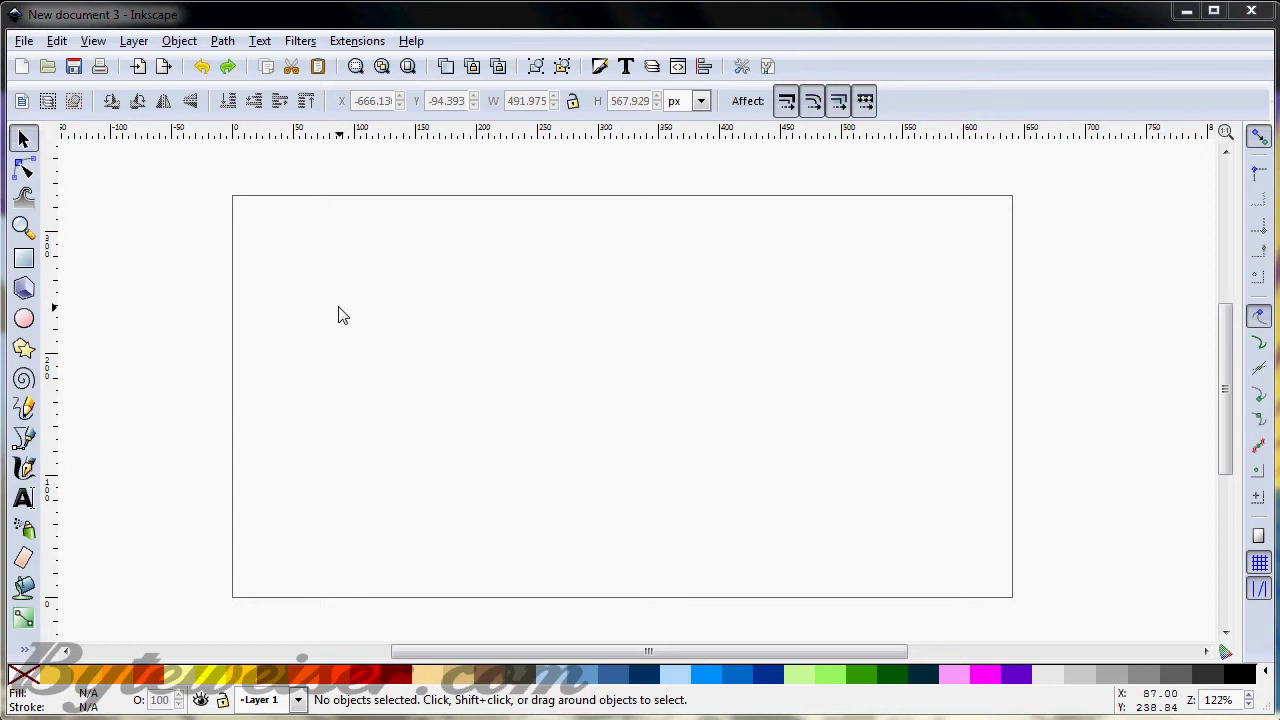
- Open the File menu to get to Document Properties
click(22, 43)
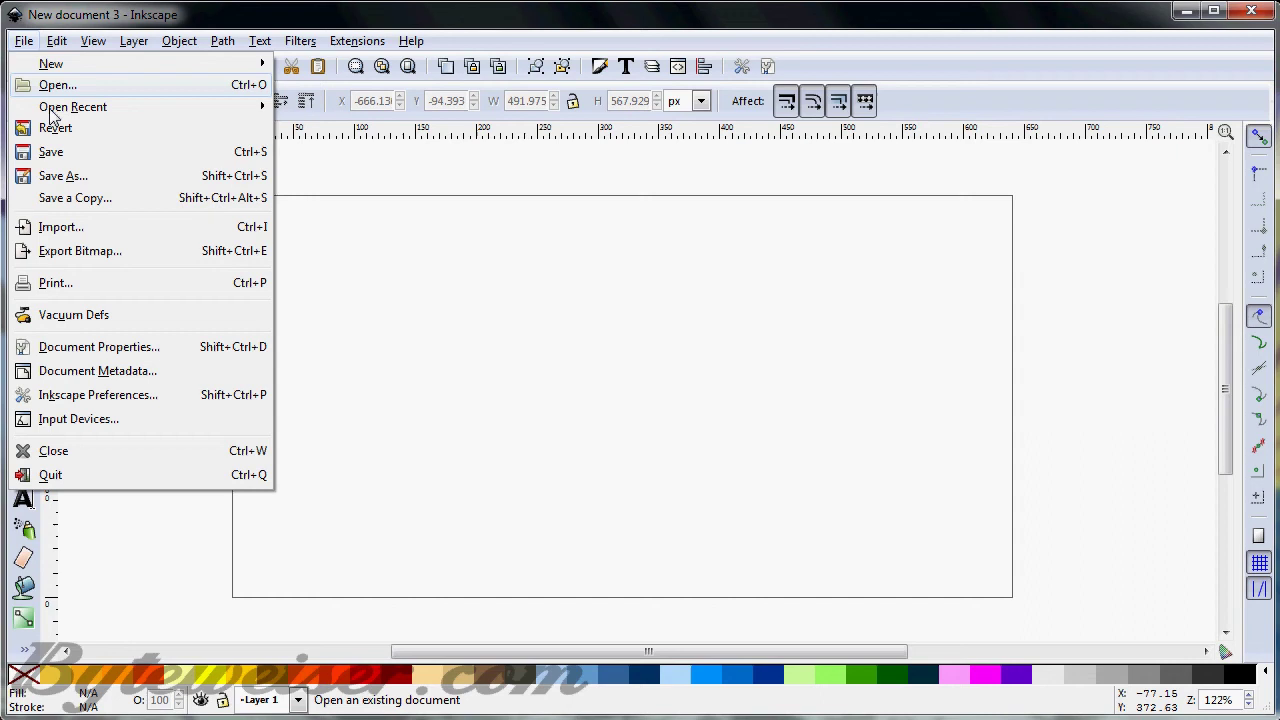
- Add an axonometric grid (30° angles, 1.0 mm spacing) to the document, then close the settings
click(112, 350)
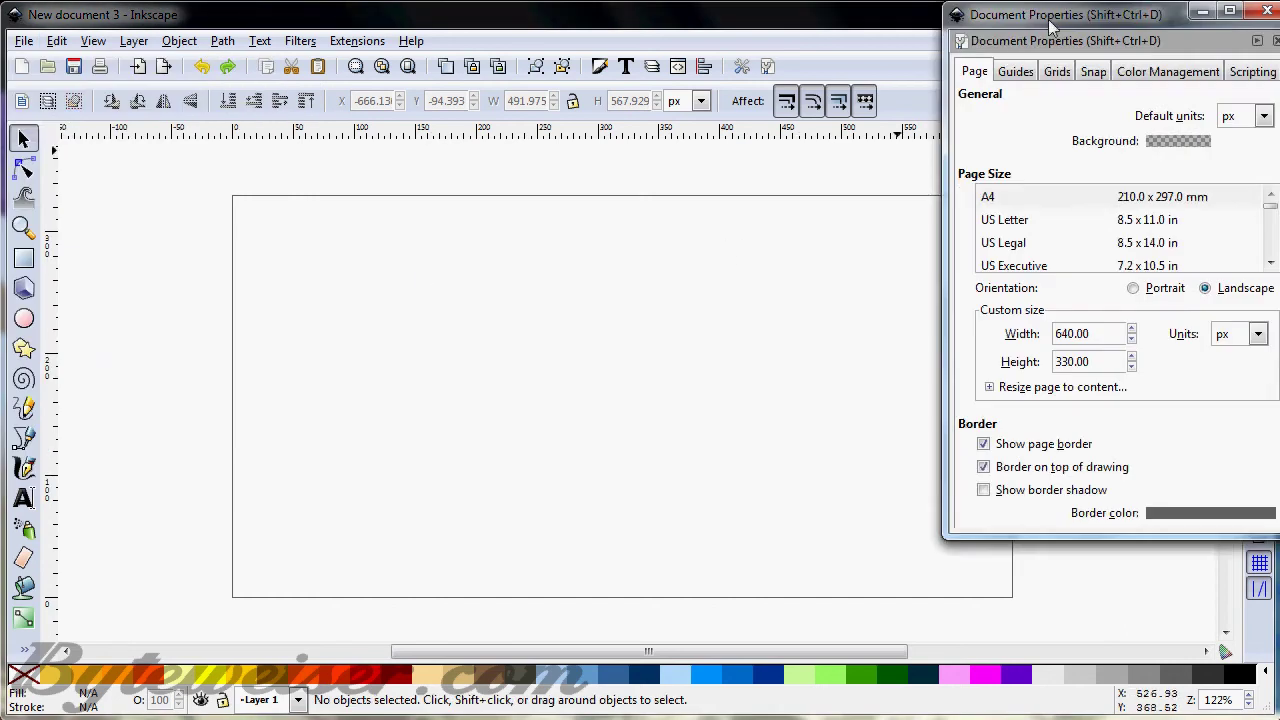
drag(1049, 21, 808, 142)
click(815, 192)
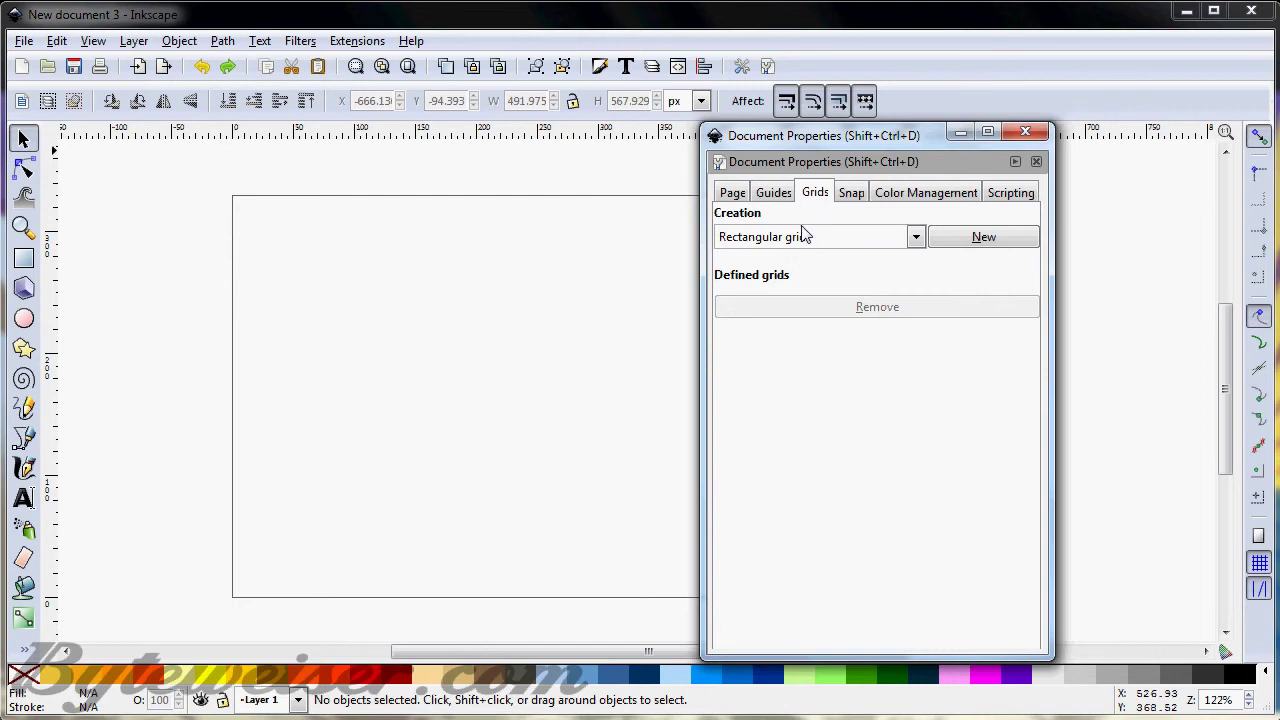
click(804, 240)
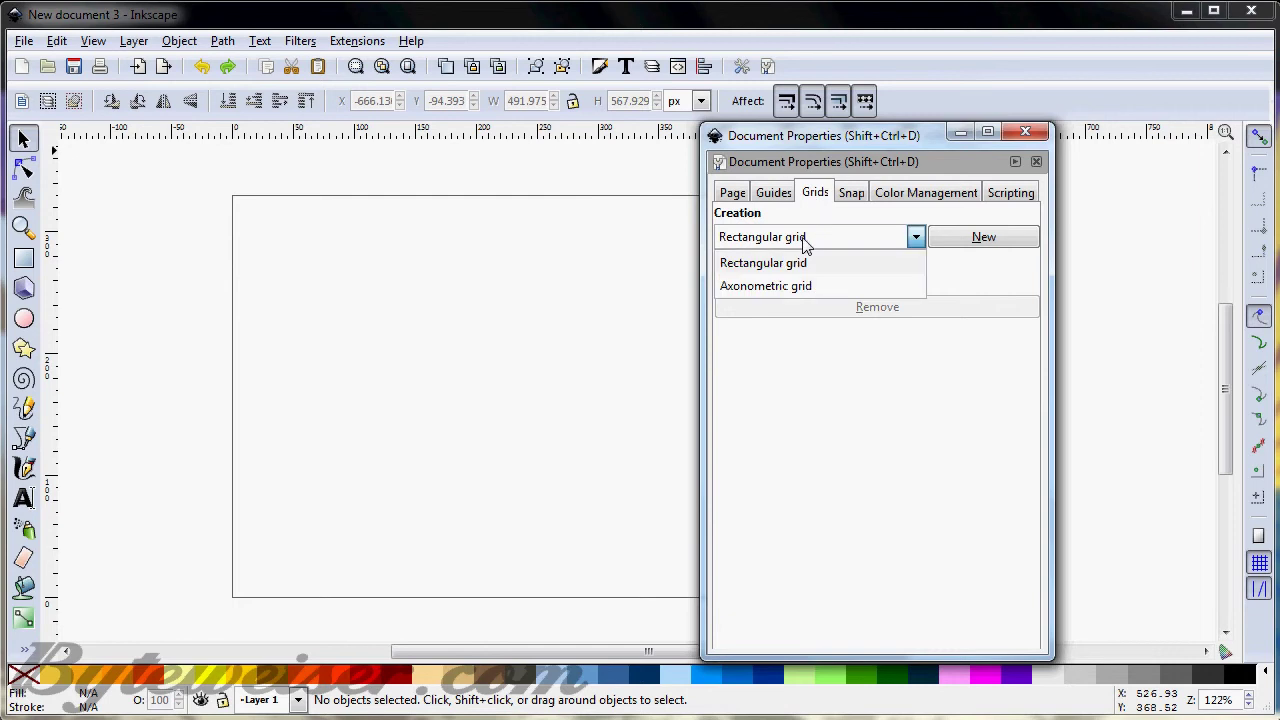
click(830, 287)
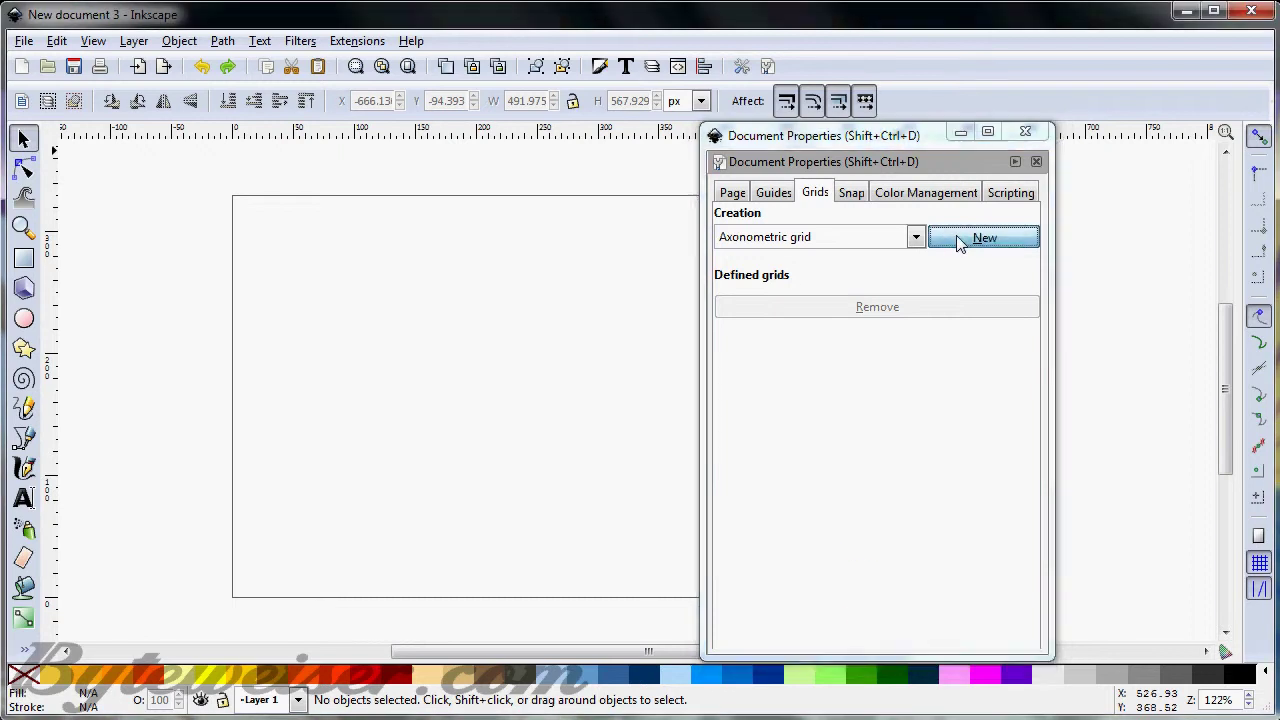
click(960, 240)
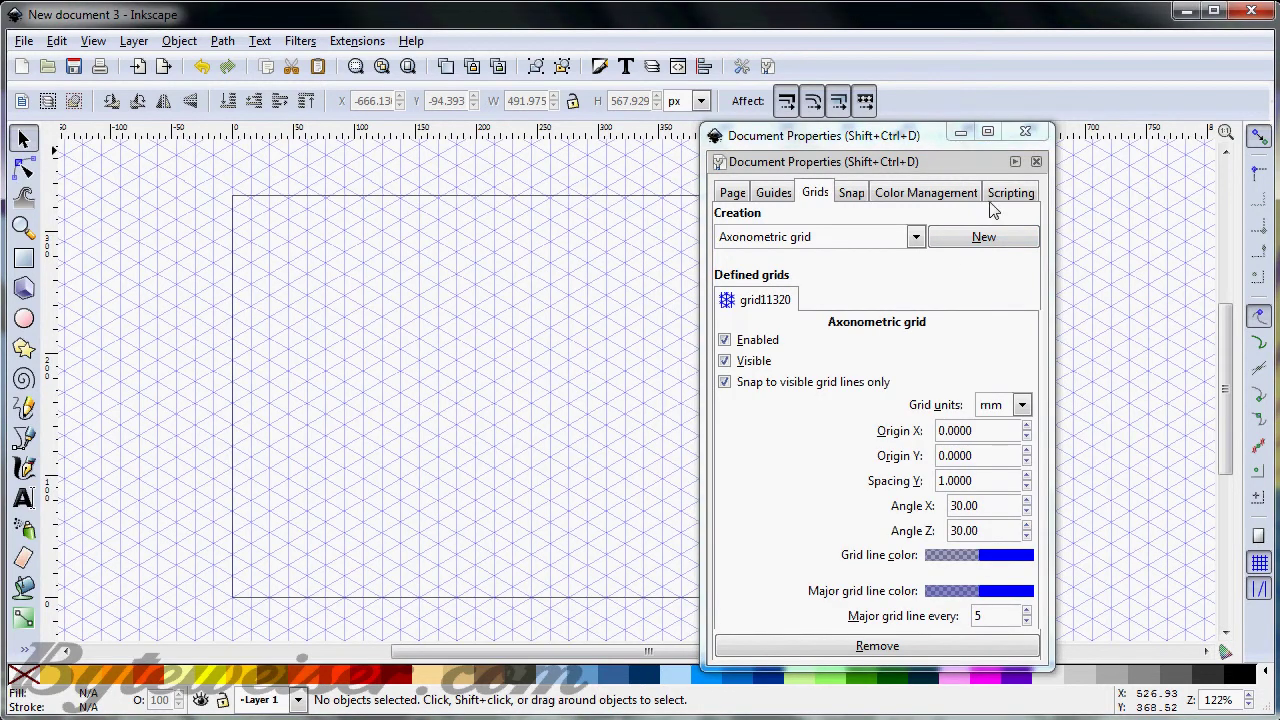
click(1024, 136)
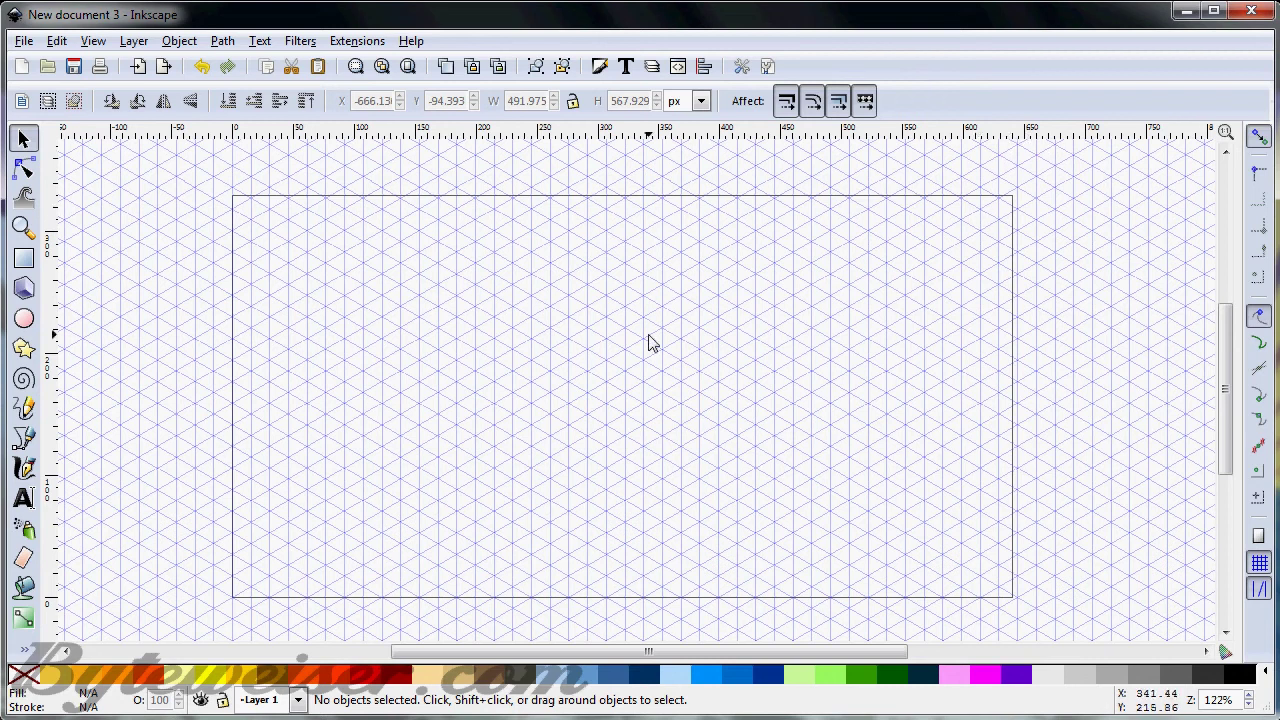
- Draw a closed four-corner rhombus, one grid cell in size, with the Bezier tool
click(26, 440)
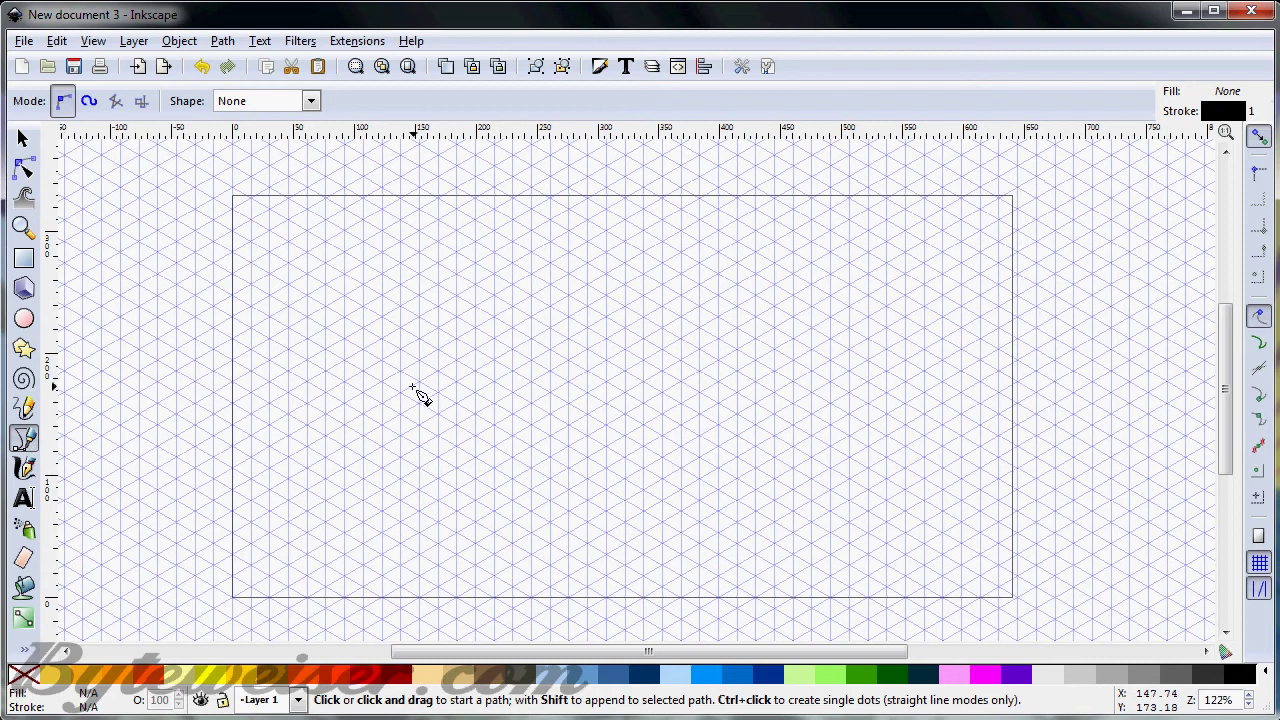
click(401, 352)
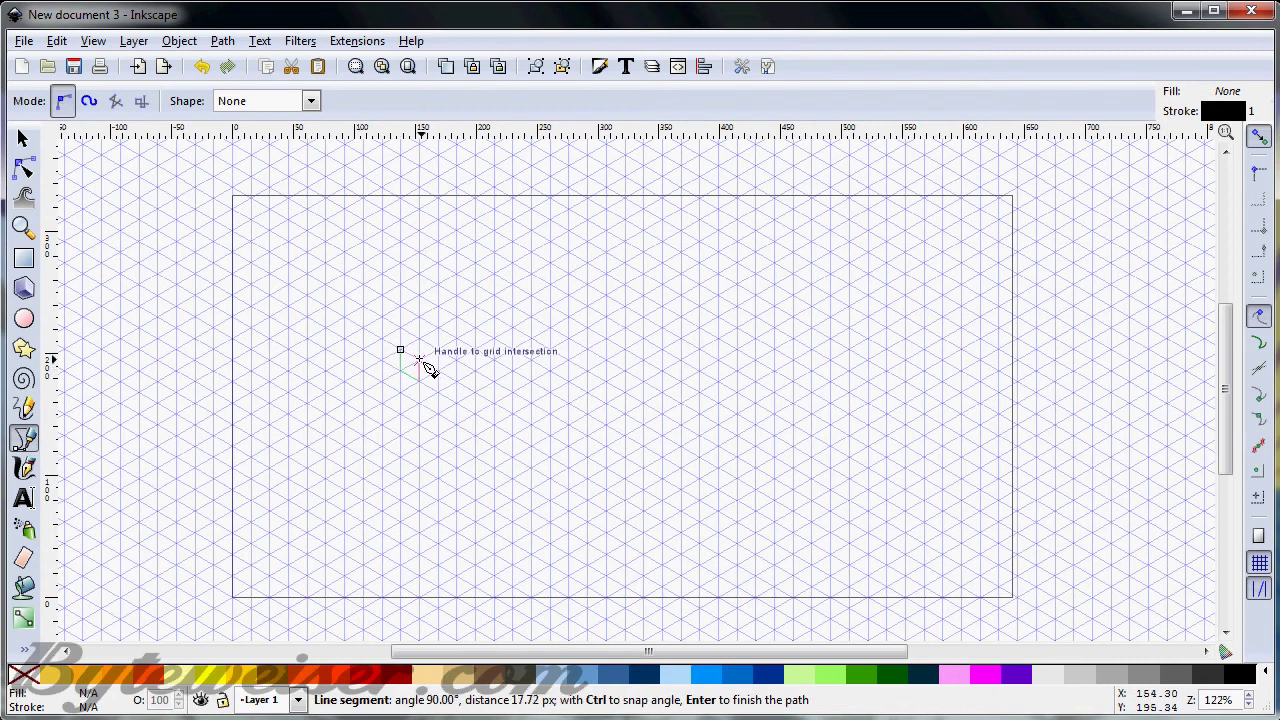
click(420, 360)
click(420, 380)
click(400, 370)
click(400, 350)
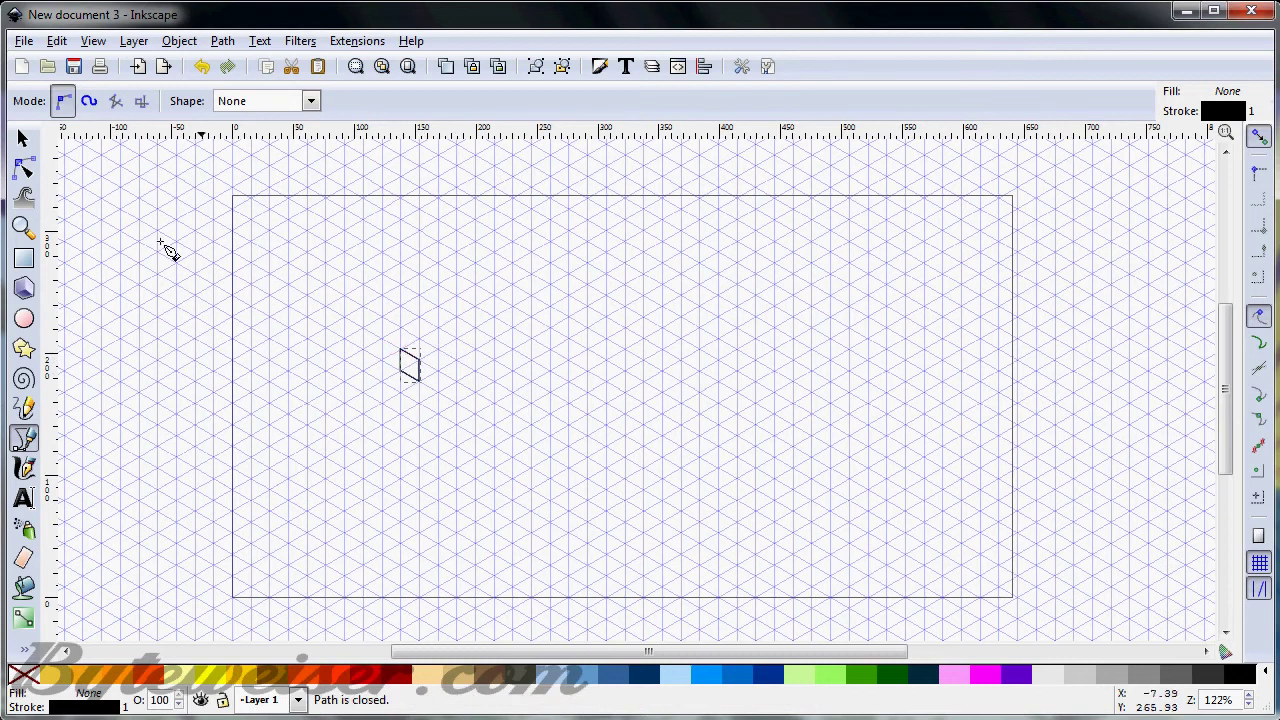
click(23, 138)
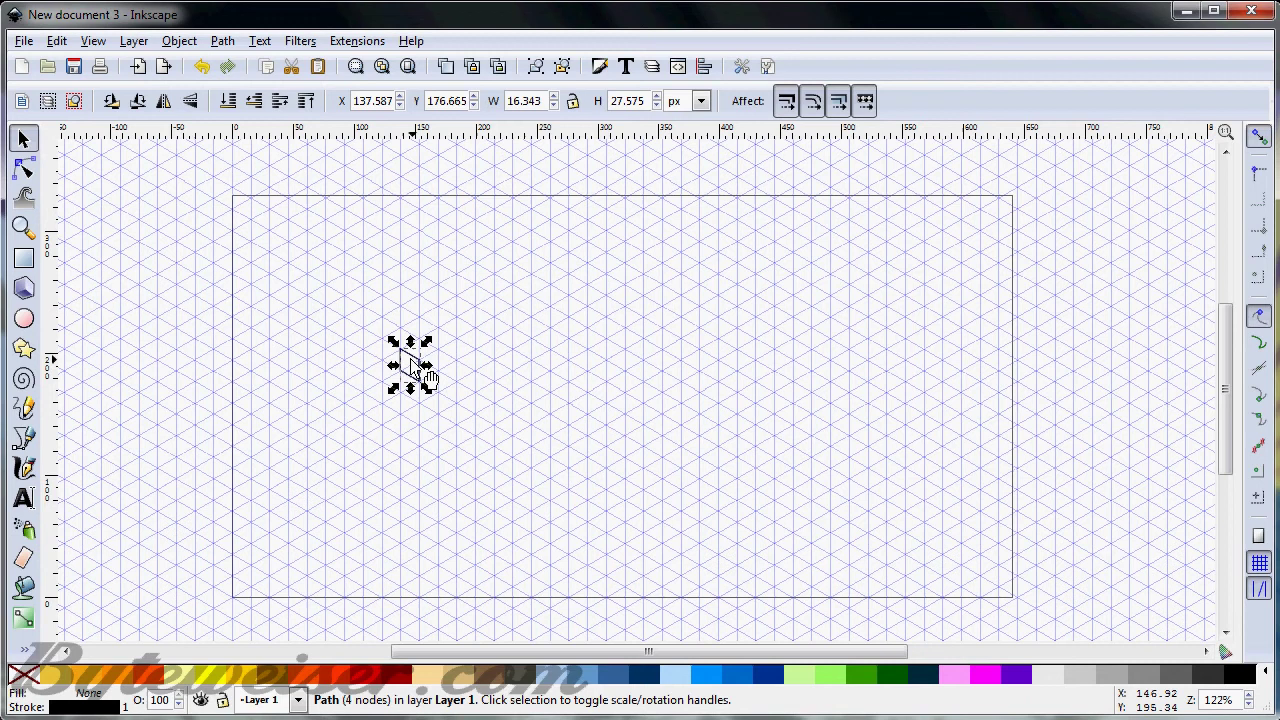
- Stack copies of the rhombus straight down into an eight-cell column
mouse_move(420, 366)
mouse_down()
mouse_move(446, 397)
mouse_move(420, 368)
mouse_up()
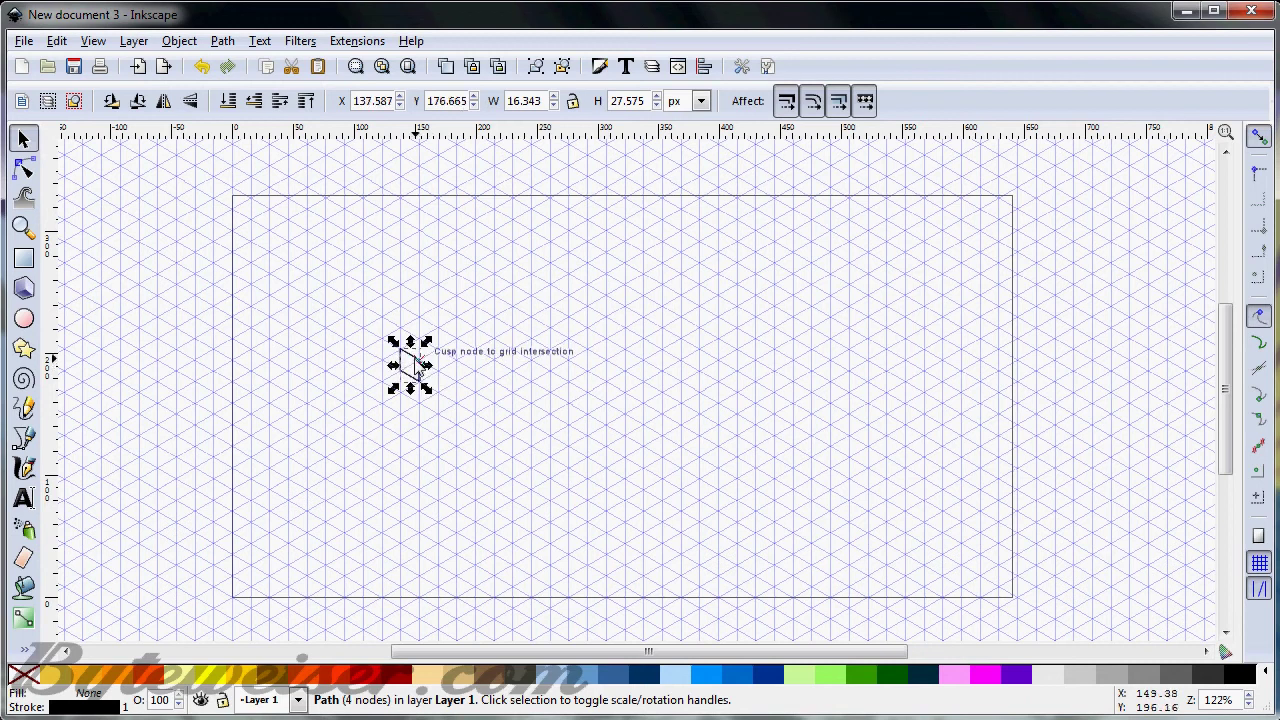
key(ctrl)
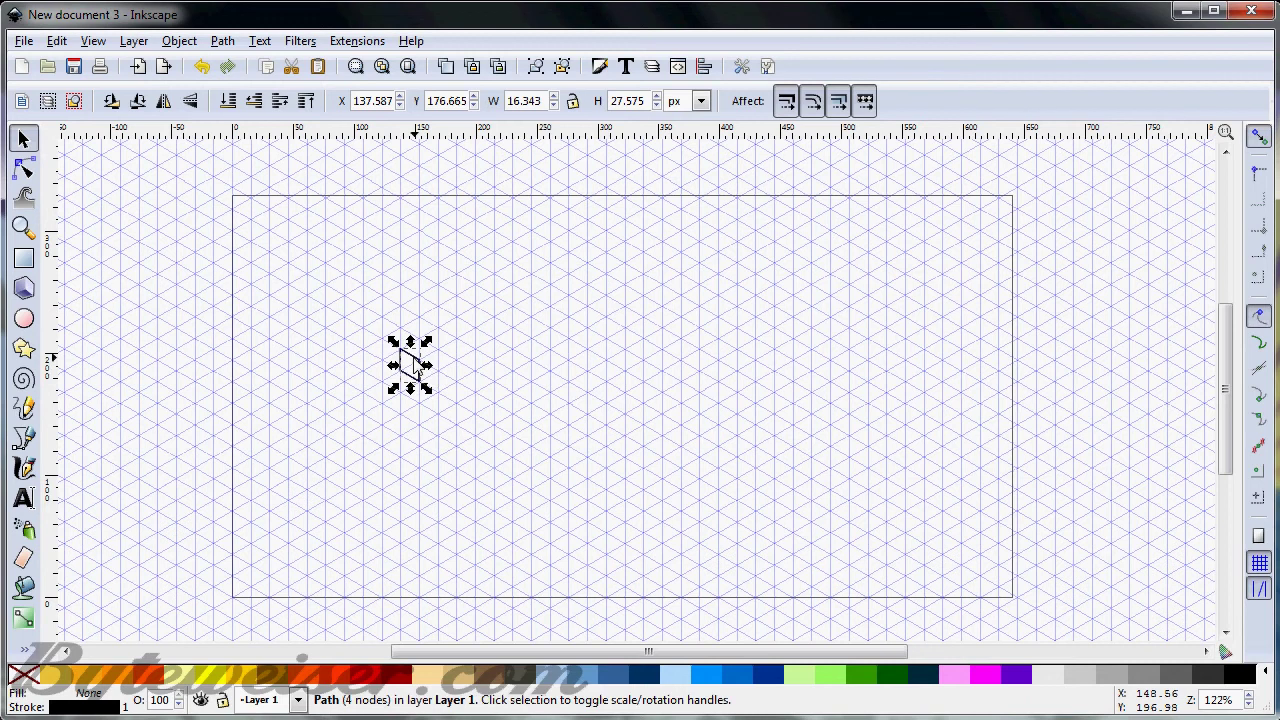
drag(428, 370, 420, 384)
drag(371, 320, 460, 480)
drag(433, 405, 429, 424)
drag(366, 318, 453, 497)
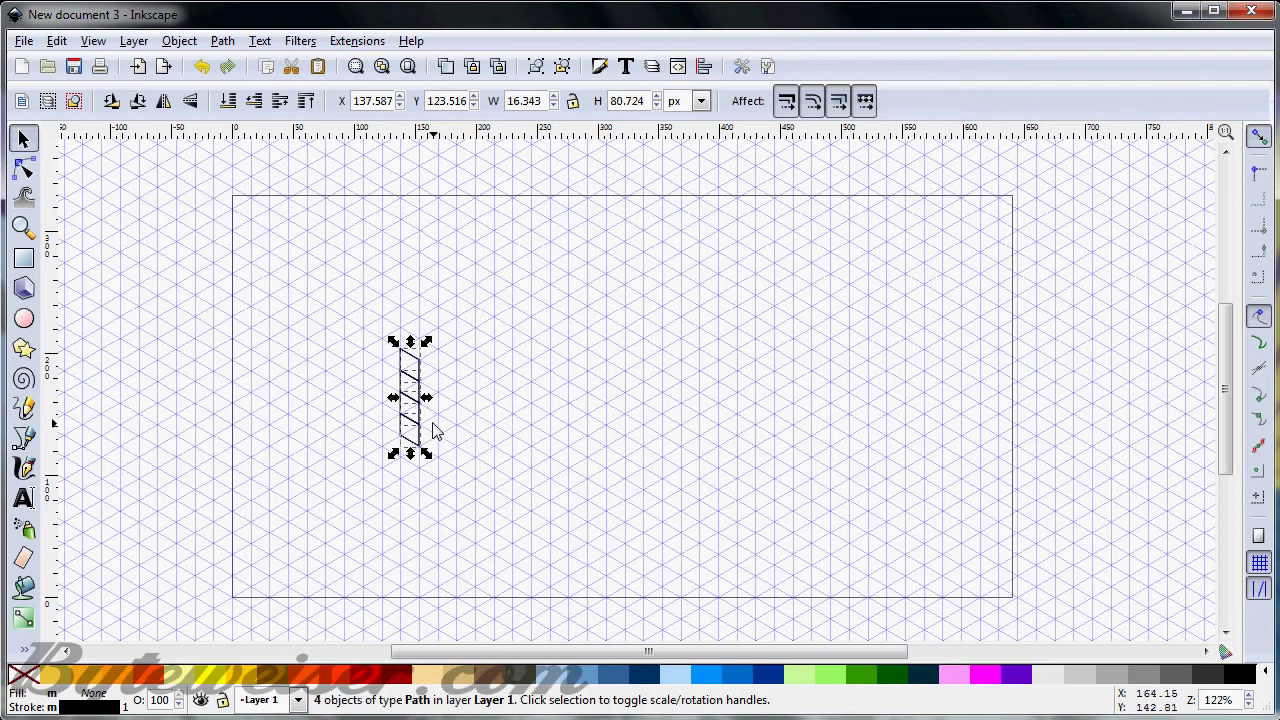
key(ctrl+d)
drag(417, 372, 419, 449)
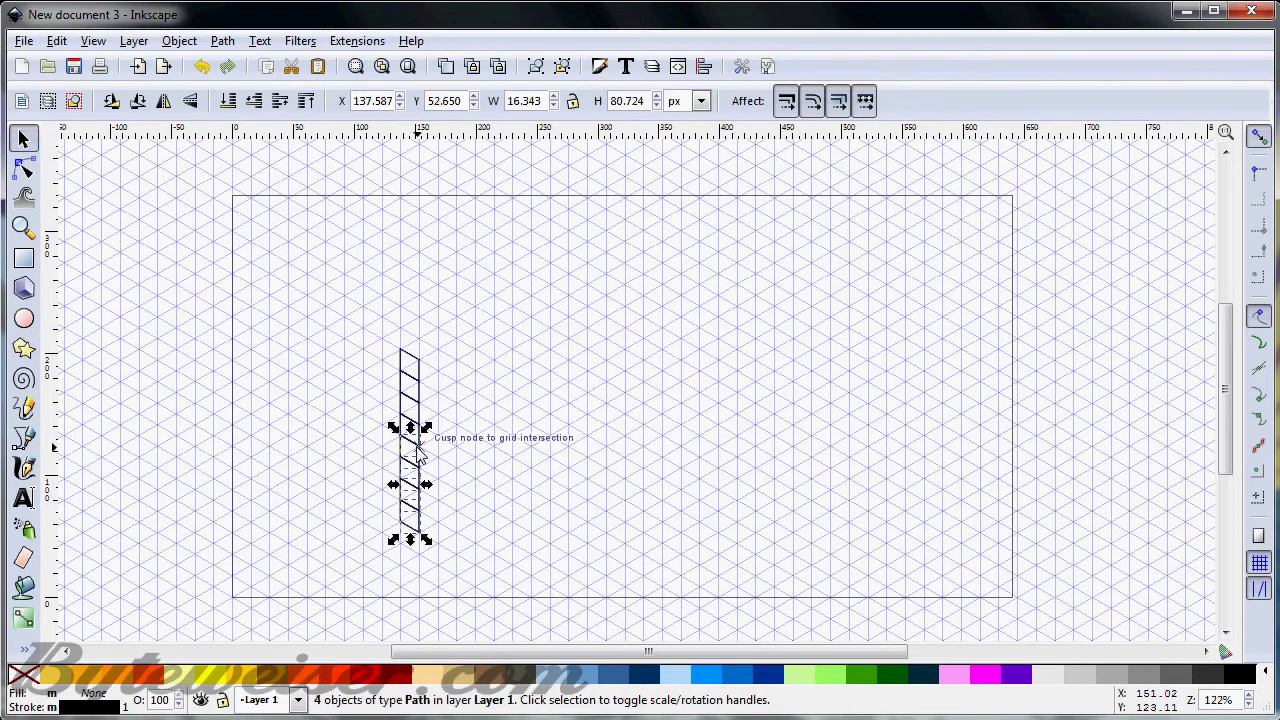
- Duplicate the column repeatedly into eight side-by-side columns of 64 cells
drag(352, 312, 490, 574)
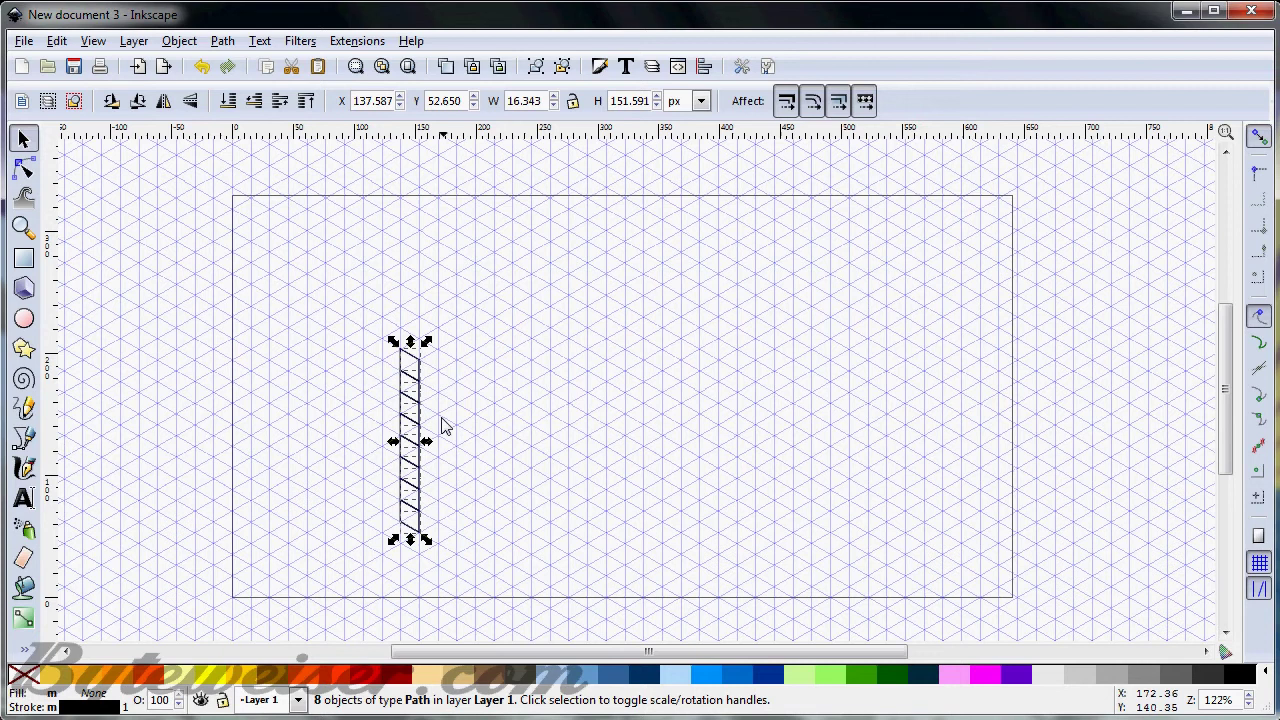
key(ctrl+d)
drag(425, 376, 440, 382)
drag(364, 298, 498, 600)
key(ctrl+d)
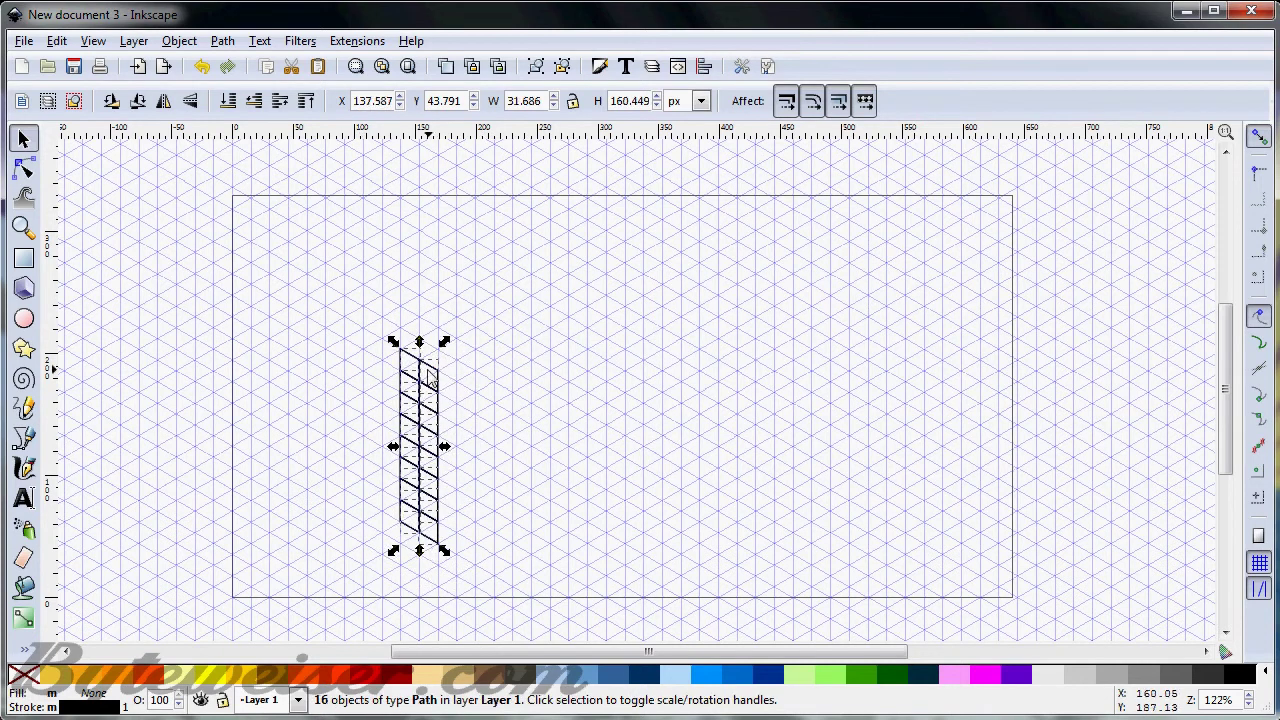
drag(440, 447, 487, 413)
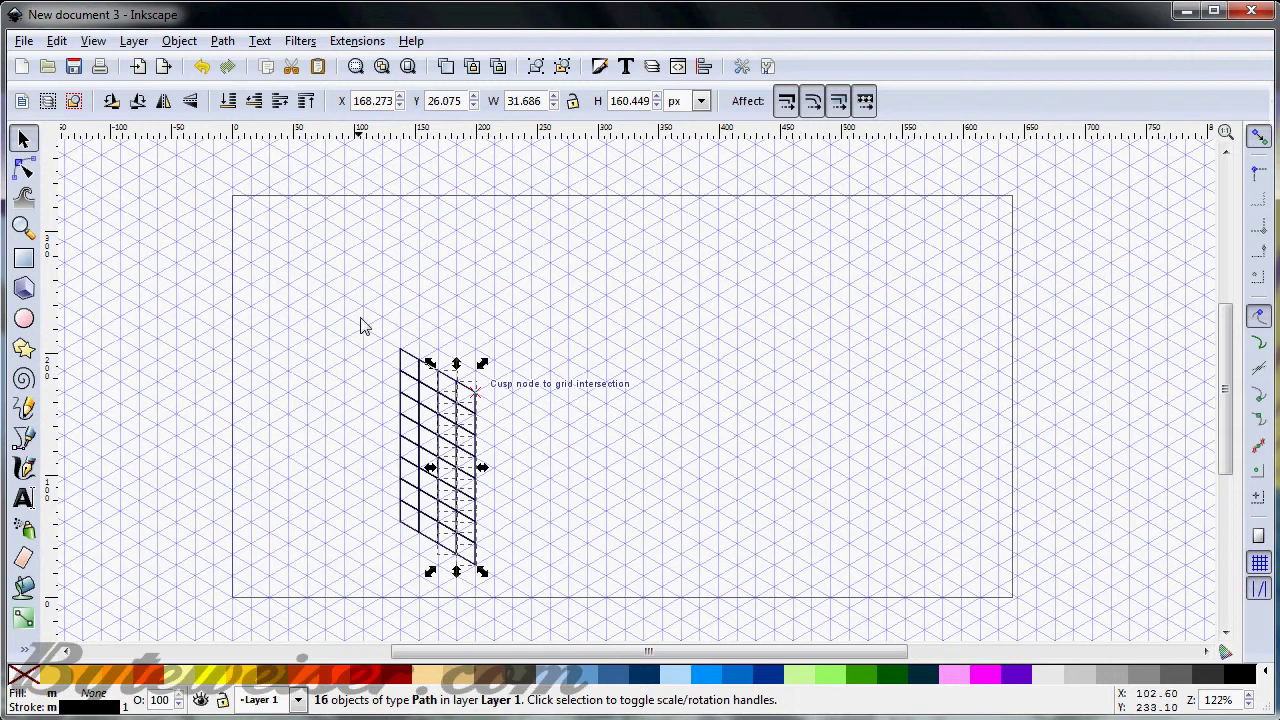
drag(360, 323, 523, 606)
key(ctrl+d)
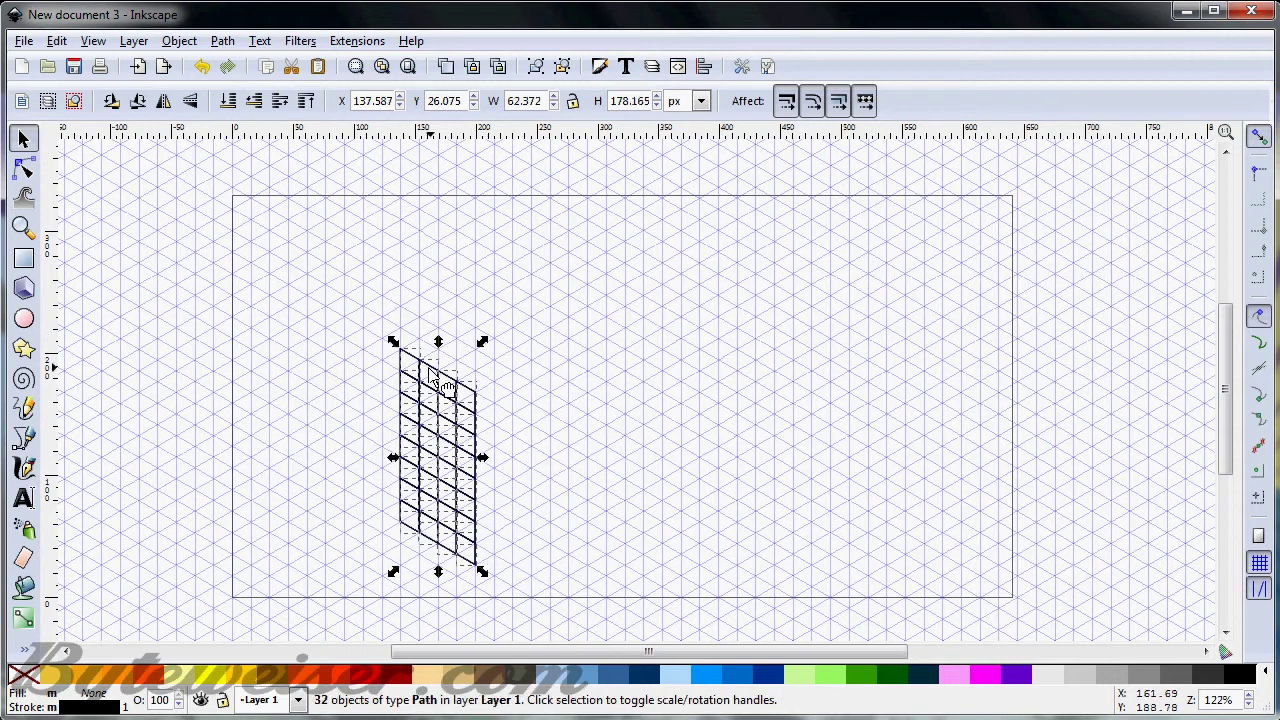
drag(453, 385, 512, 424)
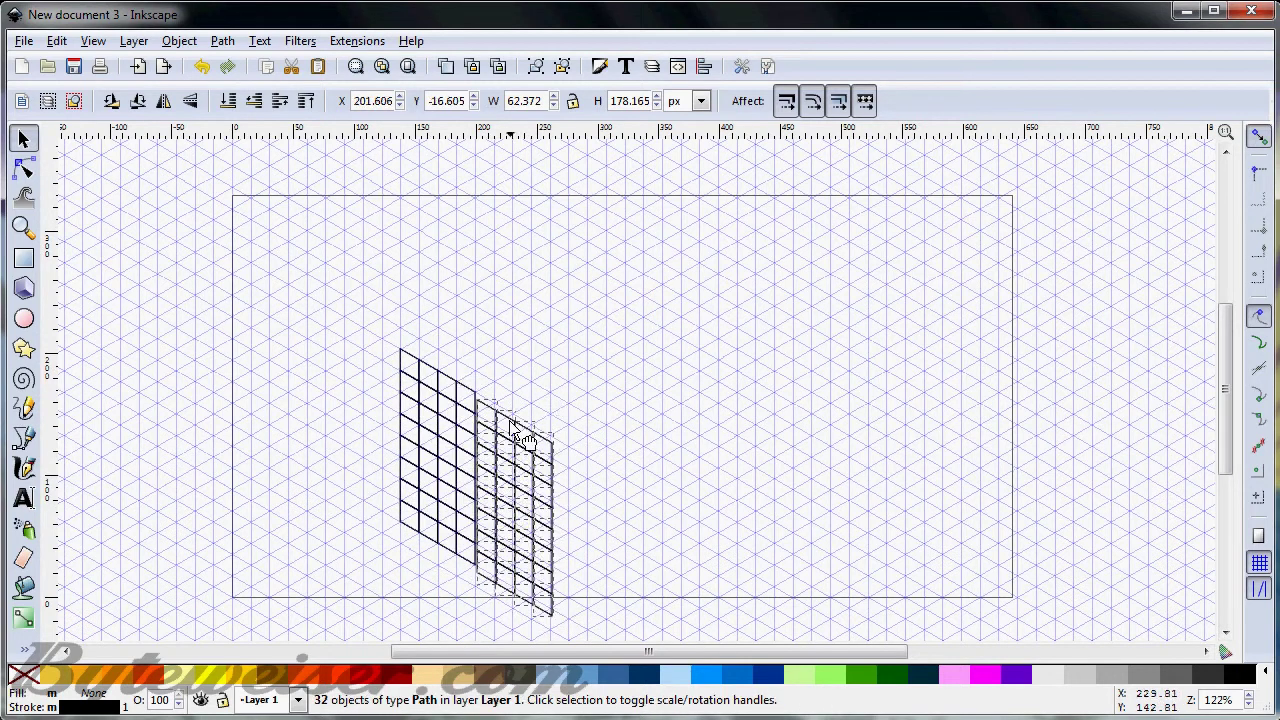
- Move the finished 64-cell panel up and to the left
click(563, 346)
drag(320, 316, 640, 648)
drag(510, 470, 454, 416)
click(604, 416)
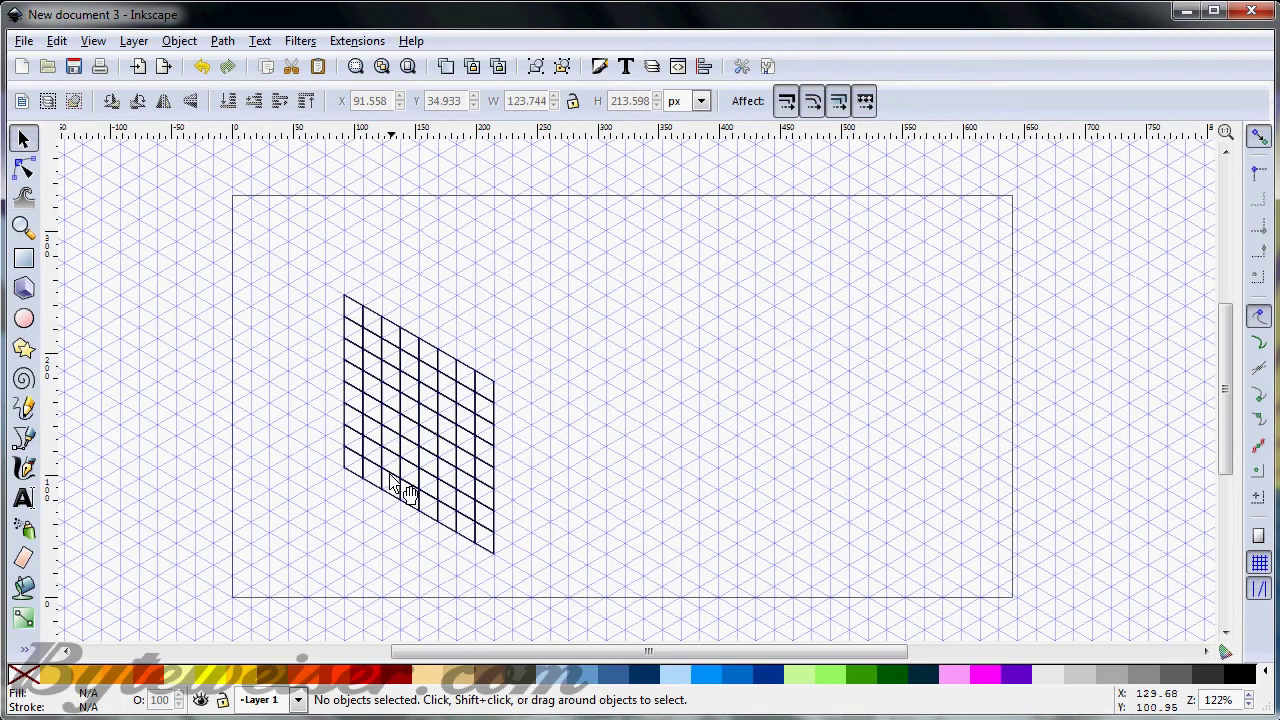
- Give all 64 cells a brown Human Base fill and matching brown stroke
click(405, 492)
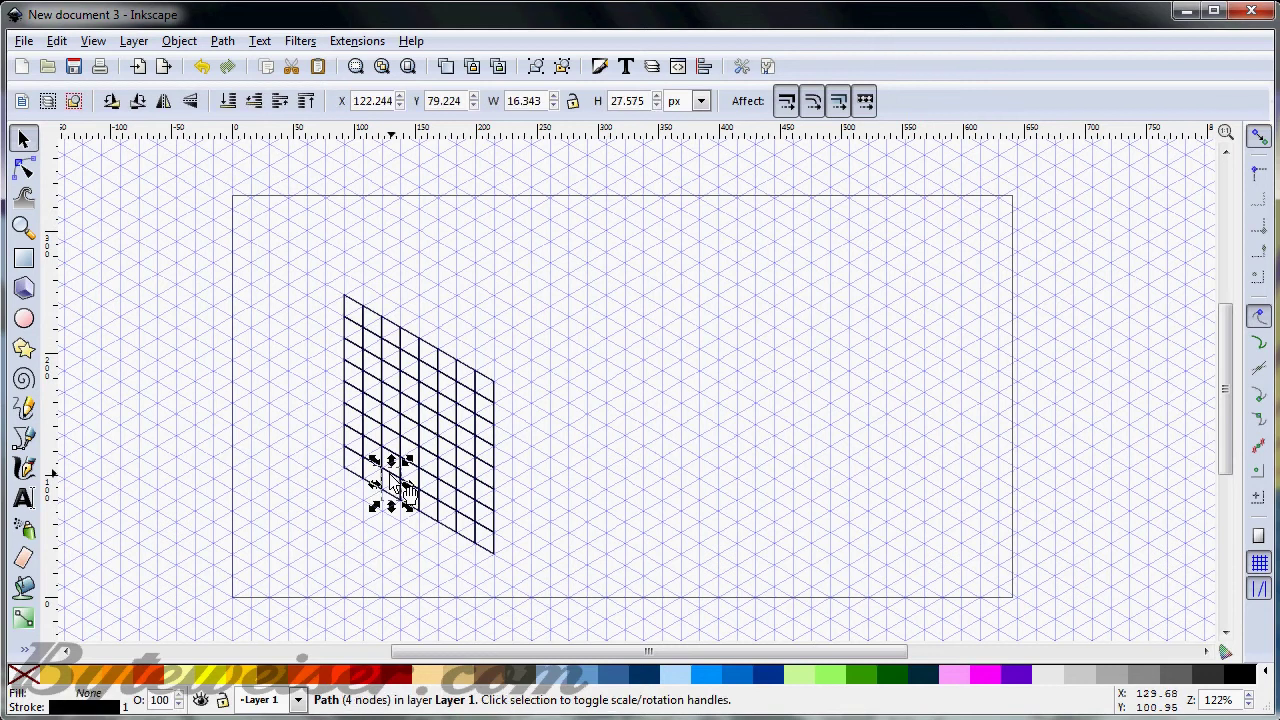
drag(258, 232, 571, 620)
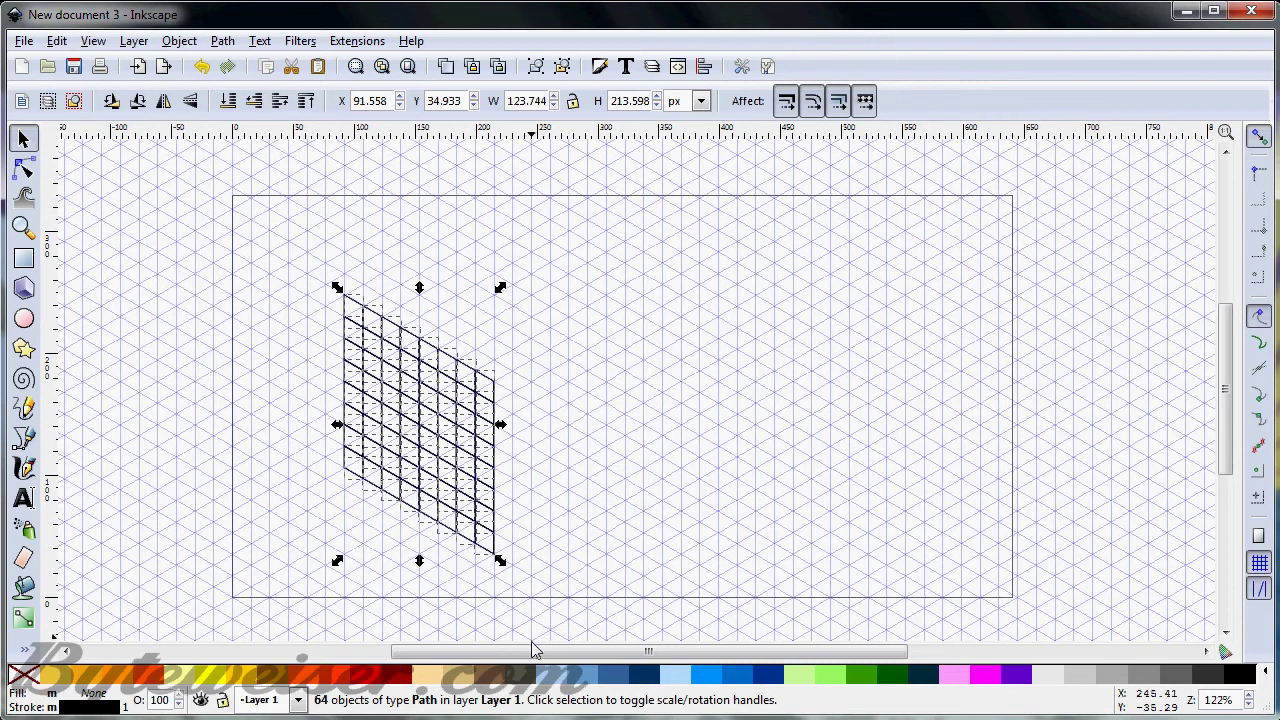
click(492, 681)
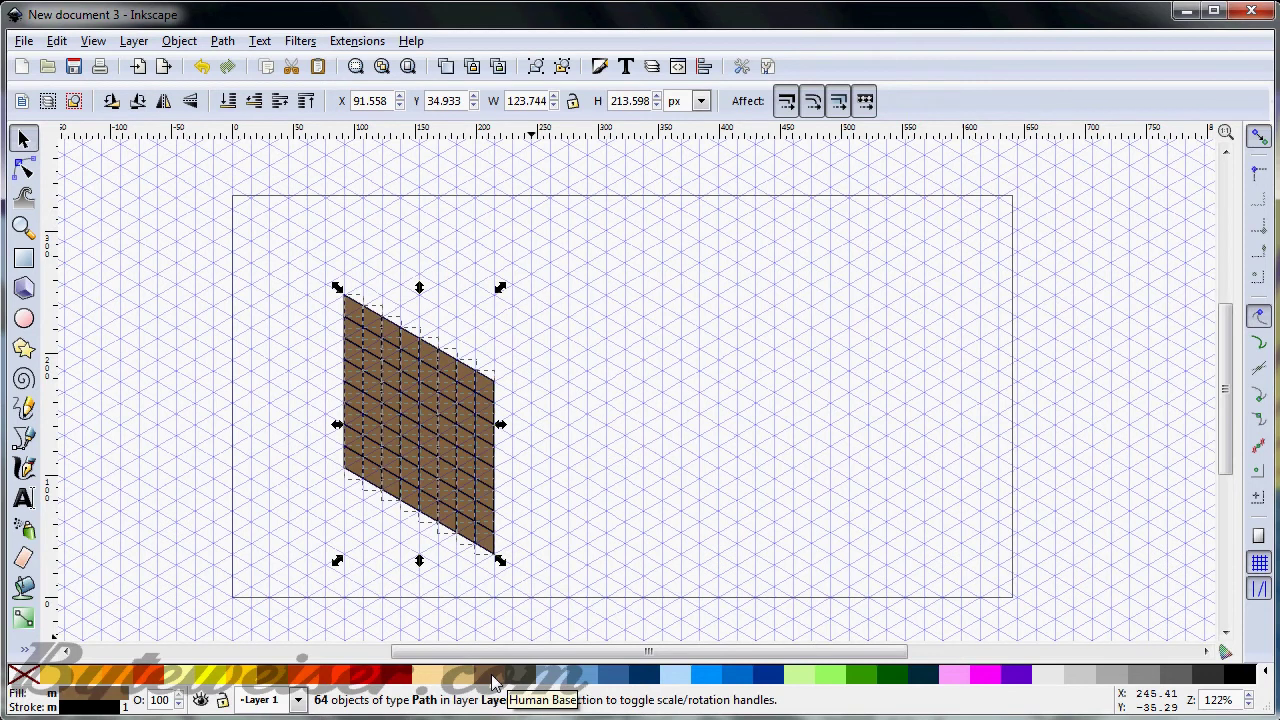
shift+click(492, 681)
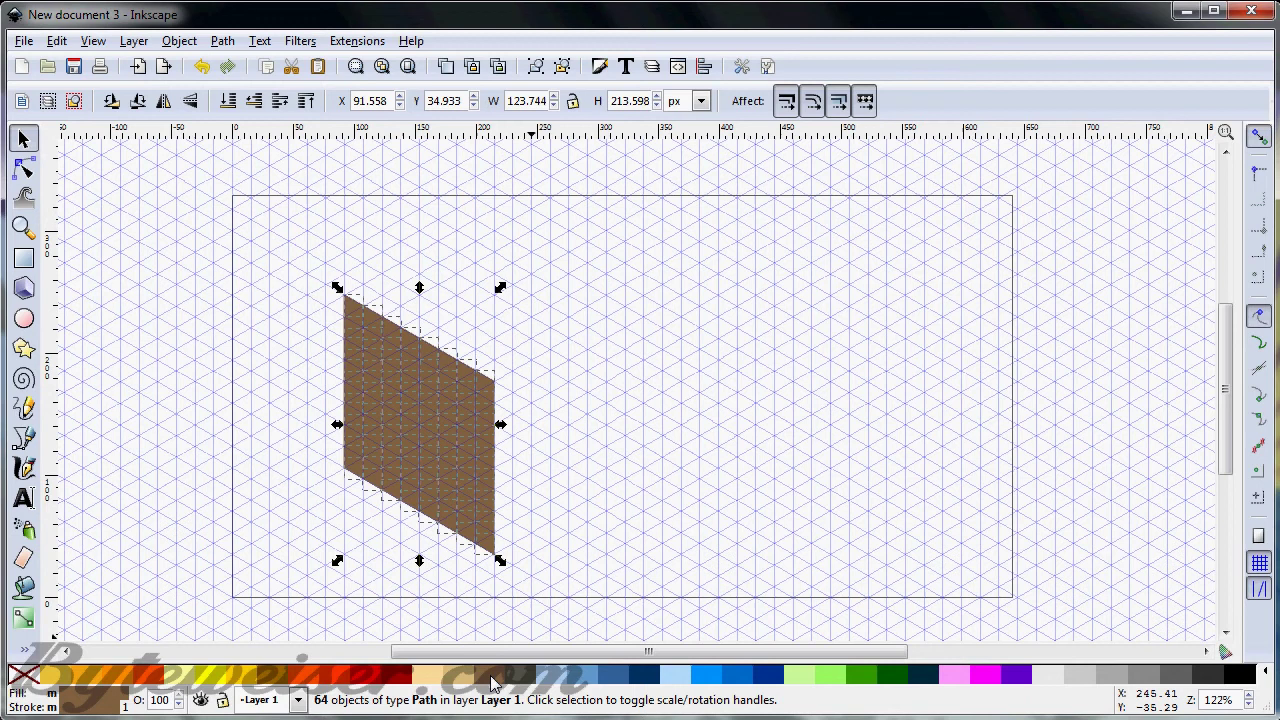
key(shift)
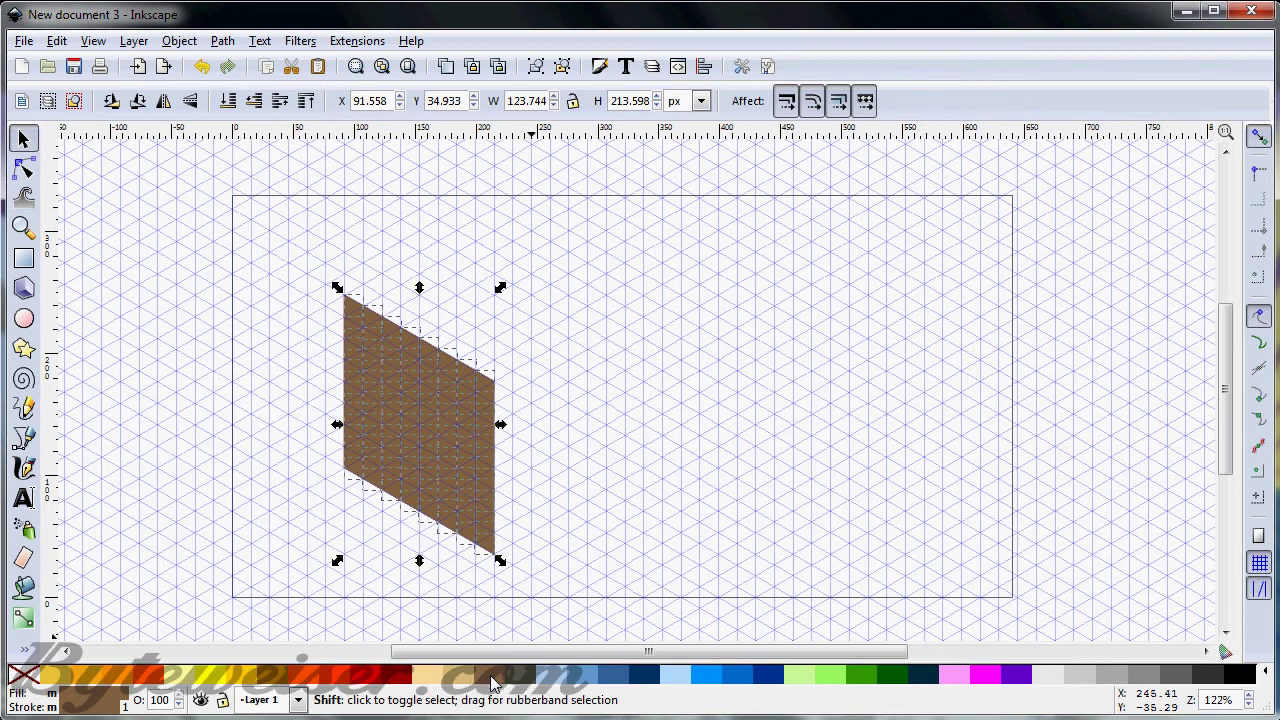
click(548, 543)
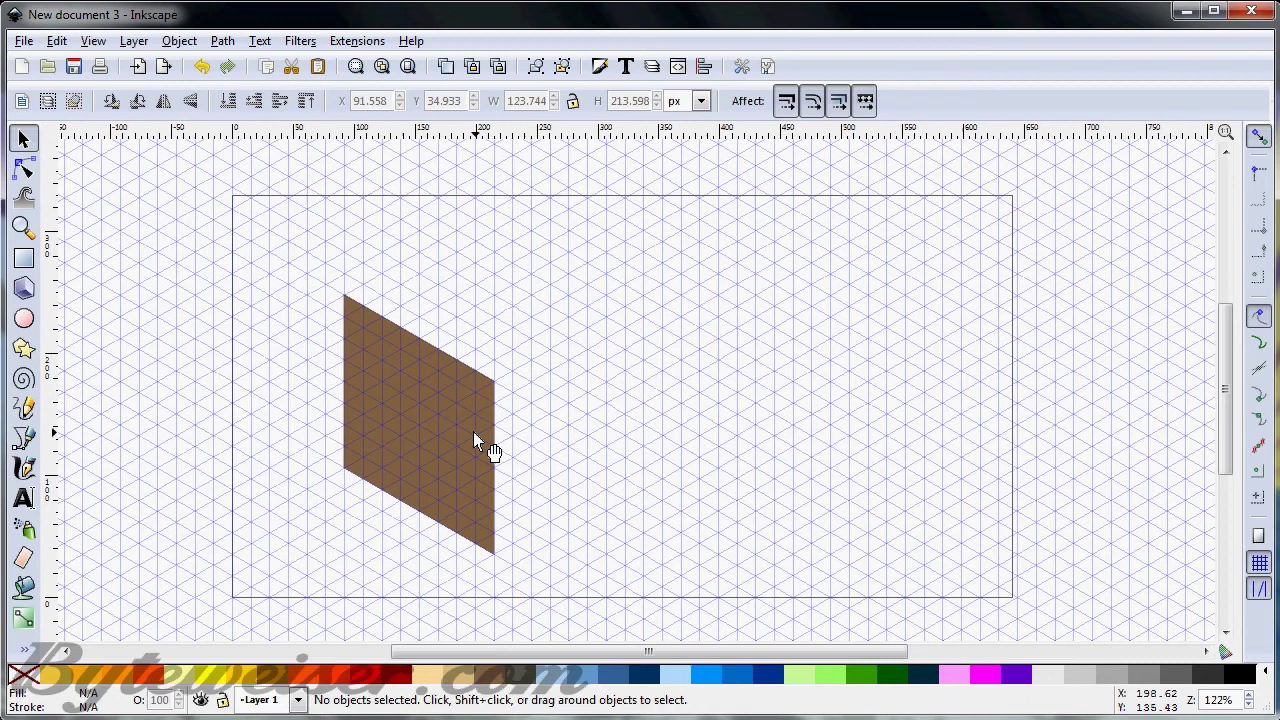
- Hide the grid, remove the light seams between brown tiles, then show the grid again
click(98, 44)
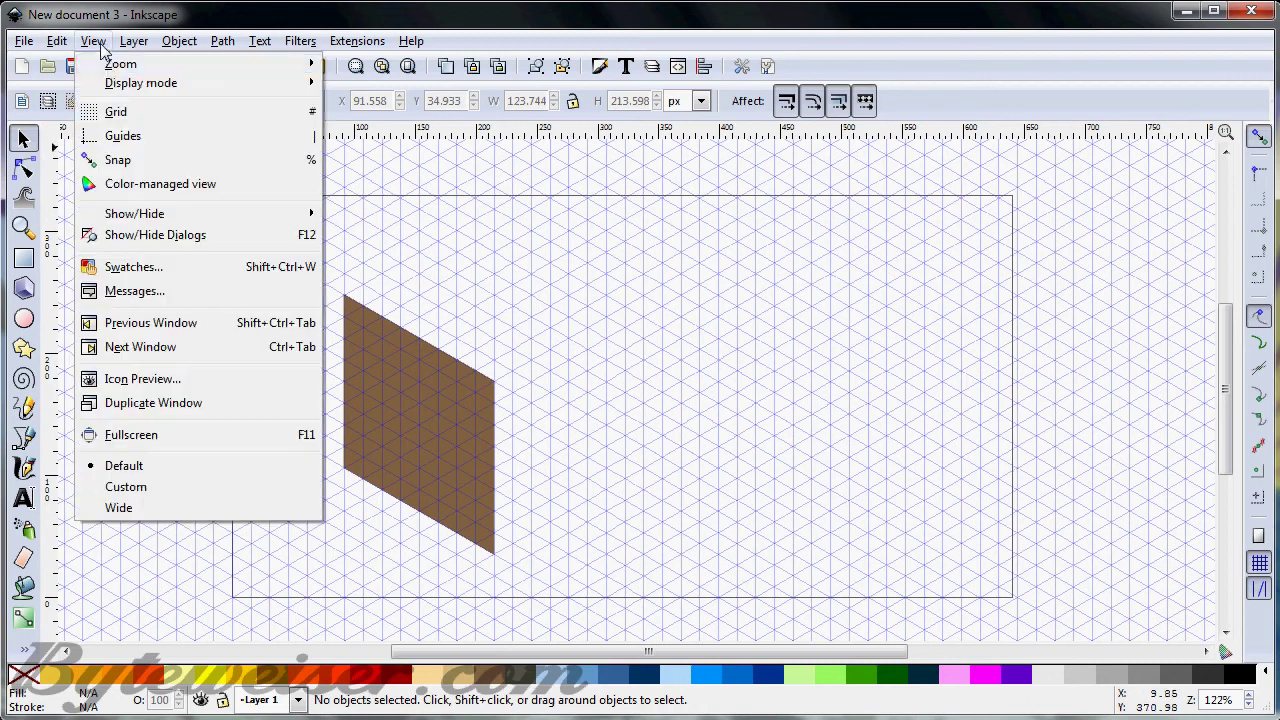
click(116, 112)
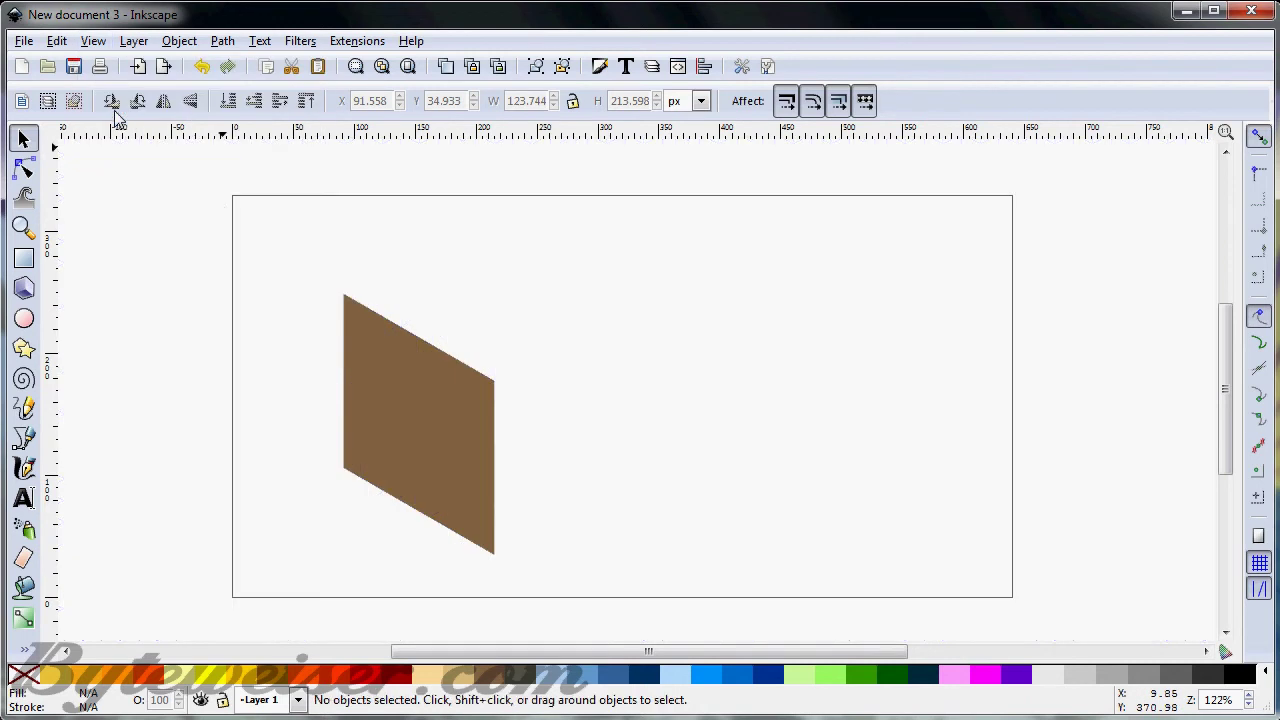
drag(248, 218, 604, 625)
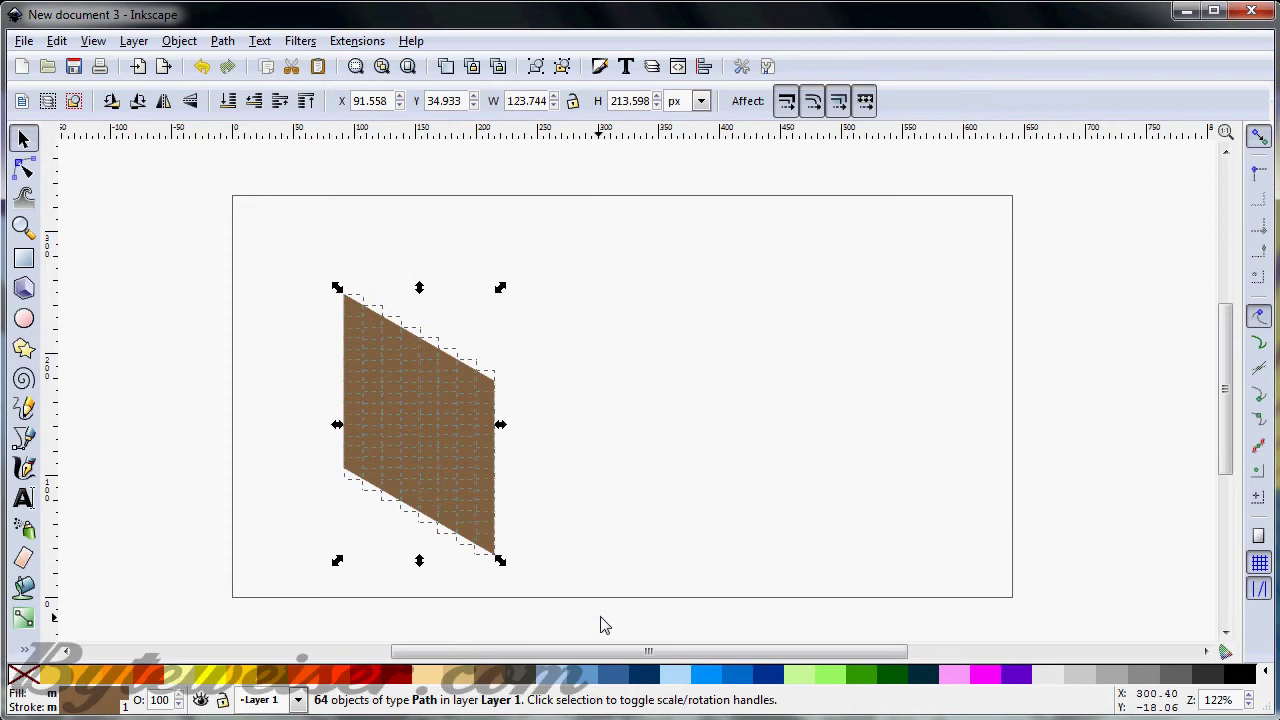
shift+click(27, 681)
click(150, 614)
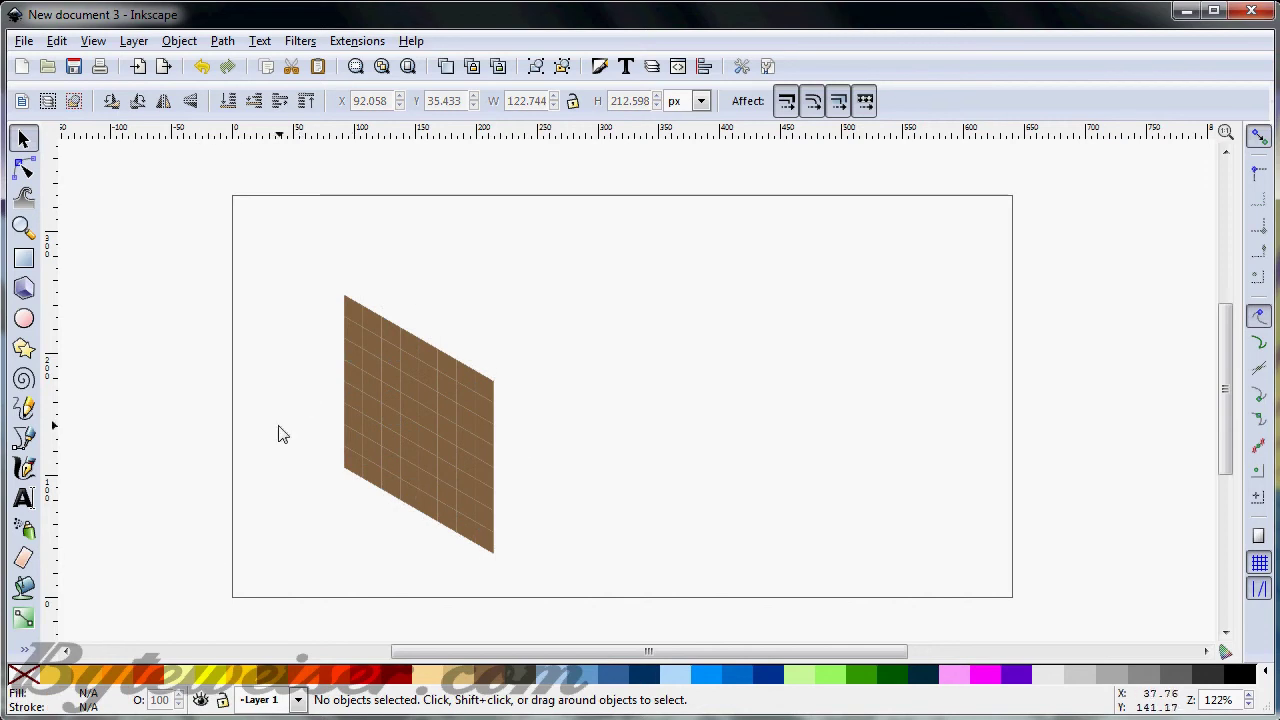
key(ctrl)
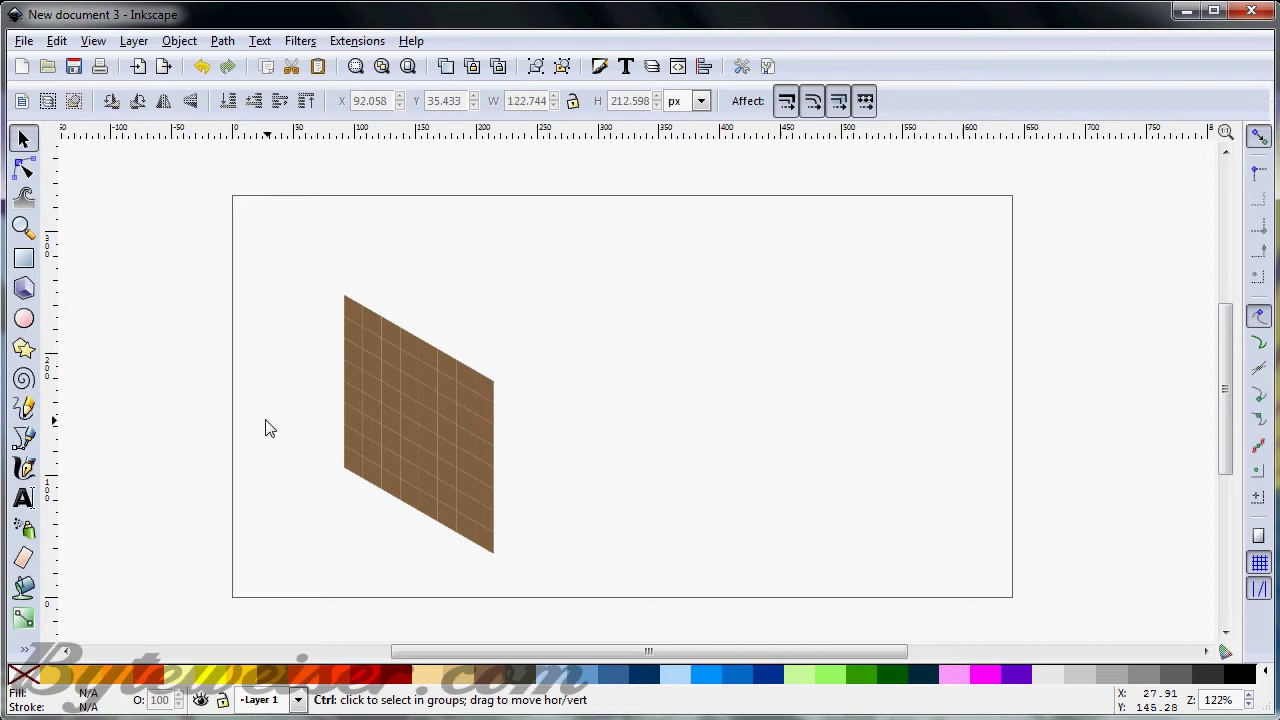
key(ctrl+z)
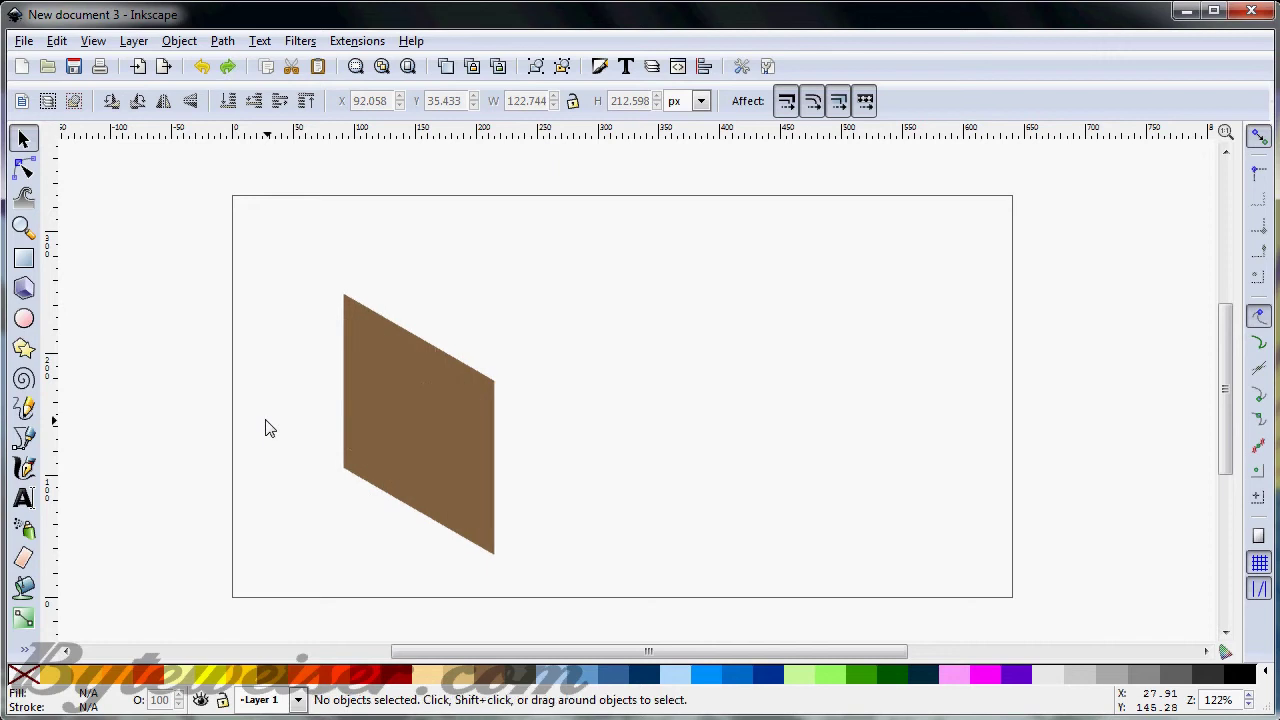
click(93, 41)
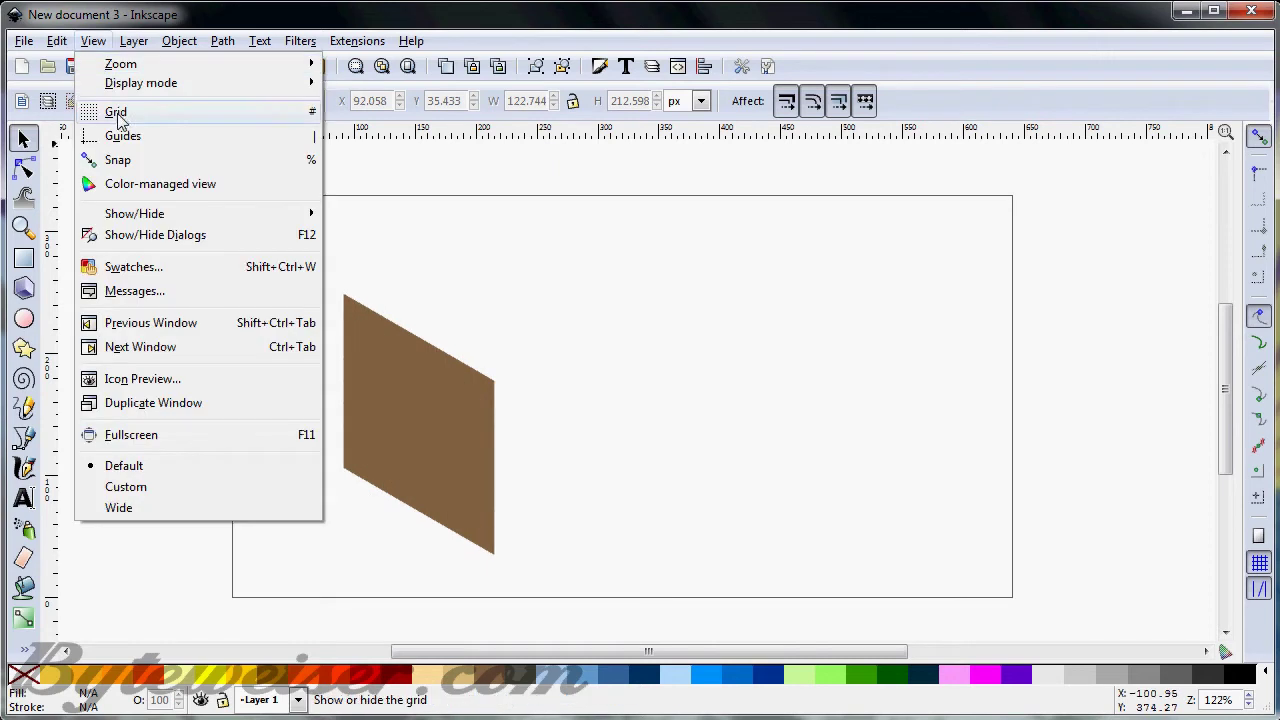
click(116, 113)
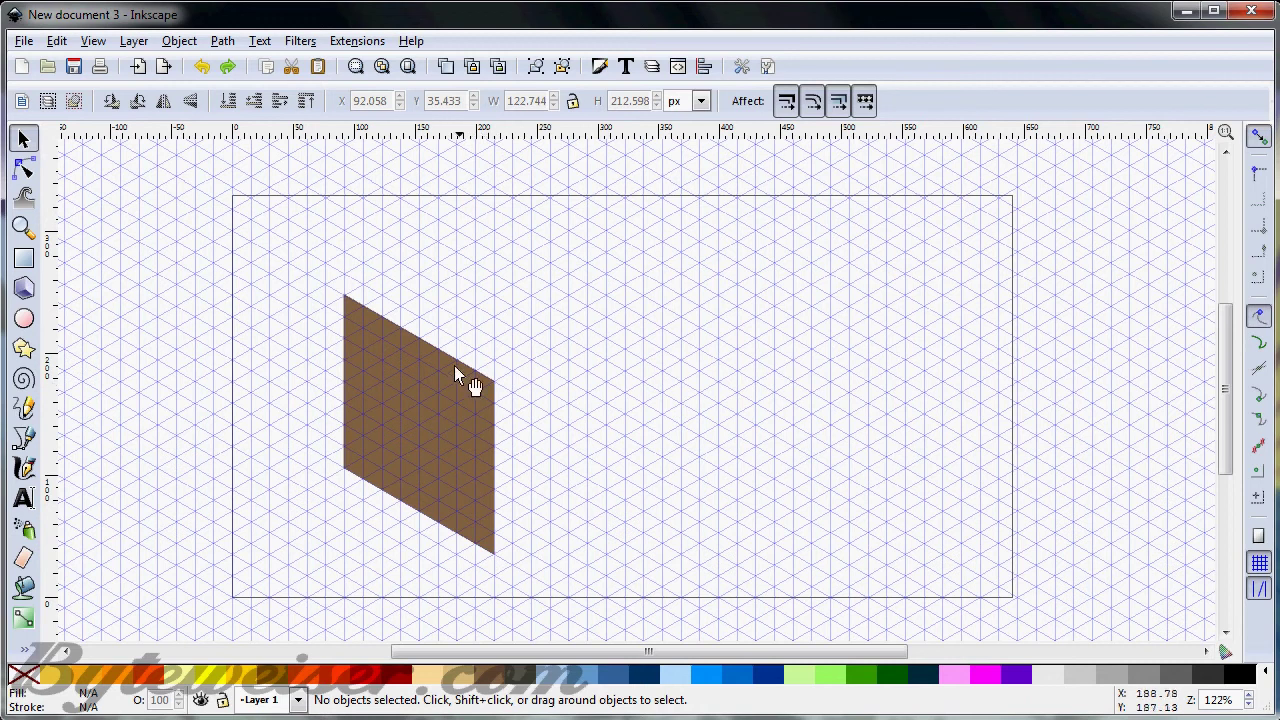
- Colour one cell near the top dark grey and its lower-left neighbour light tan
click(375, 352)
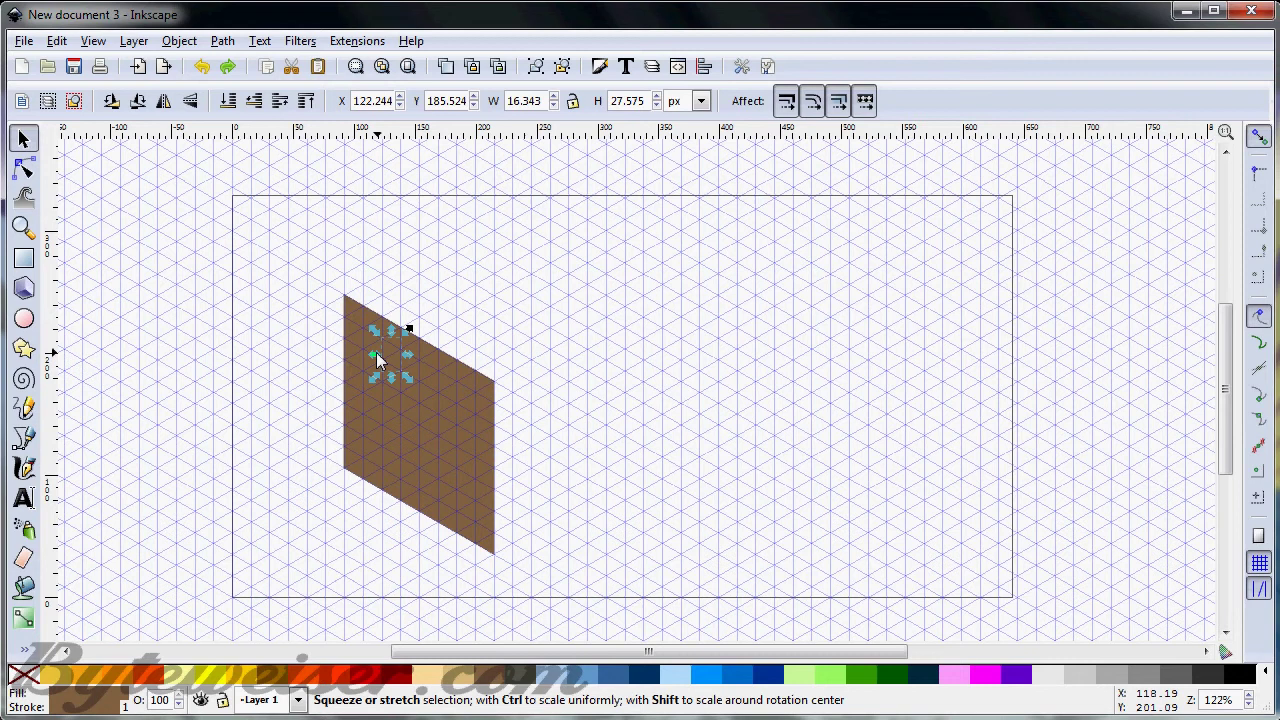
click(515, 682)
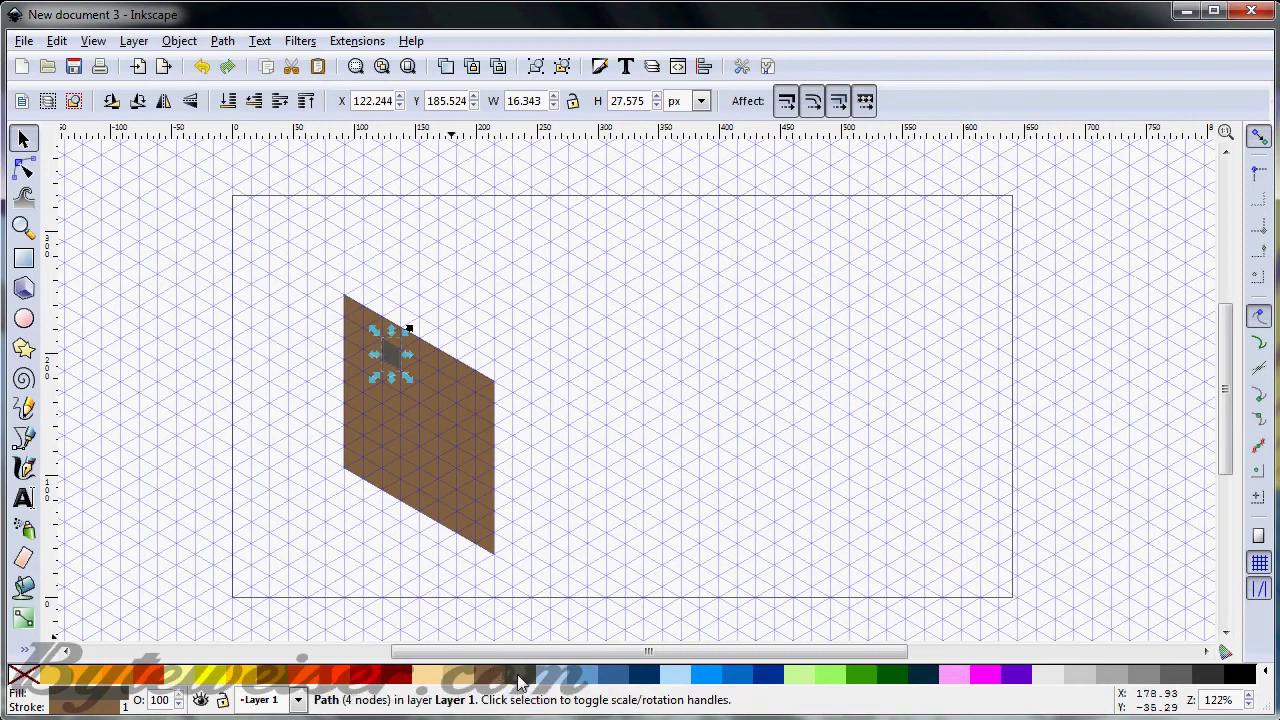
shift+click(520, 682)
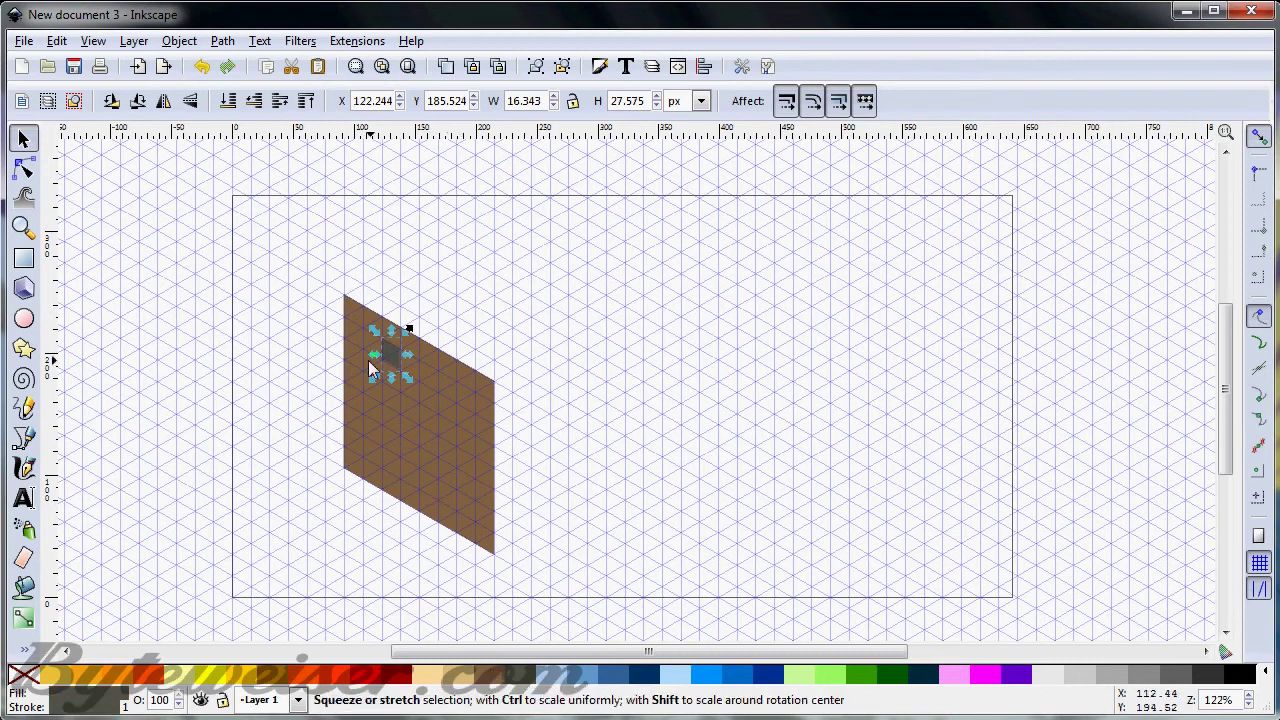
drag(381, 357, 363, 368)
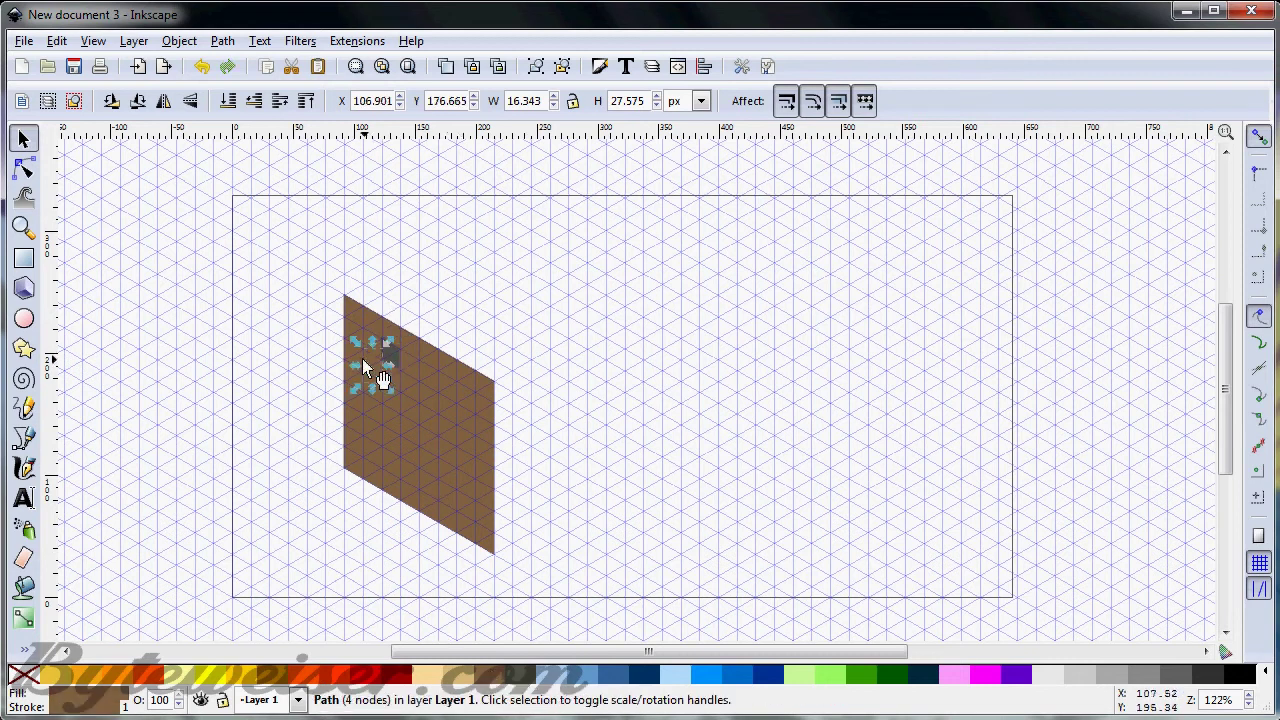
shift+click(465, 682)
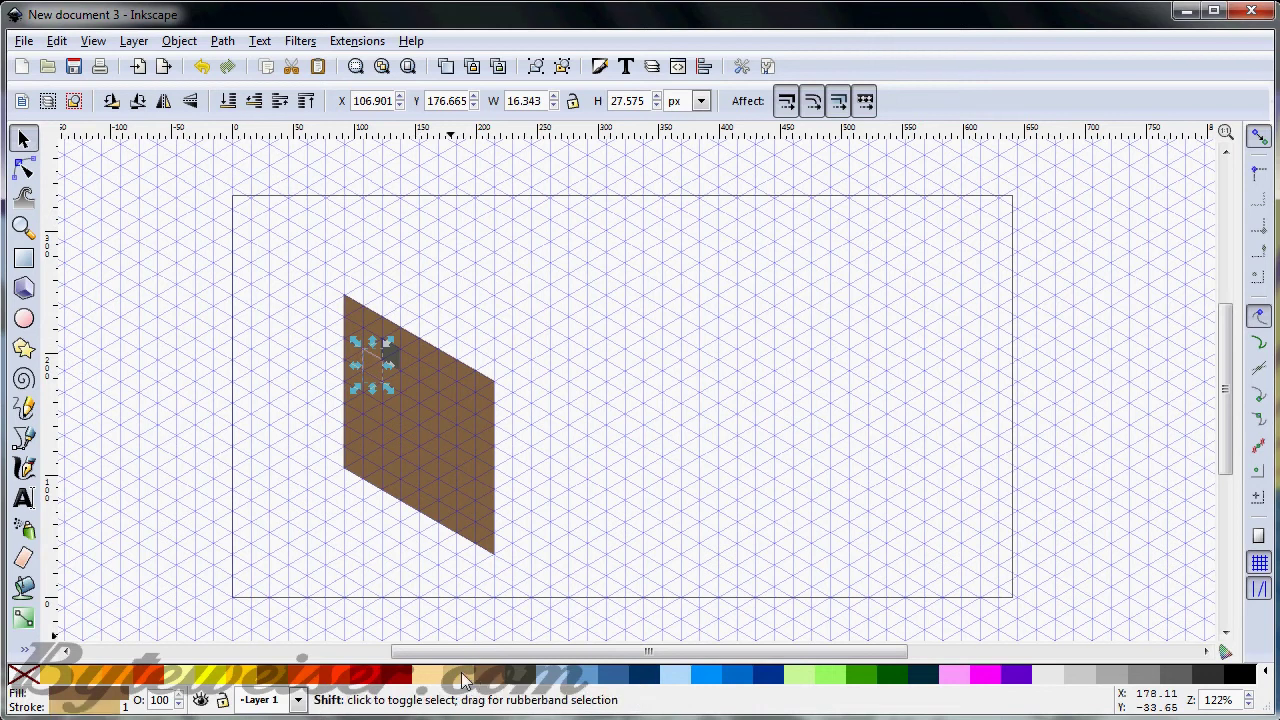
click(463, 680)
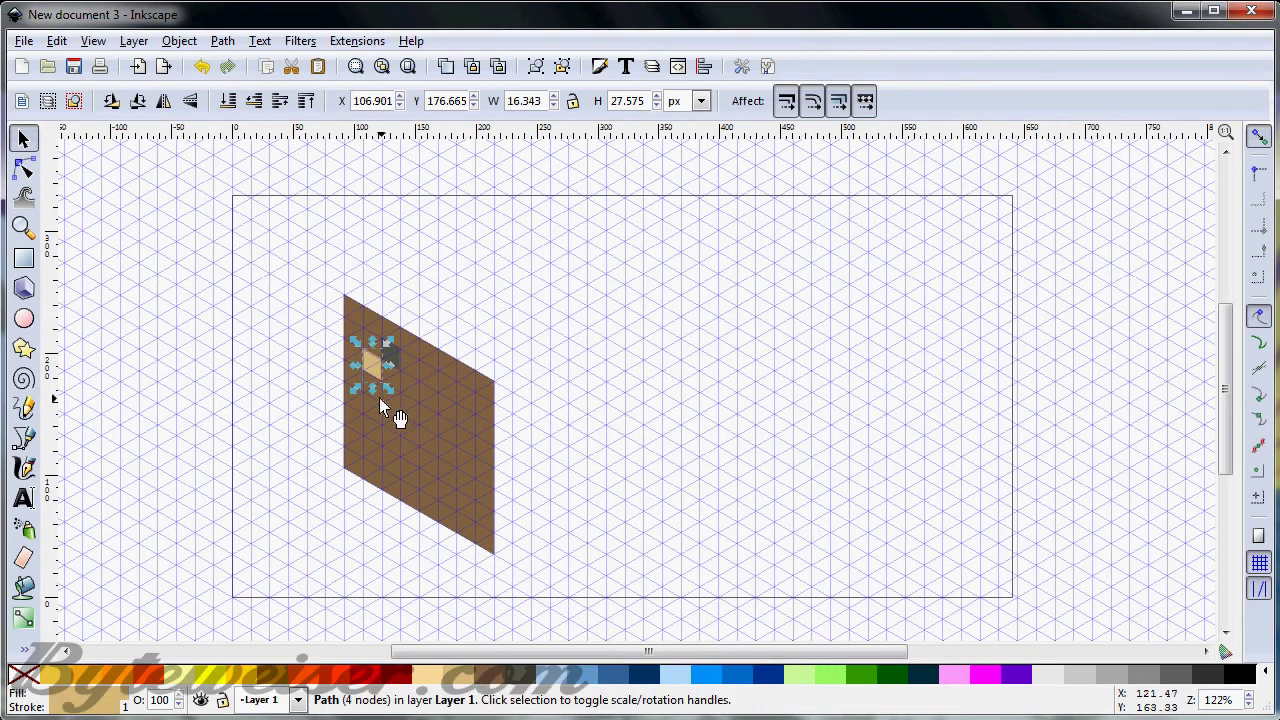
- Turn three more brown cells further down the face light tan
drag(379, 398, 395, 440)
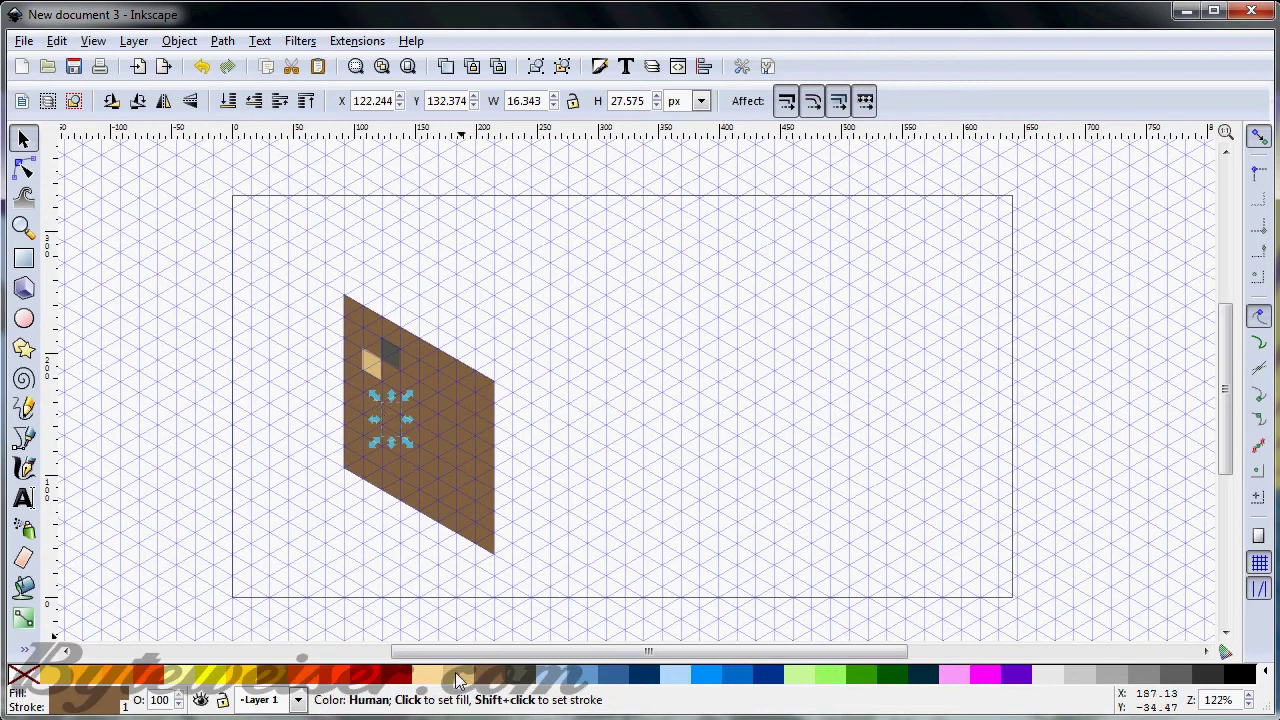
click(457, 680)
click(373, 388)
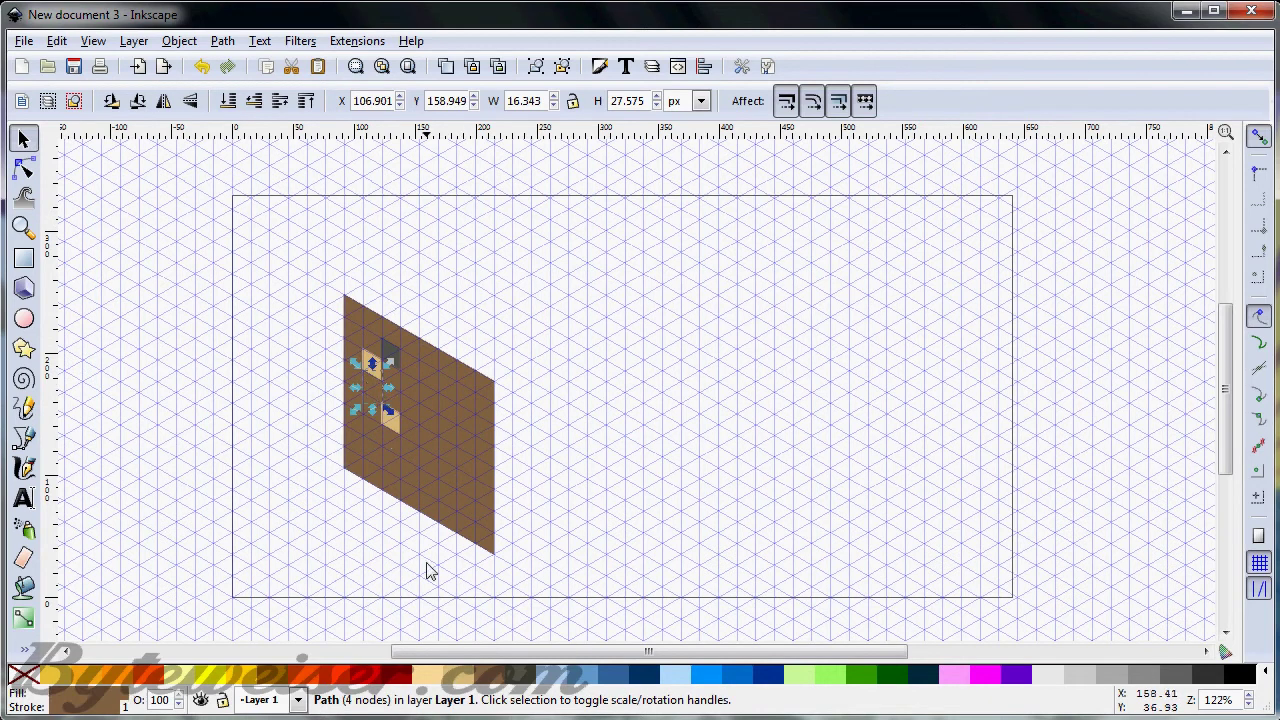
click(460, 680)
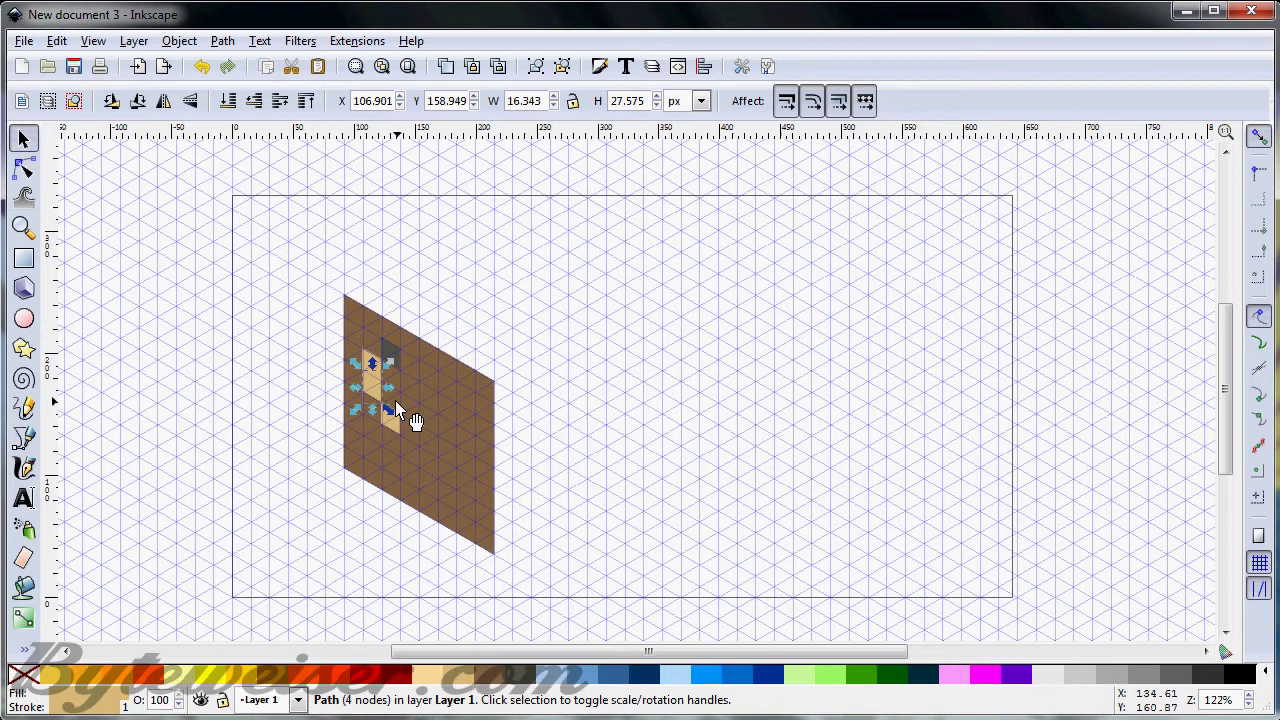
drag(395, 401, 432, 423)
click(463, 683)
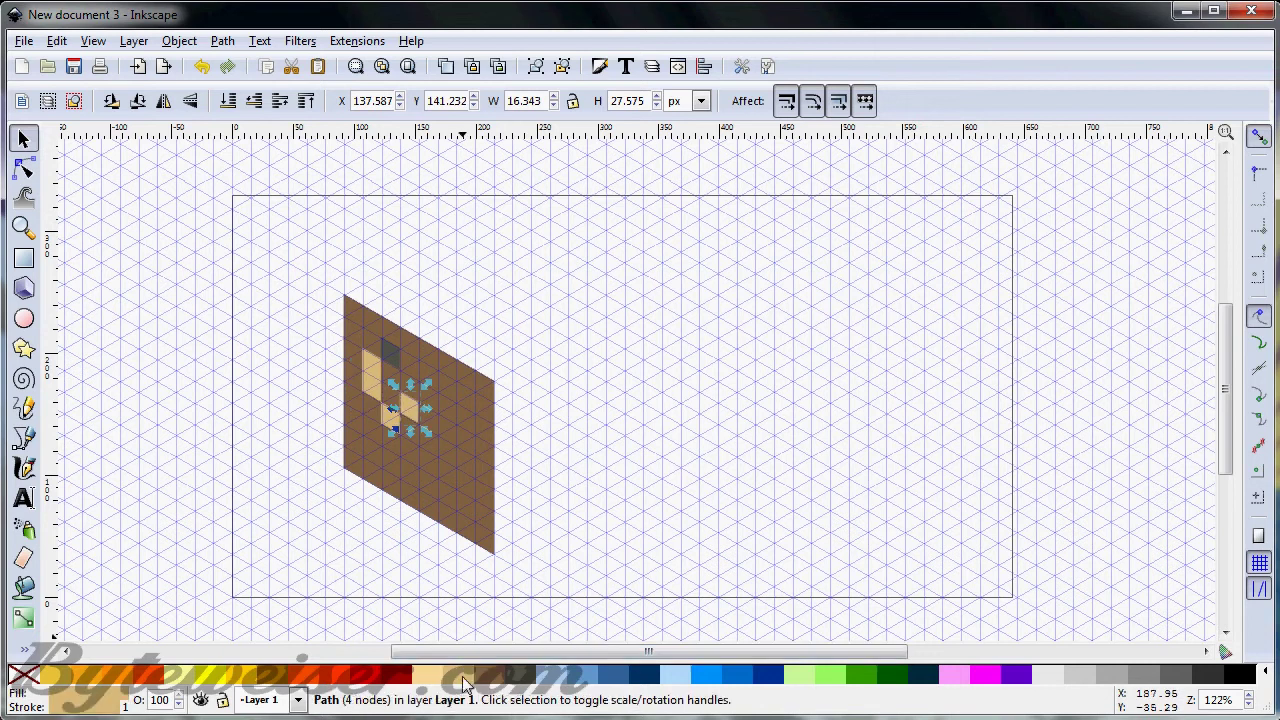
click(522, 472)
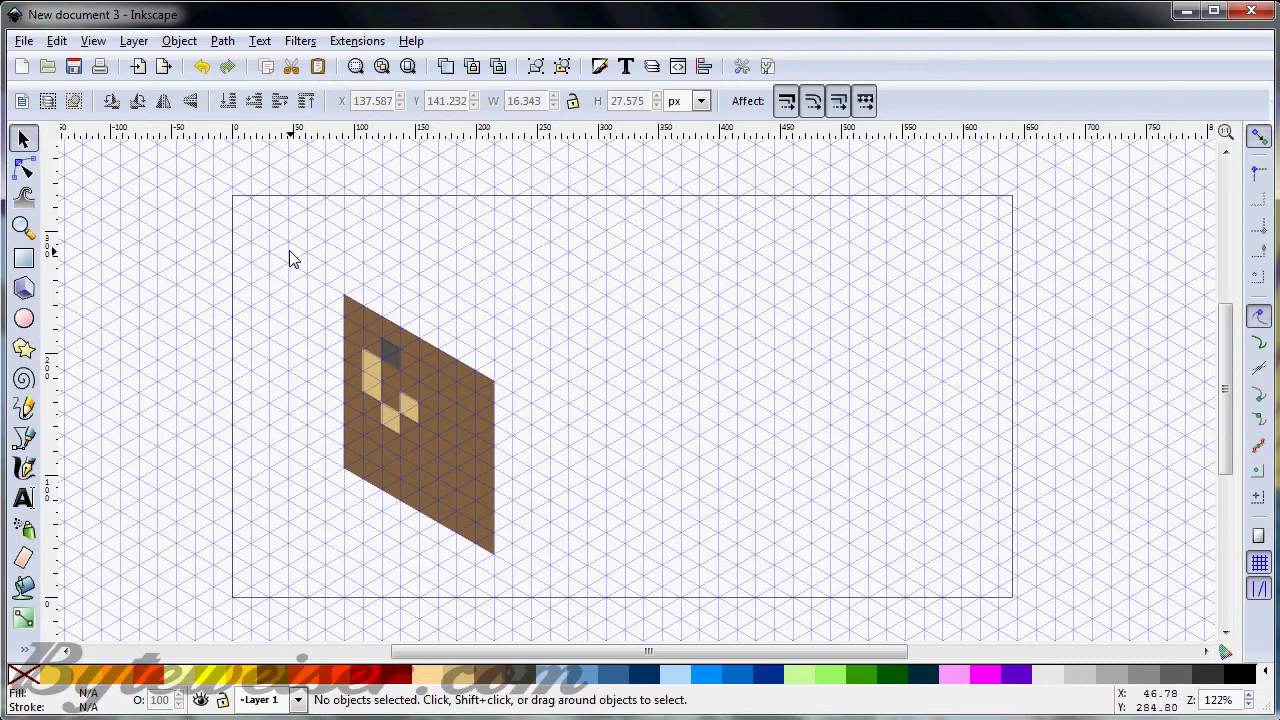
drag(288, 251, 563, 607)
click(564, 480)
- Colour two cells in the lower part light tan and select neighbouring cells
click(428, 484)
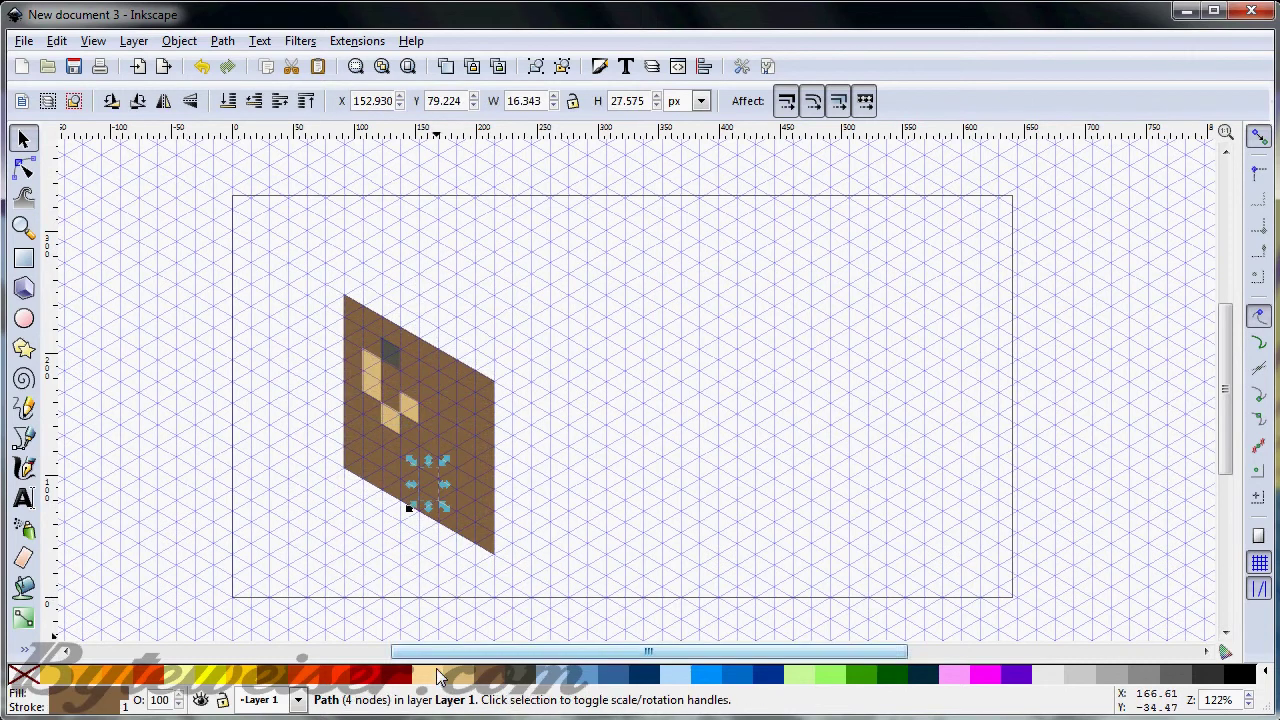
click(436, 688)
click(446, 449)
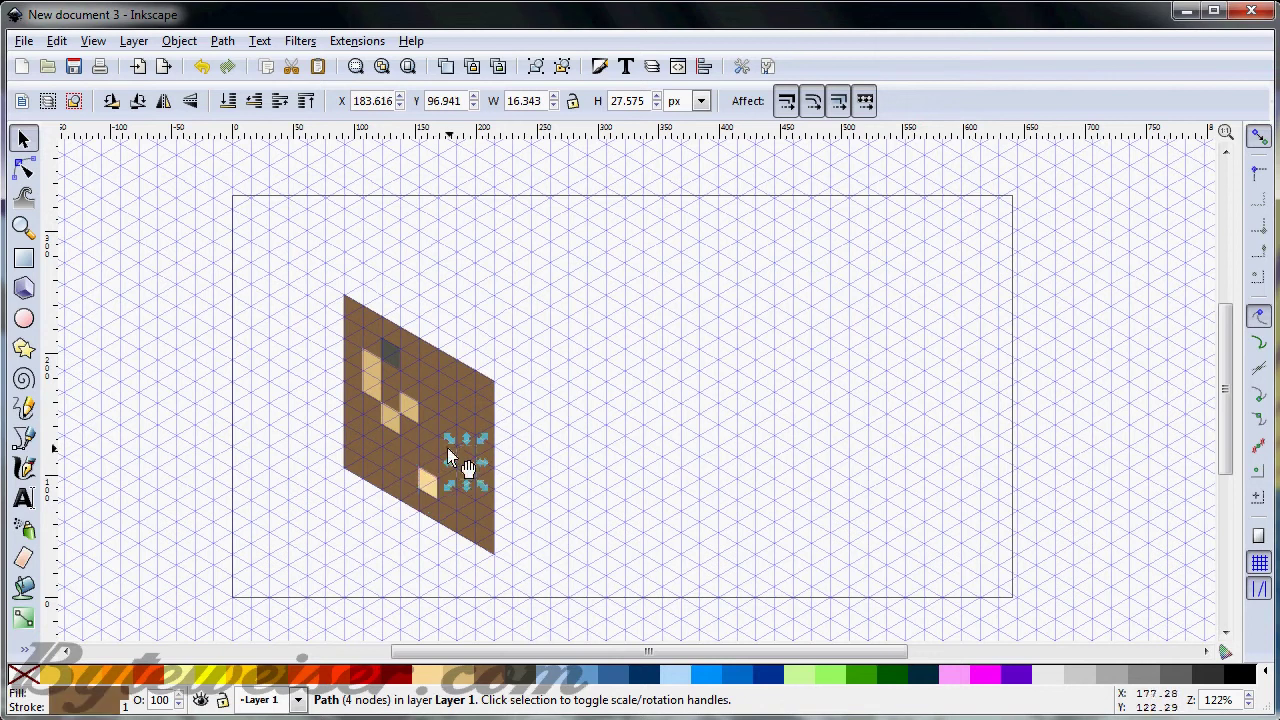
click(430, 676)
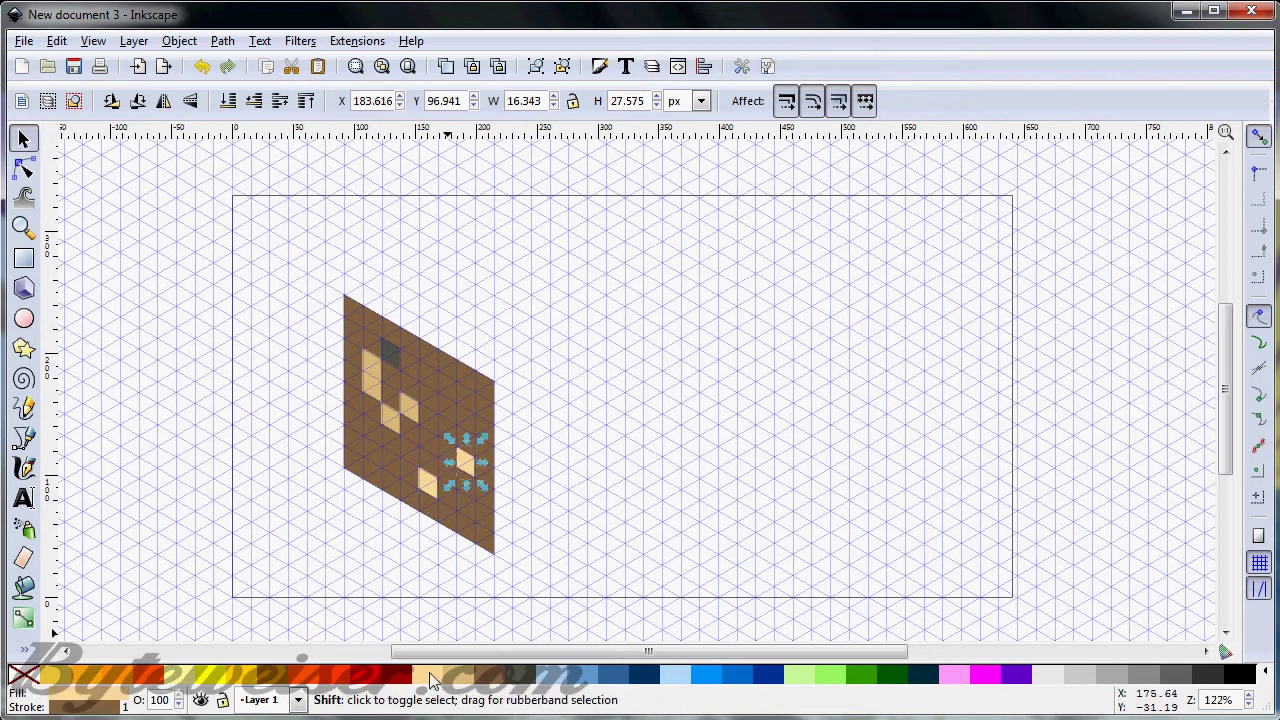
click(436, 472)
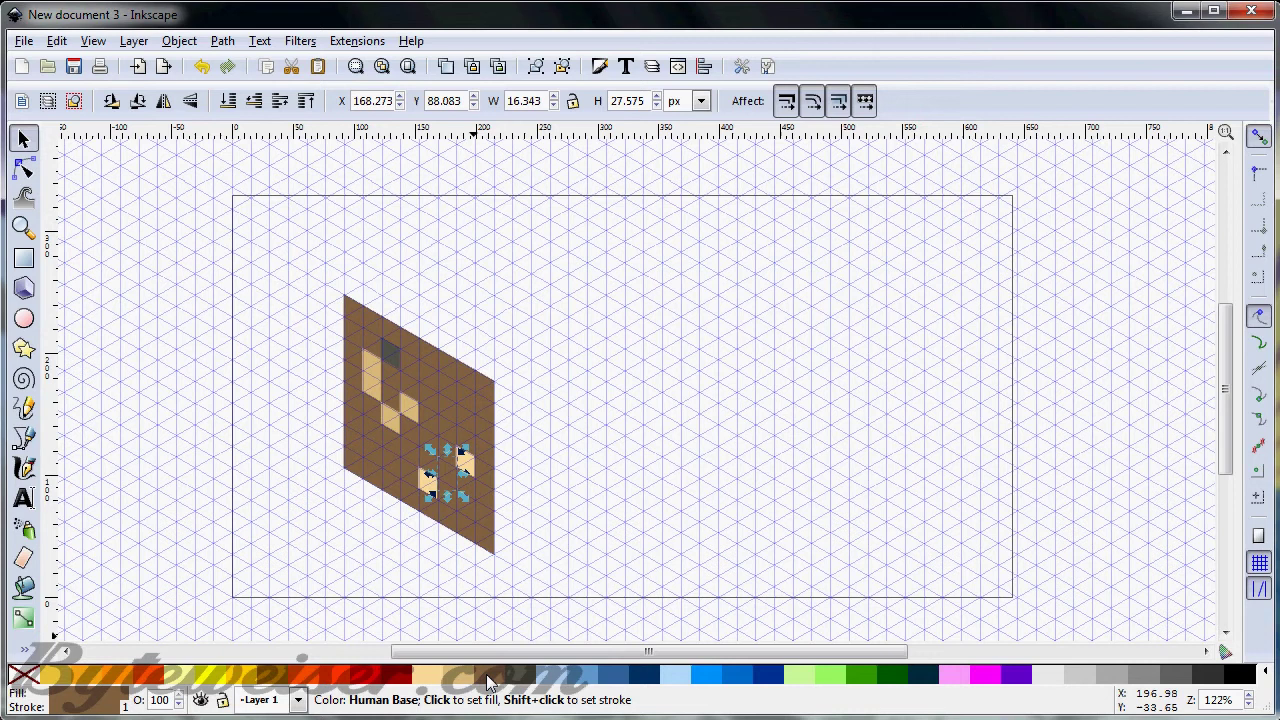
click(438, 502)
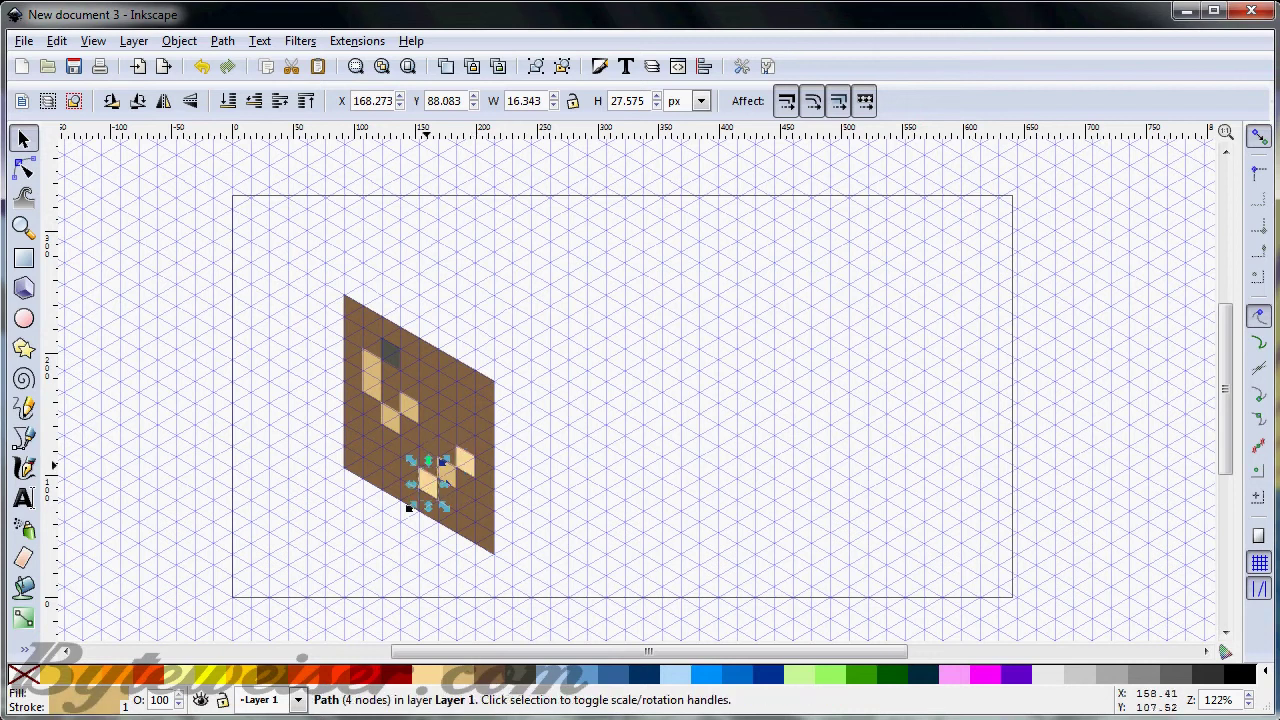
click(414, 506)
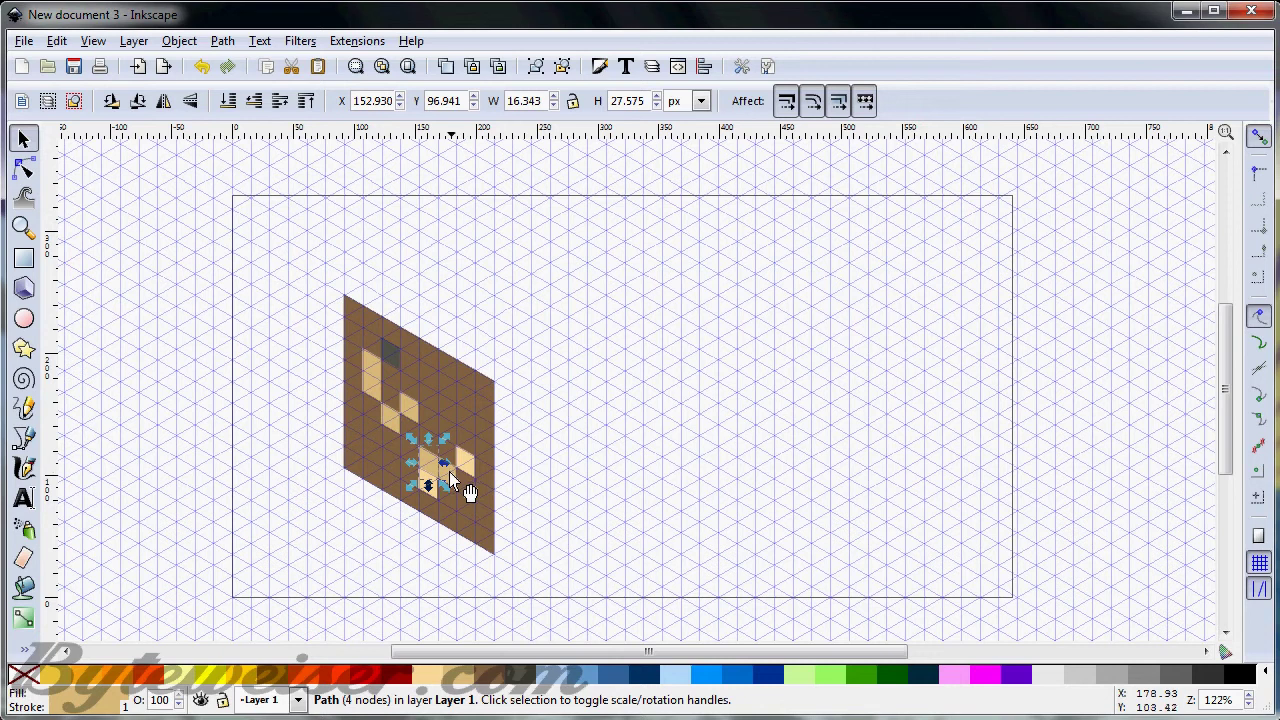
- Group the 64 tiles, then place a horizontally flipped copy against the right edge
drag(309, 251, 535, 556)
key(ctrl)
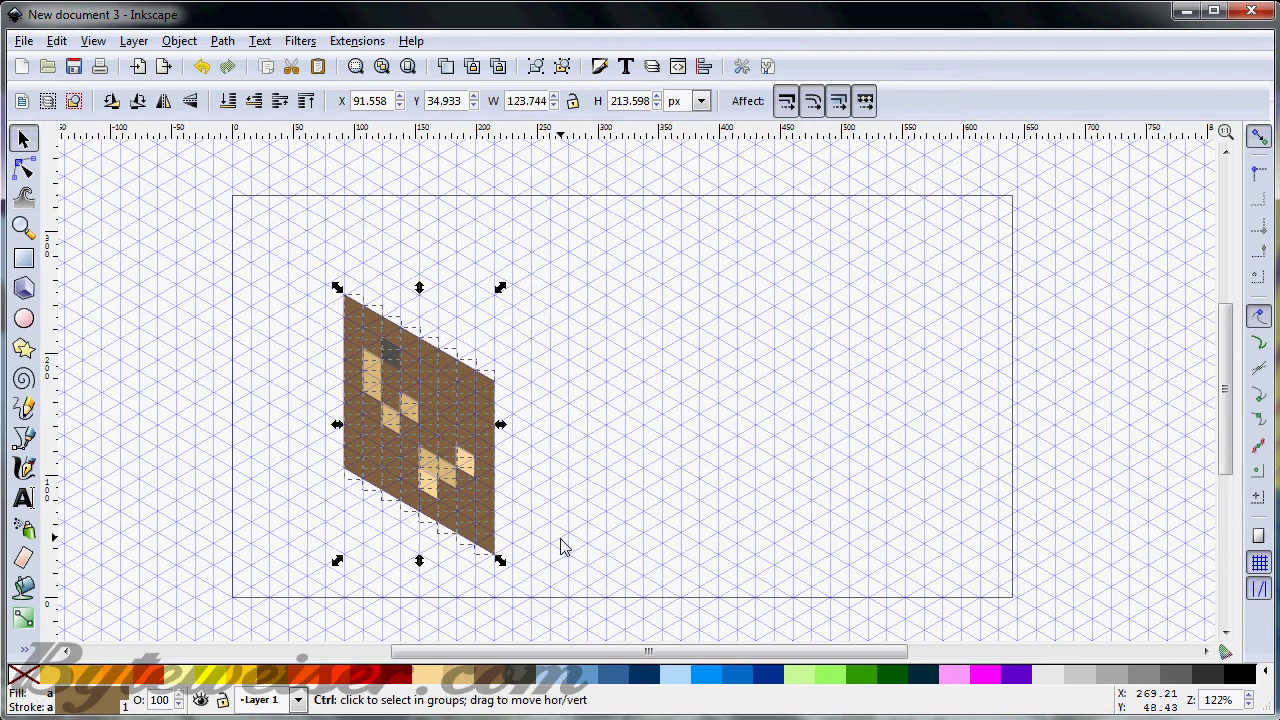
key(ctrl+g)
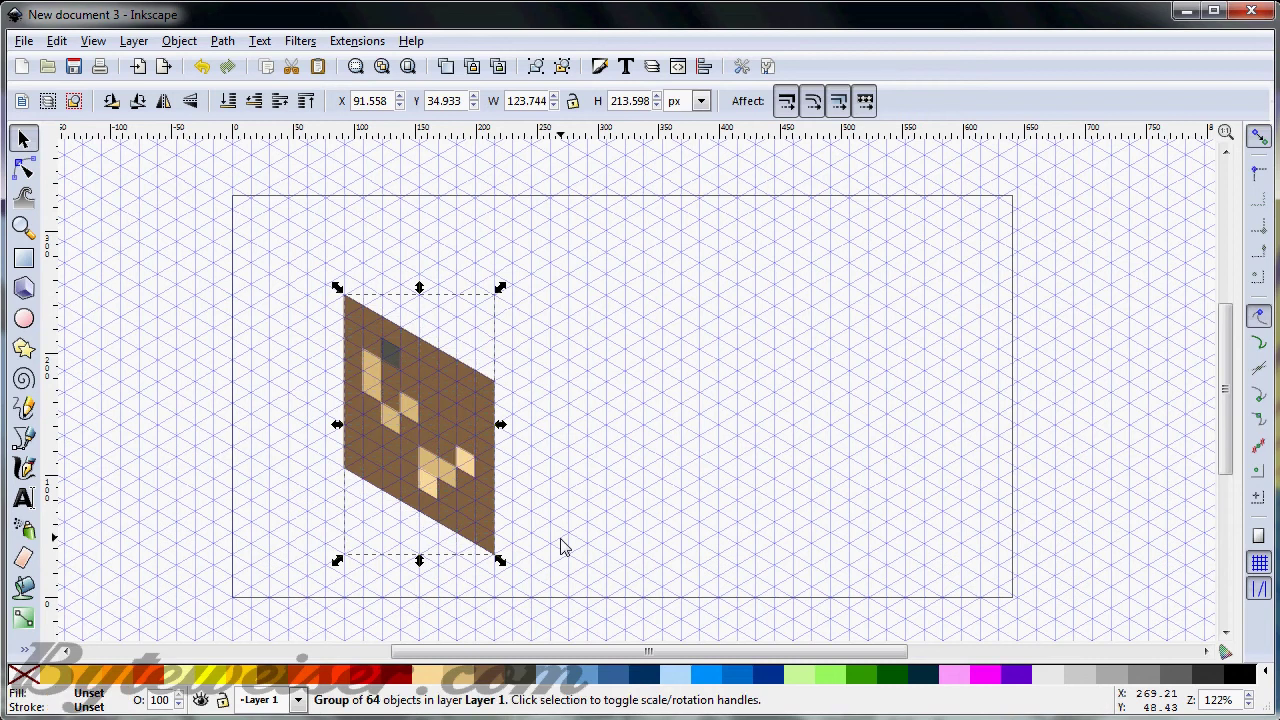
key(ctrl)
click(165, 103)
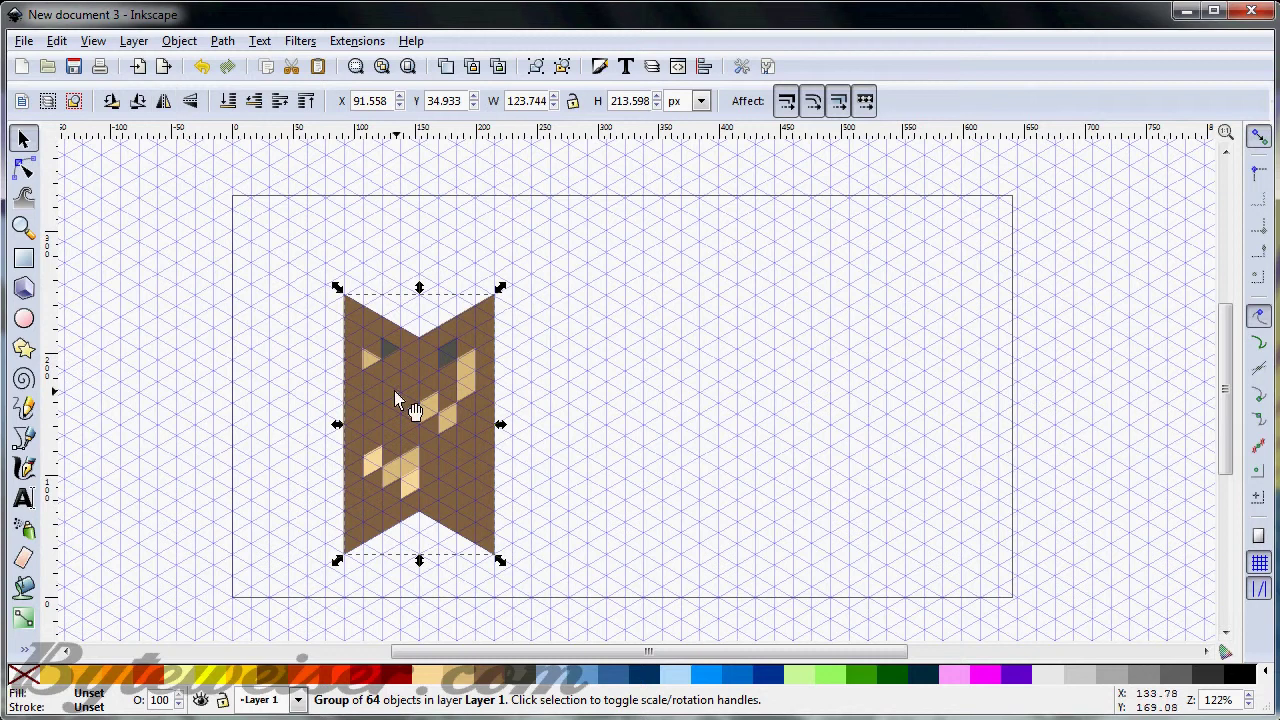
drag(394, 391, 551, 392)
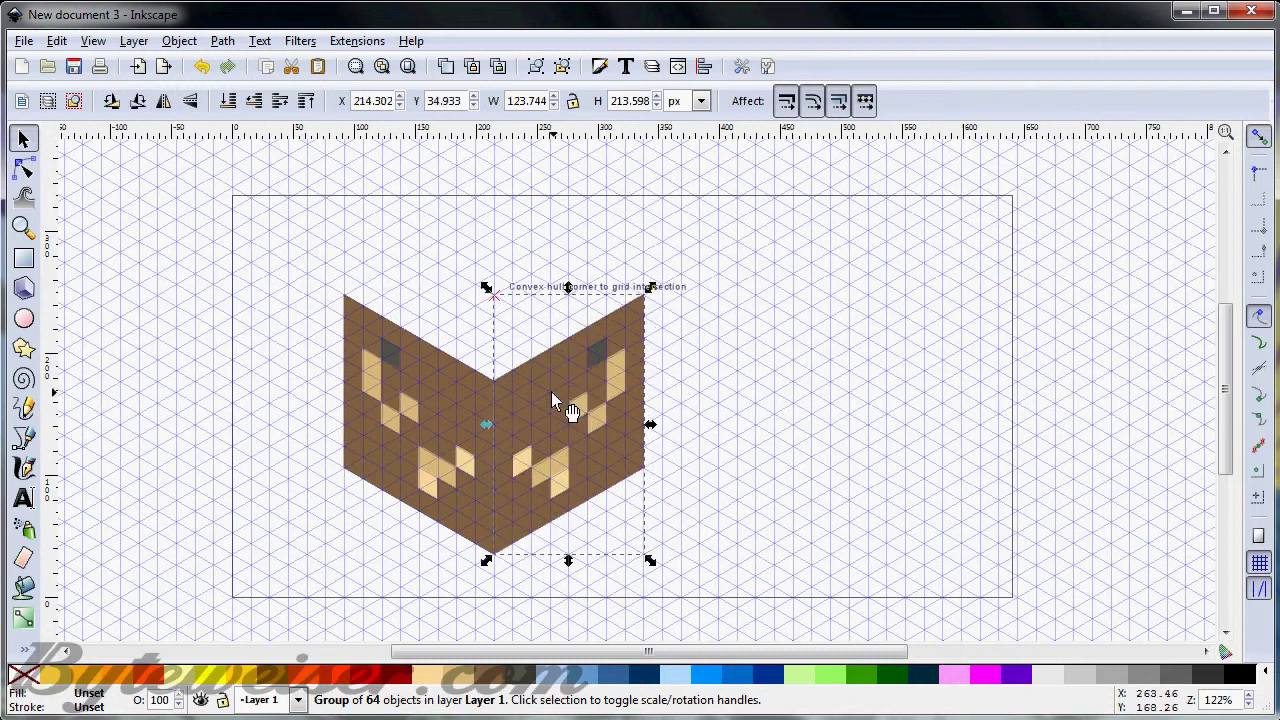
click(718, 320)
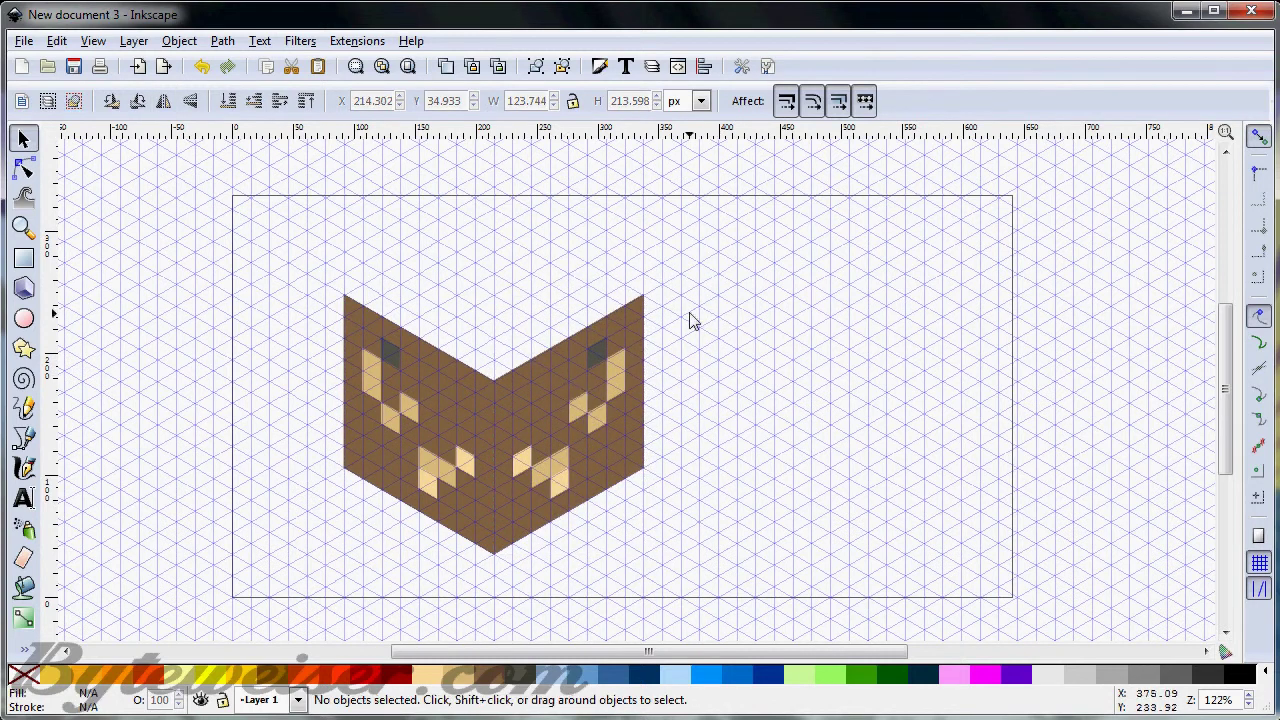
scroll(734, 408, up, 1)
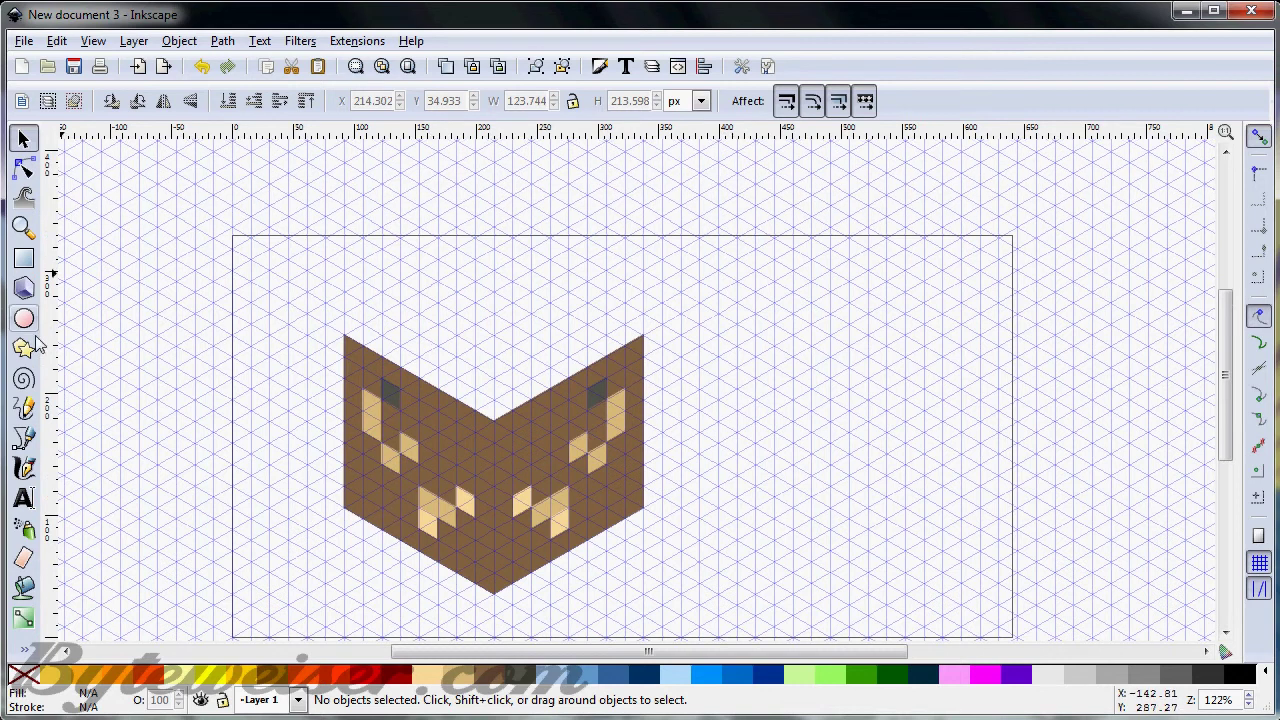
- Draw a small diamond outline at the top corner of the left face
click(24, 437)
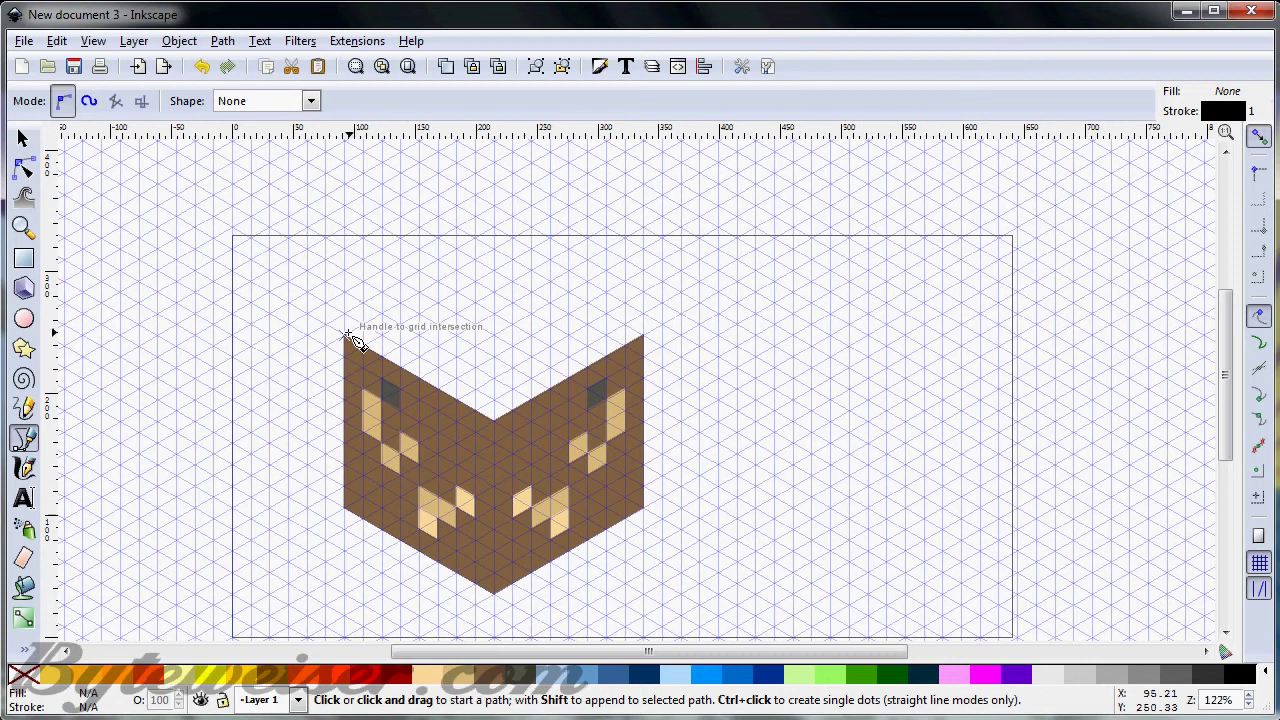
click(346, 336)
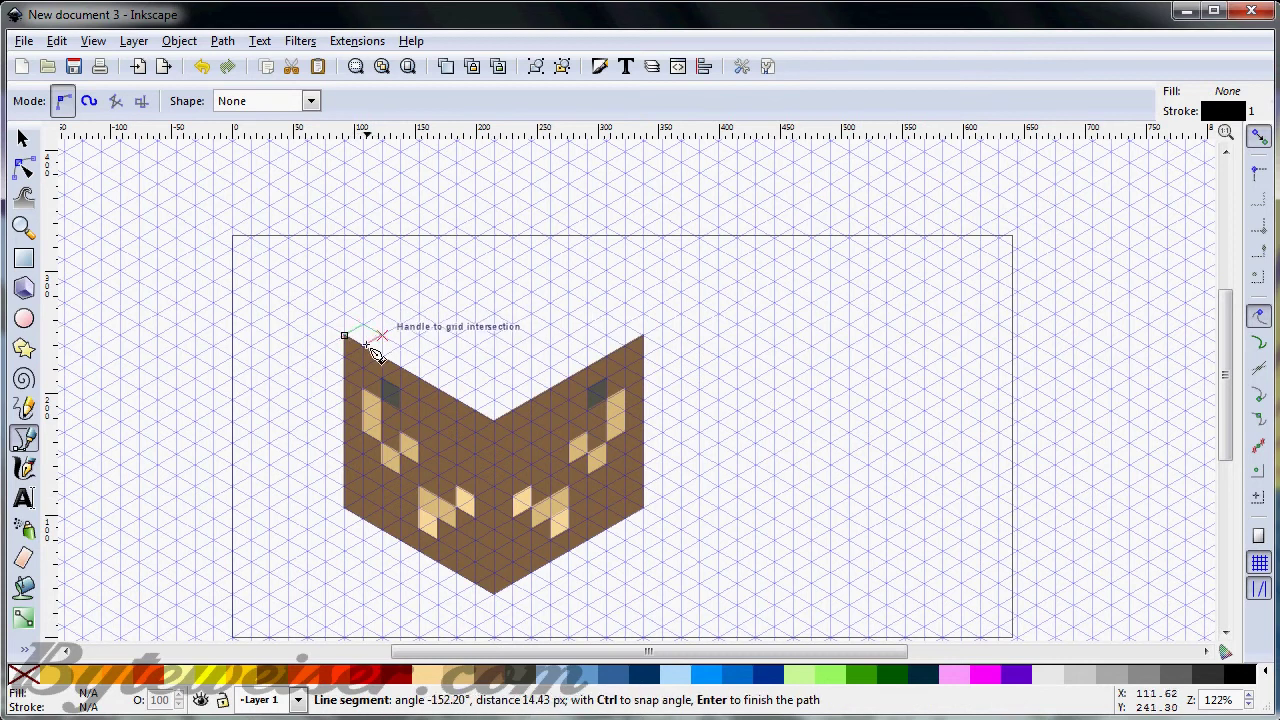
click(363, 346)
click(345, 336)
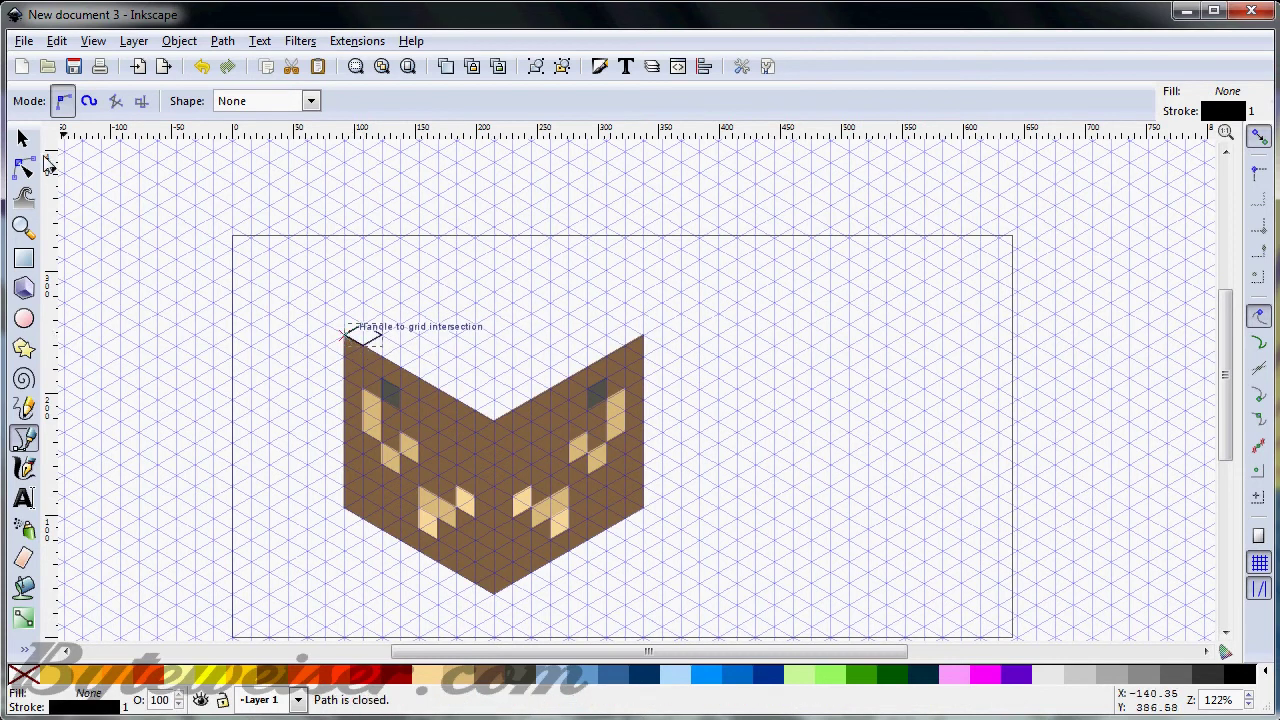
key(s)
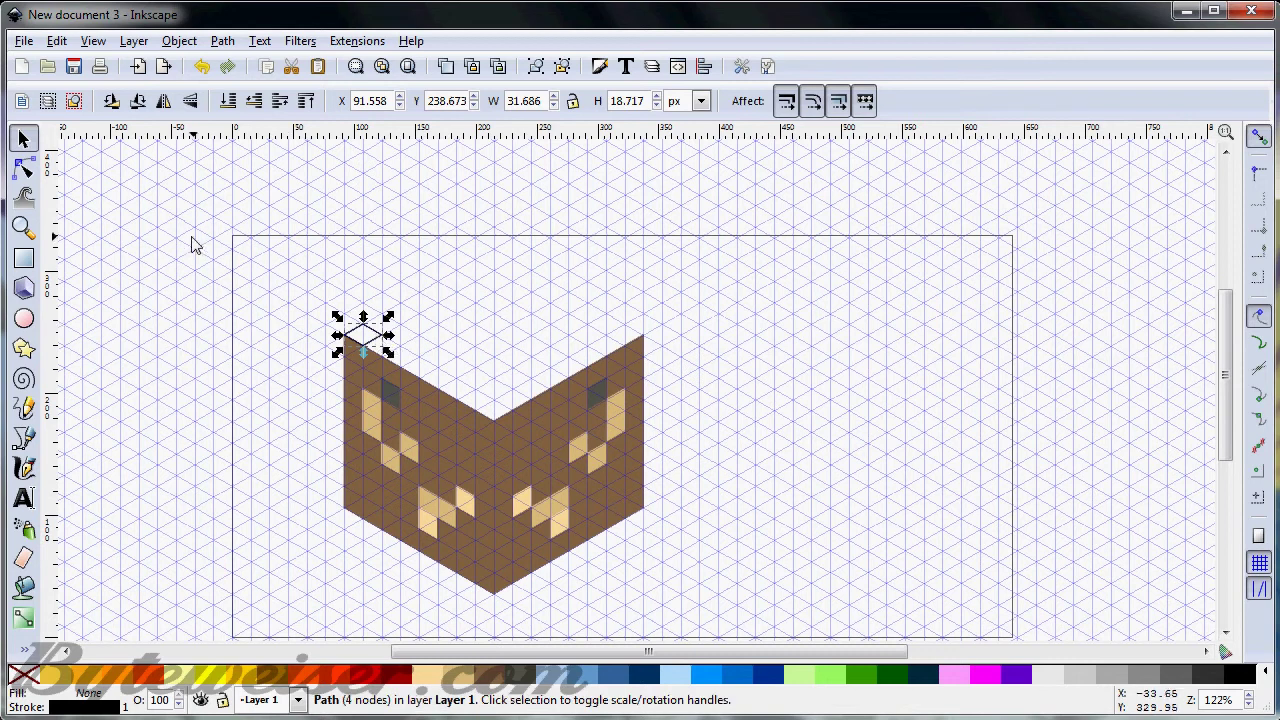
click(256, 289)
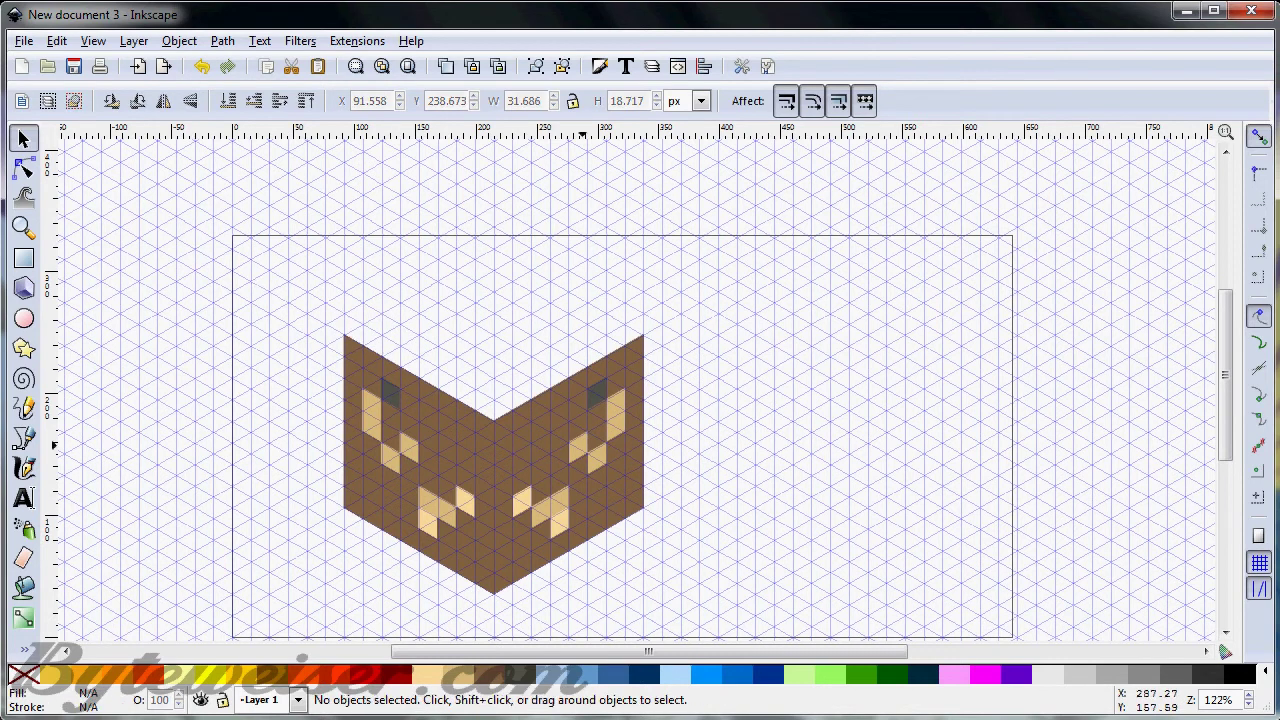
- Delete the mirrored right half and move the dirt face up on the grid
click(588, 430)
key(Delete)
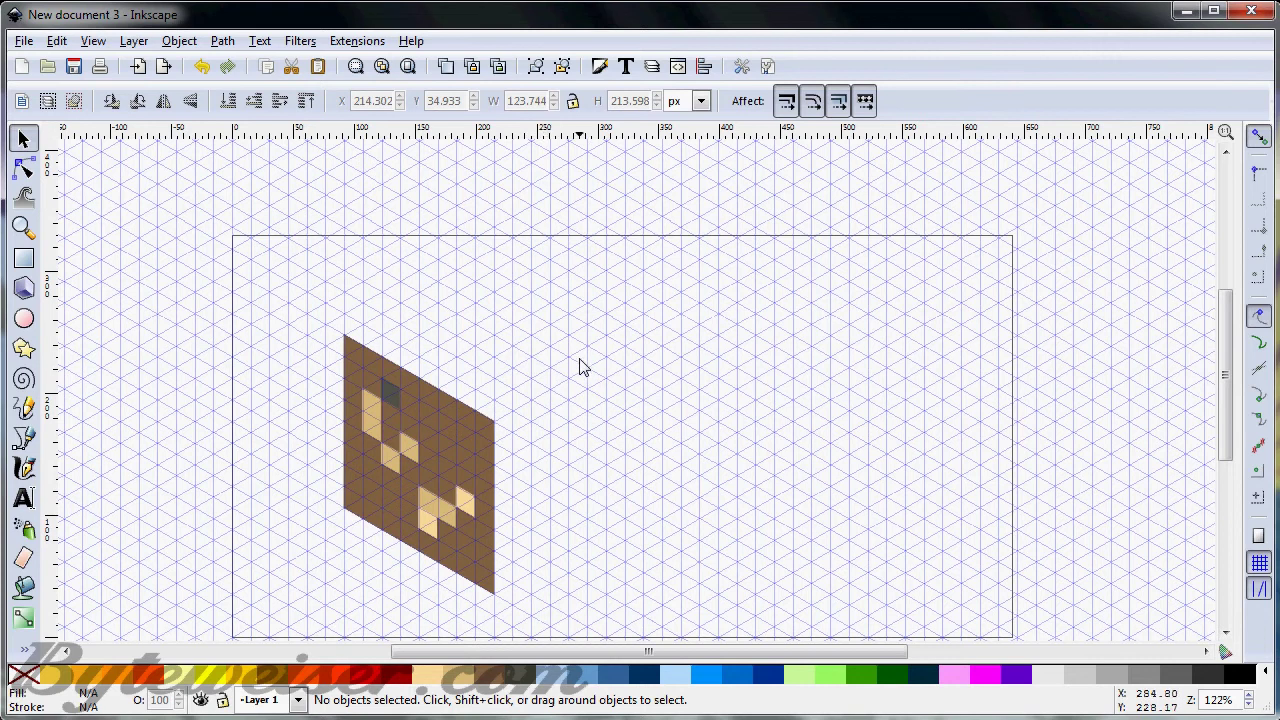
scroll(580, 365, down, 1)
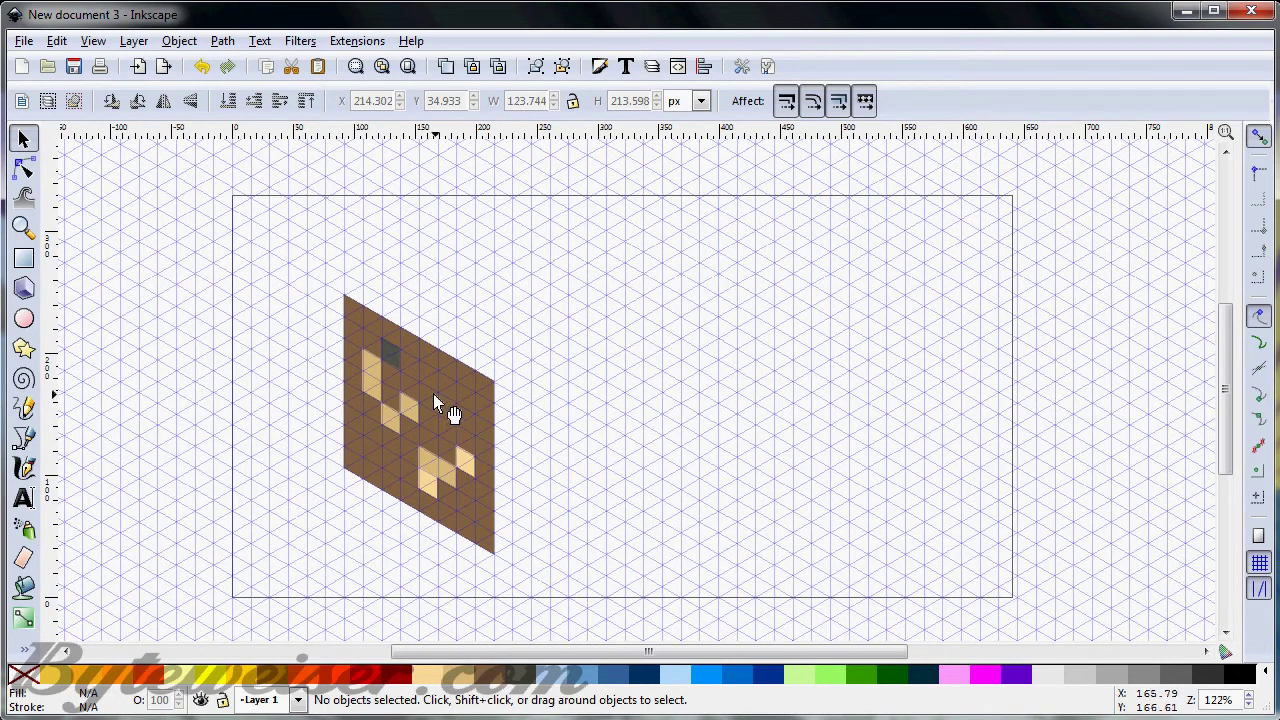
drag(433, 398, 429, 316)
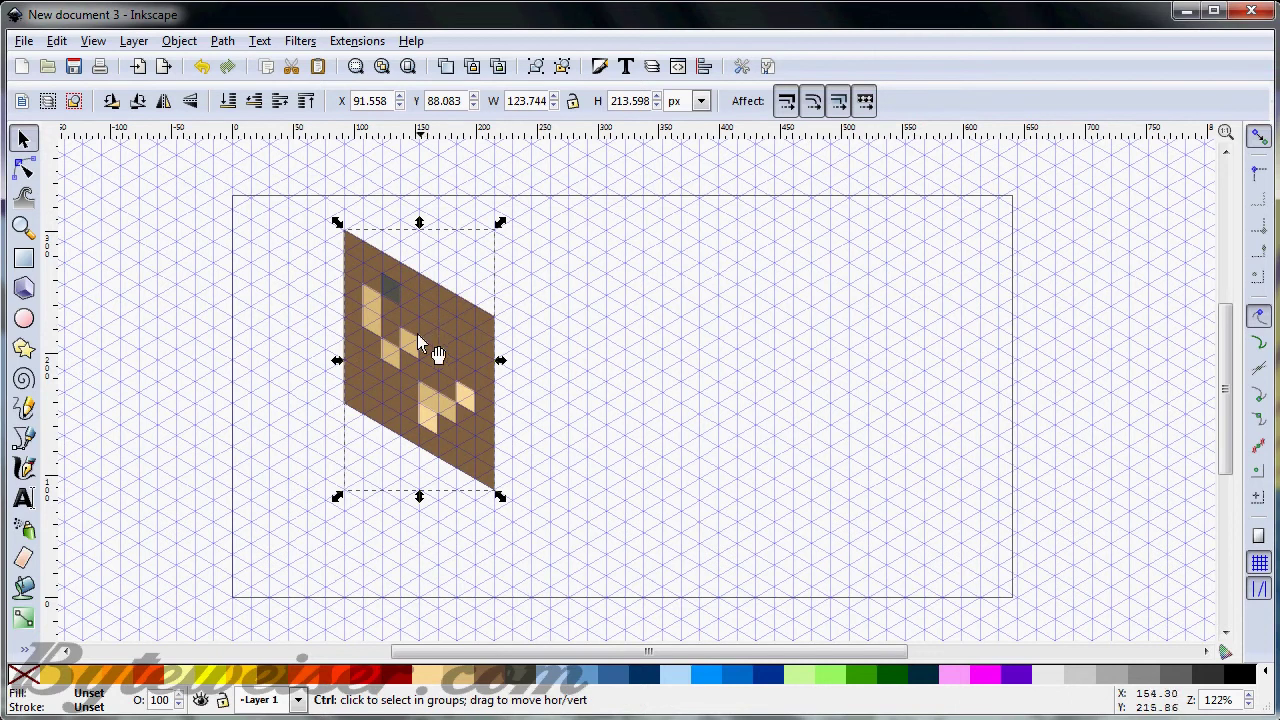
- Tile copies of the dirt face into a larger 2×2 slanted panel and zoom out
key(ctrl+d)
drag(396, 324, 547, 415)
click(431, 368)
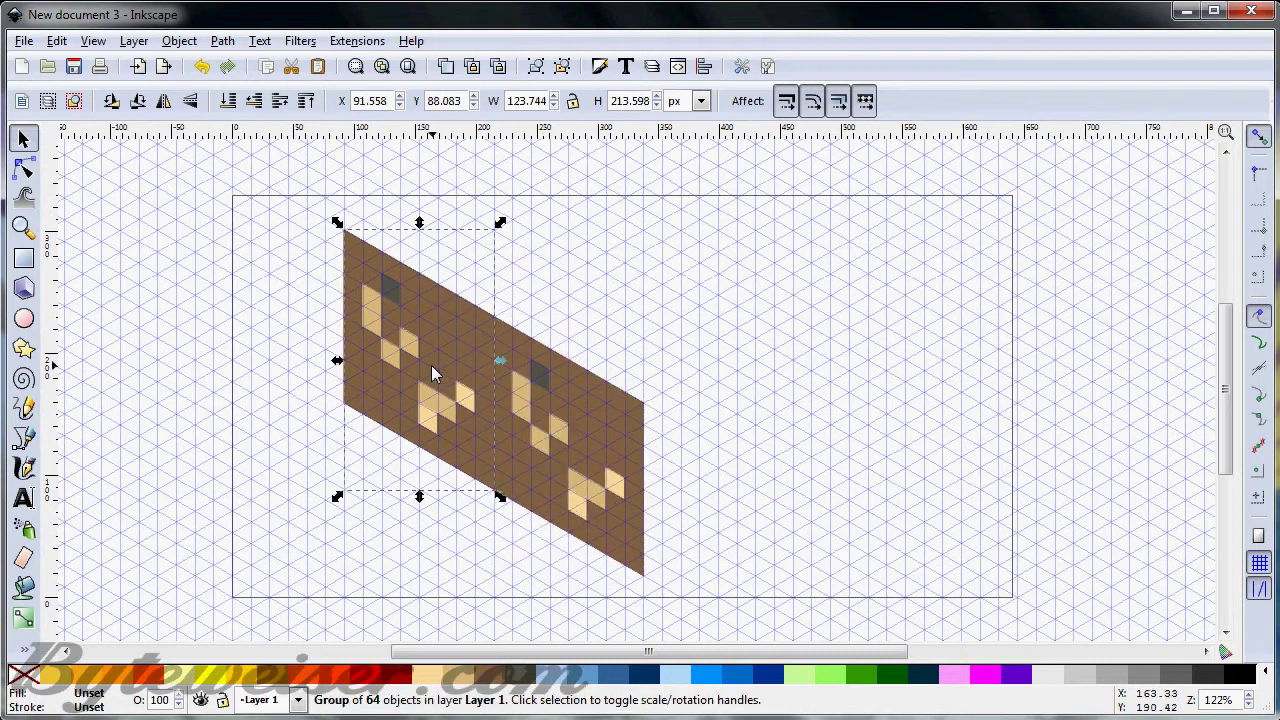
key(ctrl+d)
drag(431, 368, 588, 595)
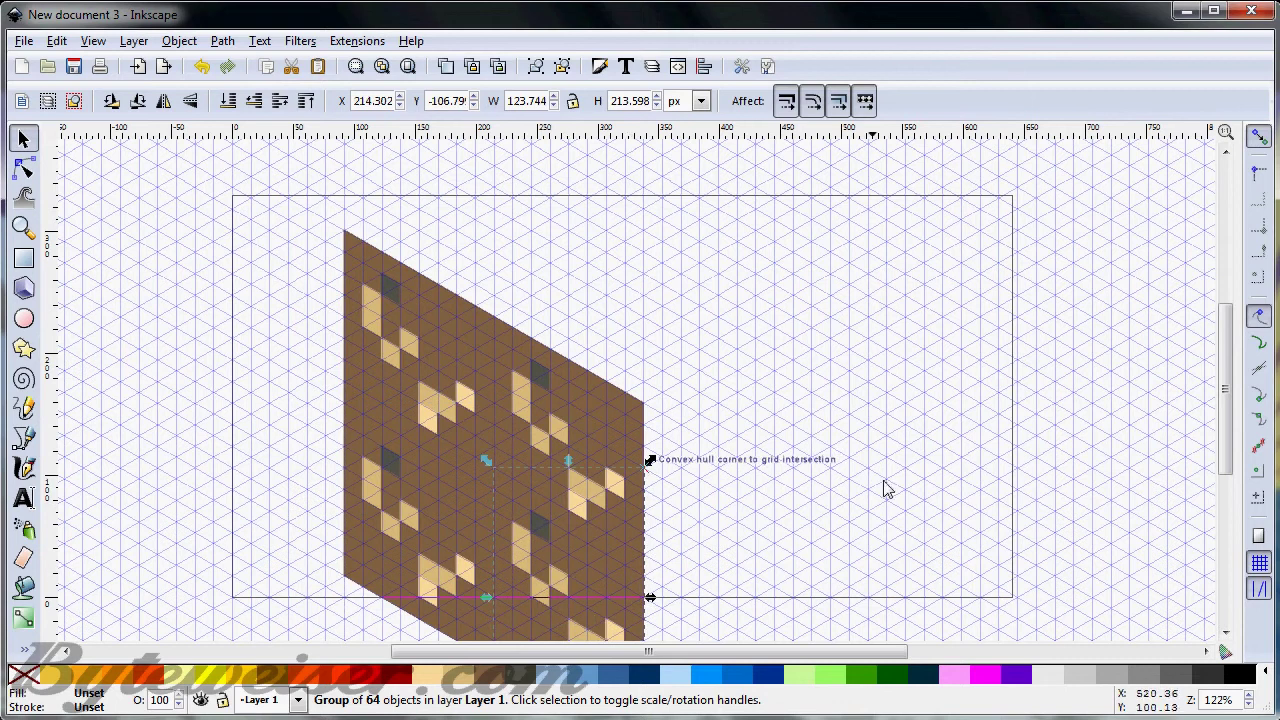
scroll(954, 480, down, 2)
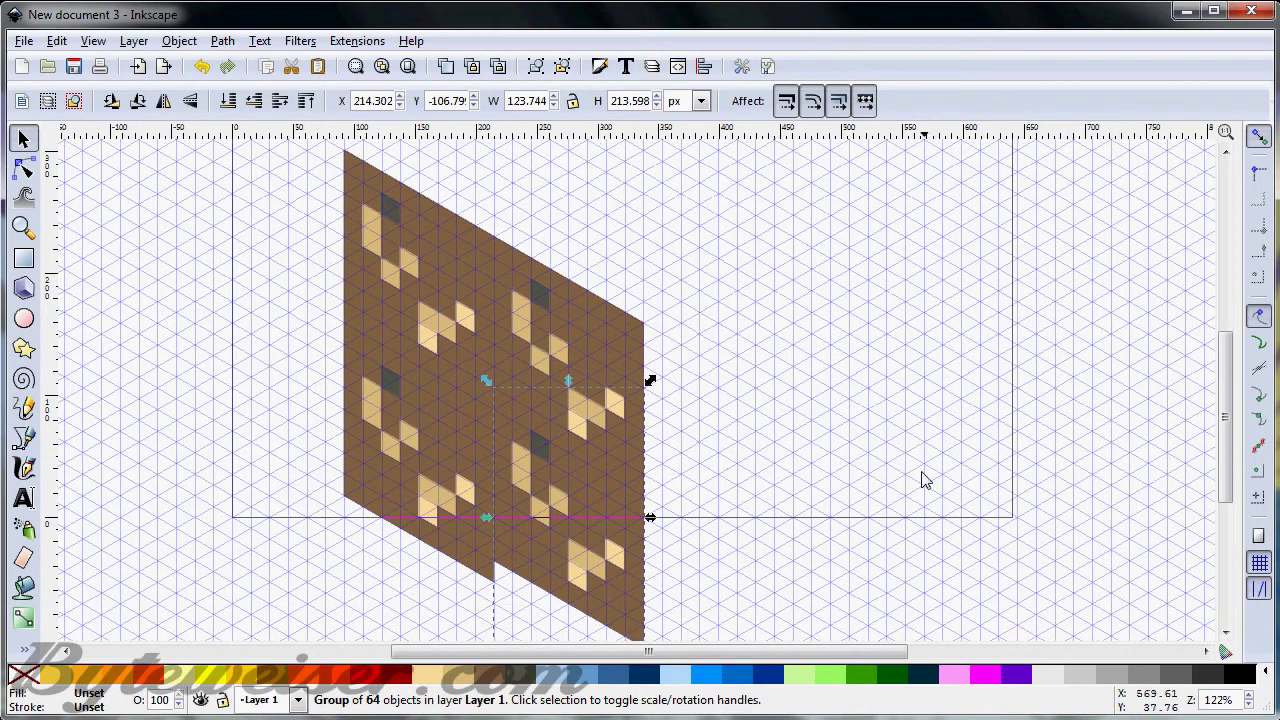
drag(591, 513, 597, 548)
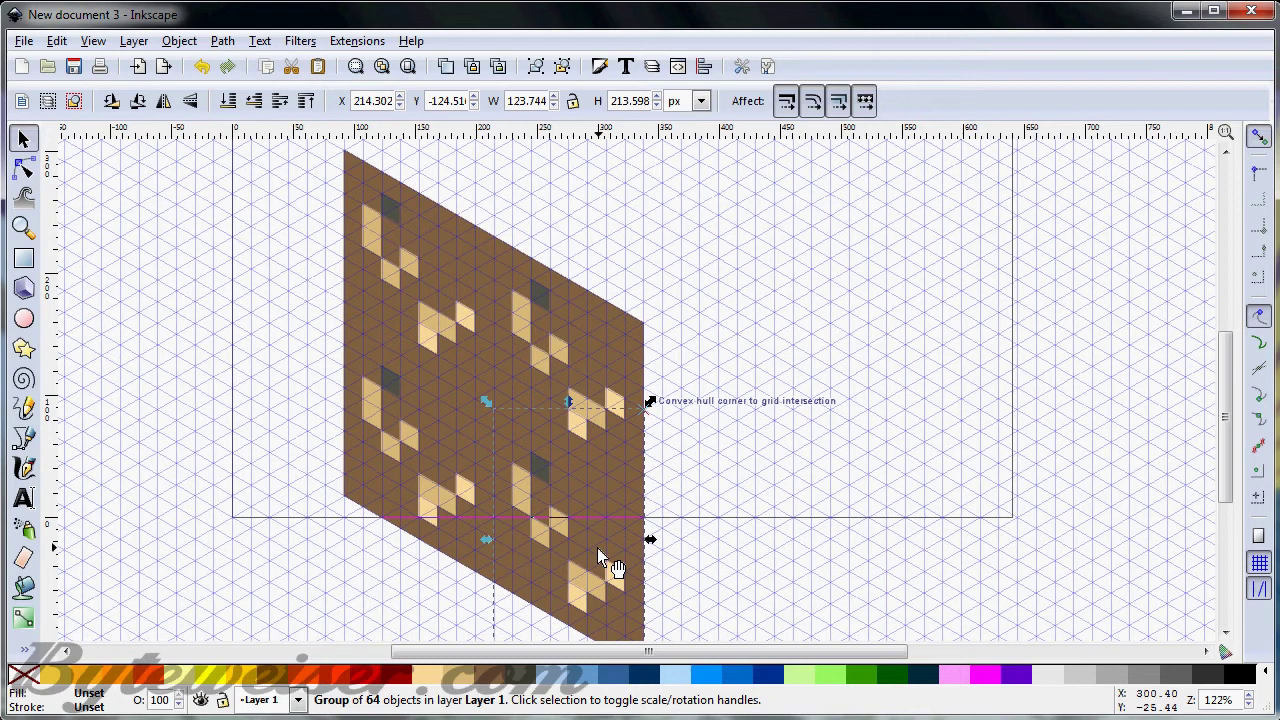
click(772, 428)
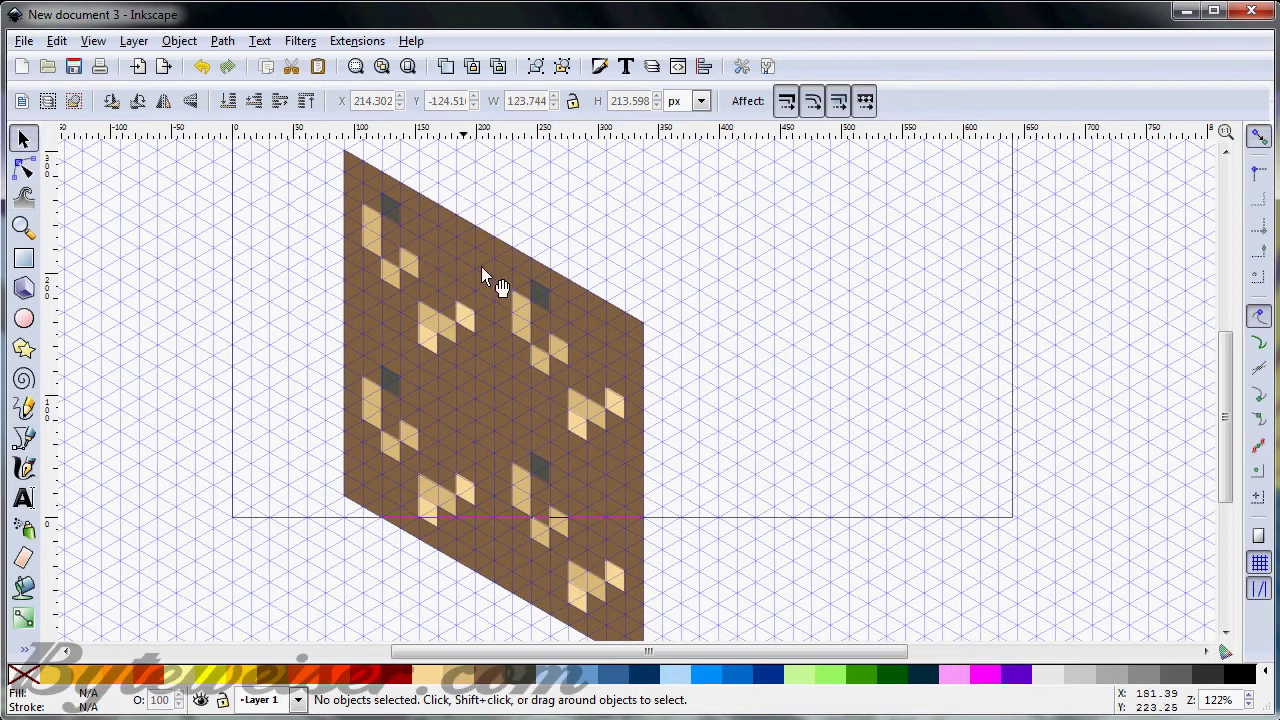
drag(926, 655, 973, 655)
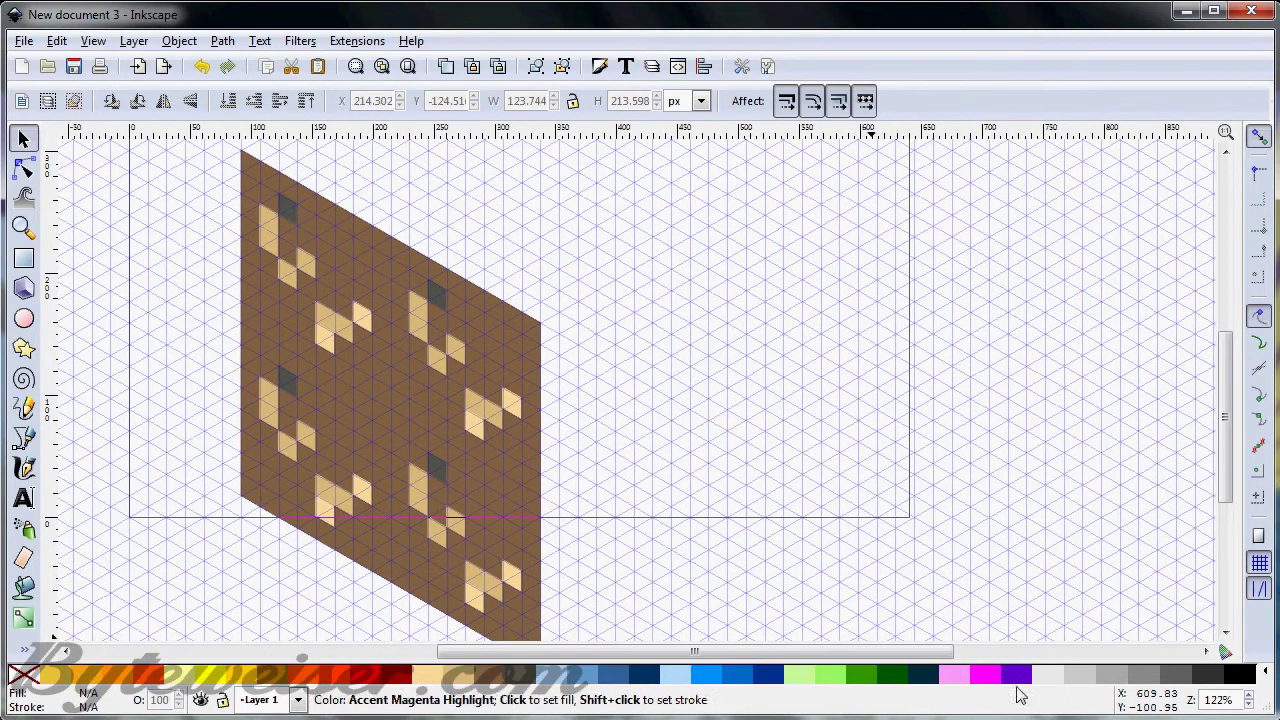
click(1248, 705)
click(1248, 705)
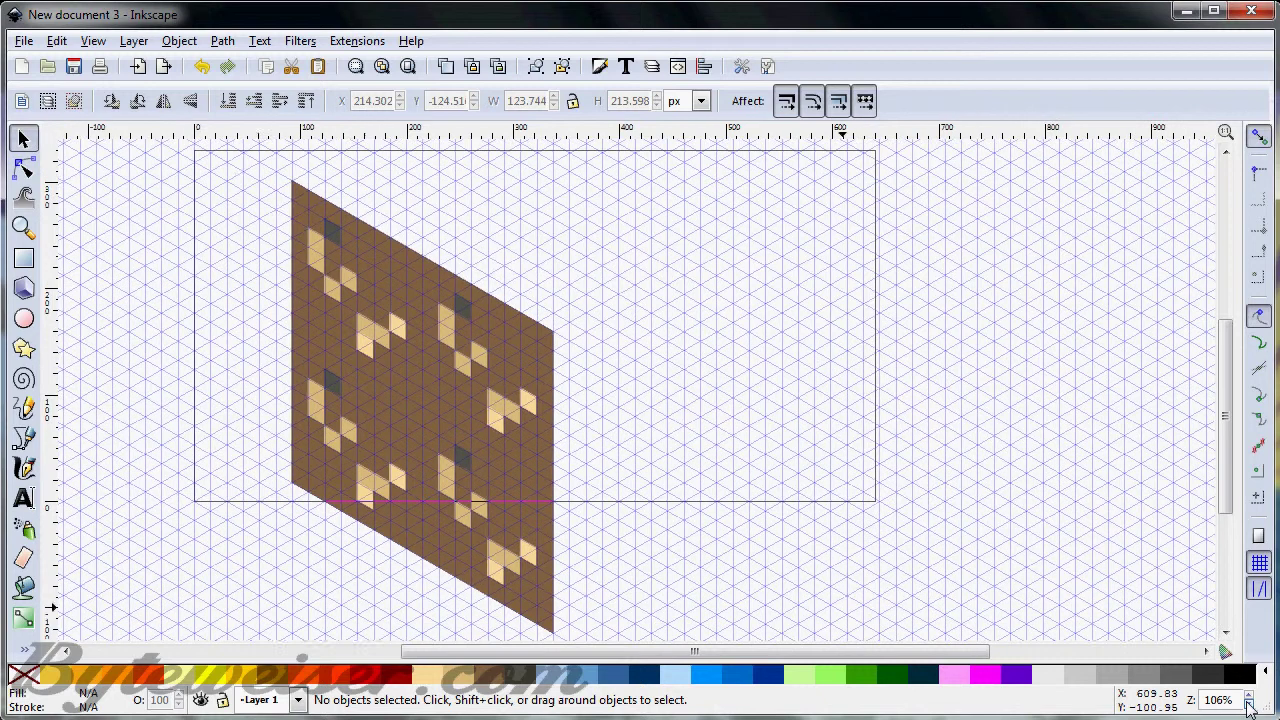
- Duplicate the tiled dirt panel, flip the copy horizontally, and join it to the original's right edge
mouse_move(230, 158)
mouse_down()
mouse_move(617, 543)
mouse_move(690, 655)
mouse_up()
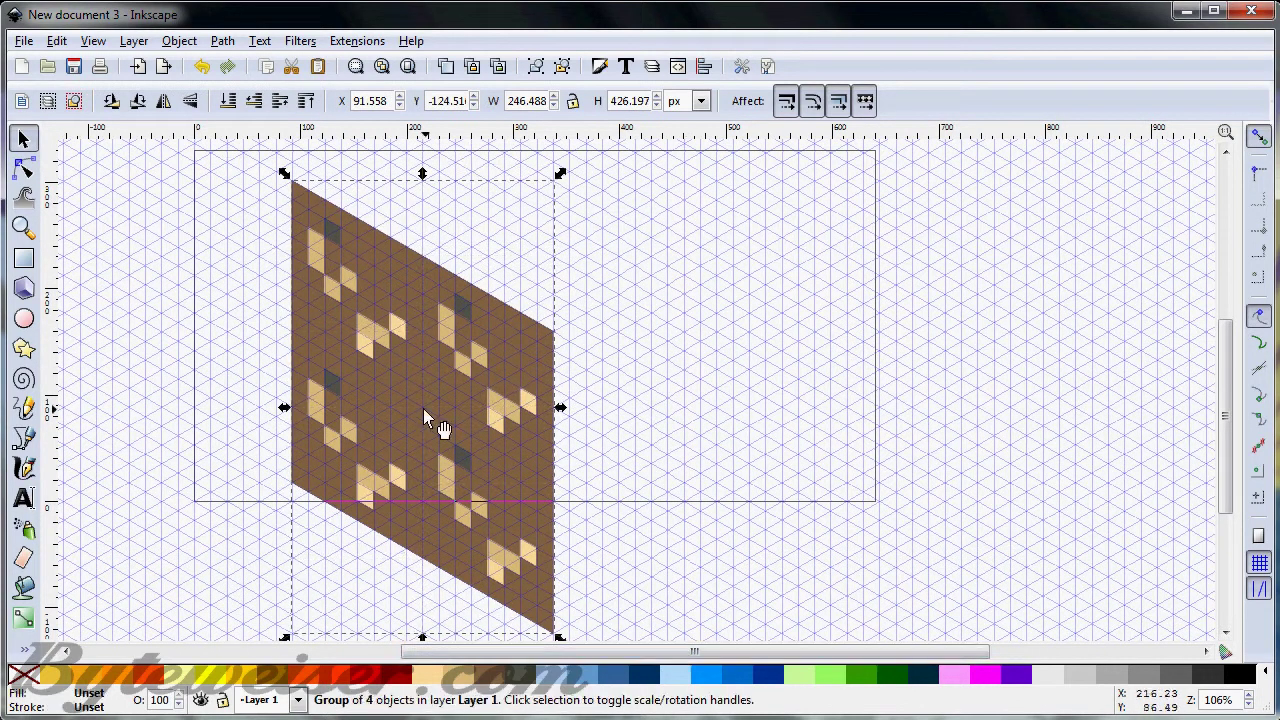
click(163, 101)
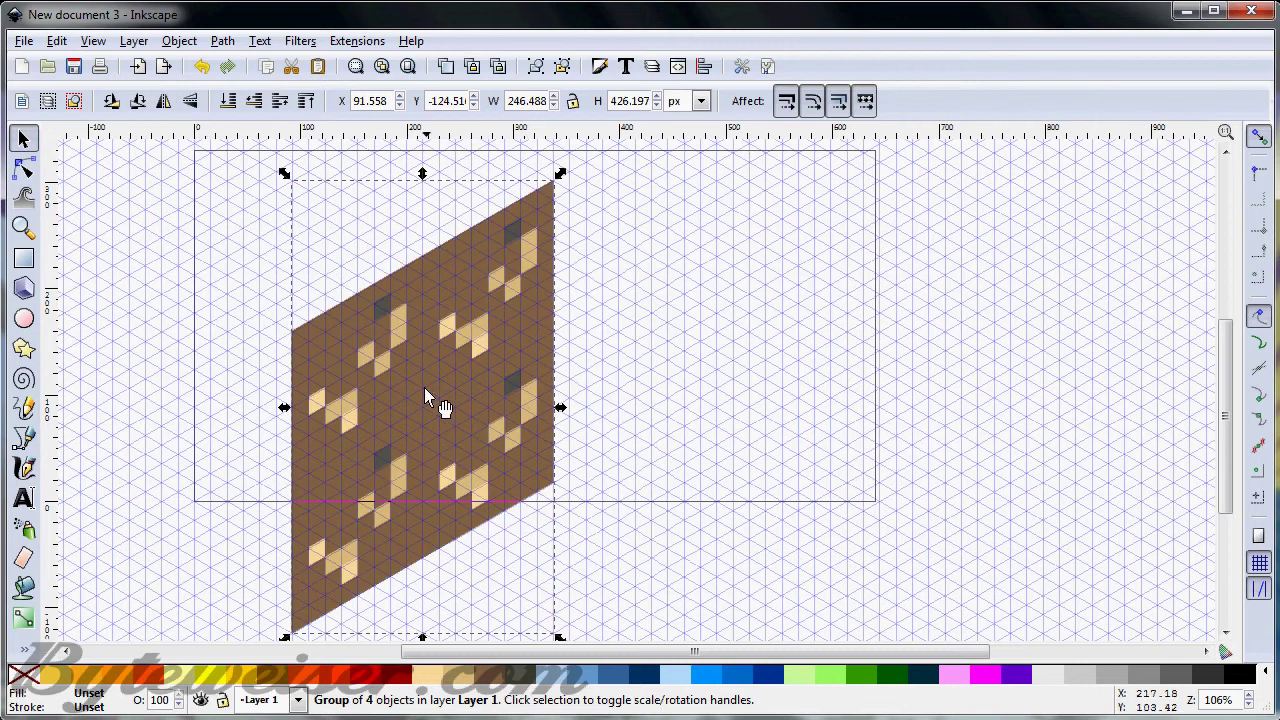
click(163, 101)
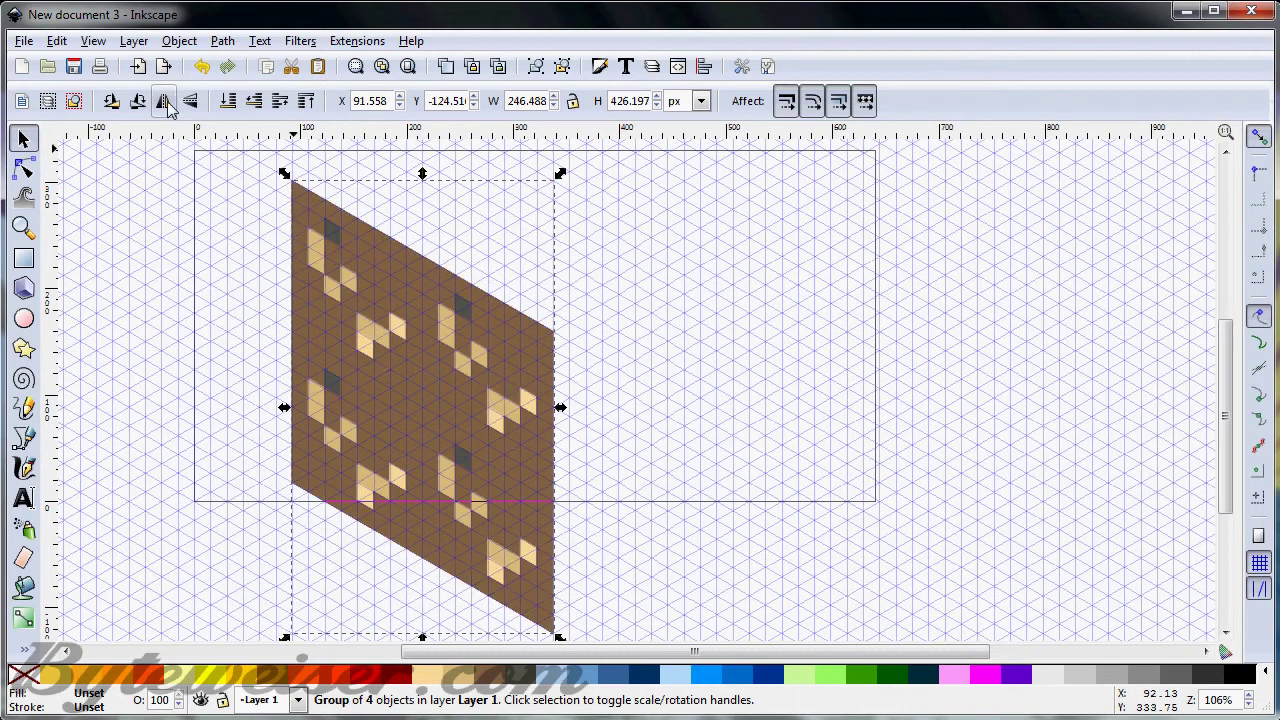
key(ctrl+d)
click(163, 101)
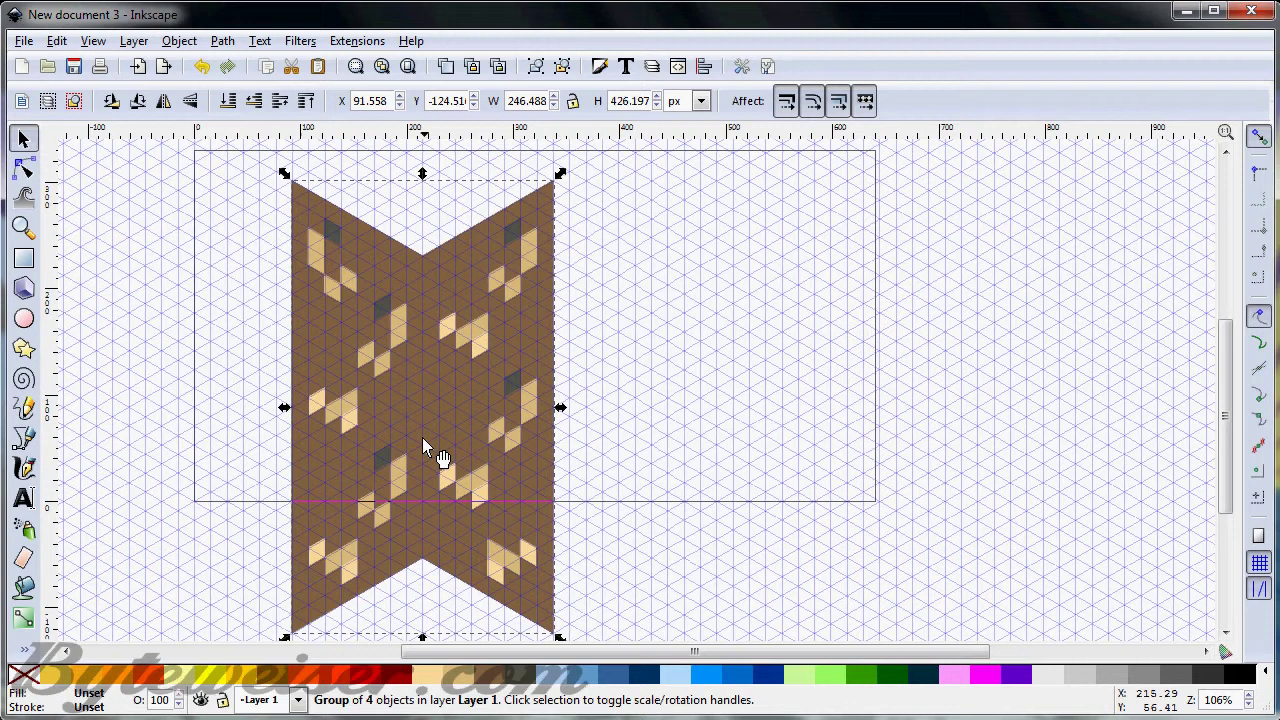
drag(422, 438, 705, 448)
click(825, 357)
scroll(908, 434, up, 3)
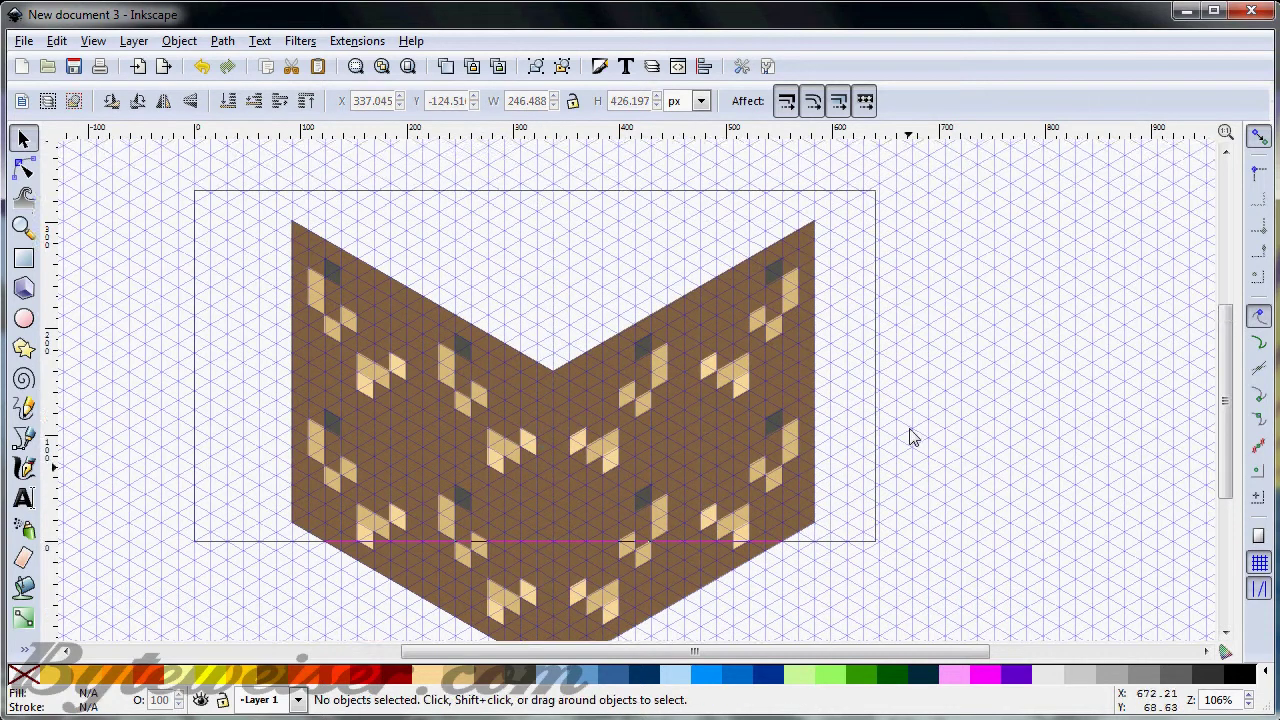
- Draw a small diamond outline with the Bezier tool and place it on the top face
click(23, 437)
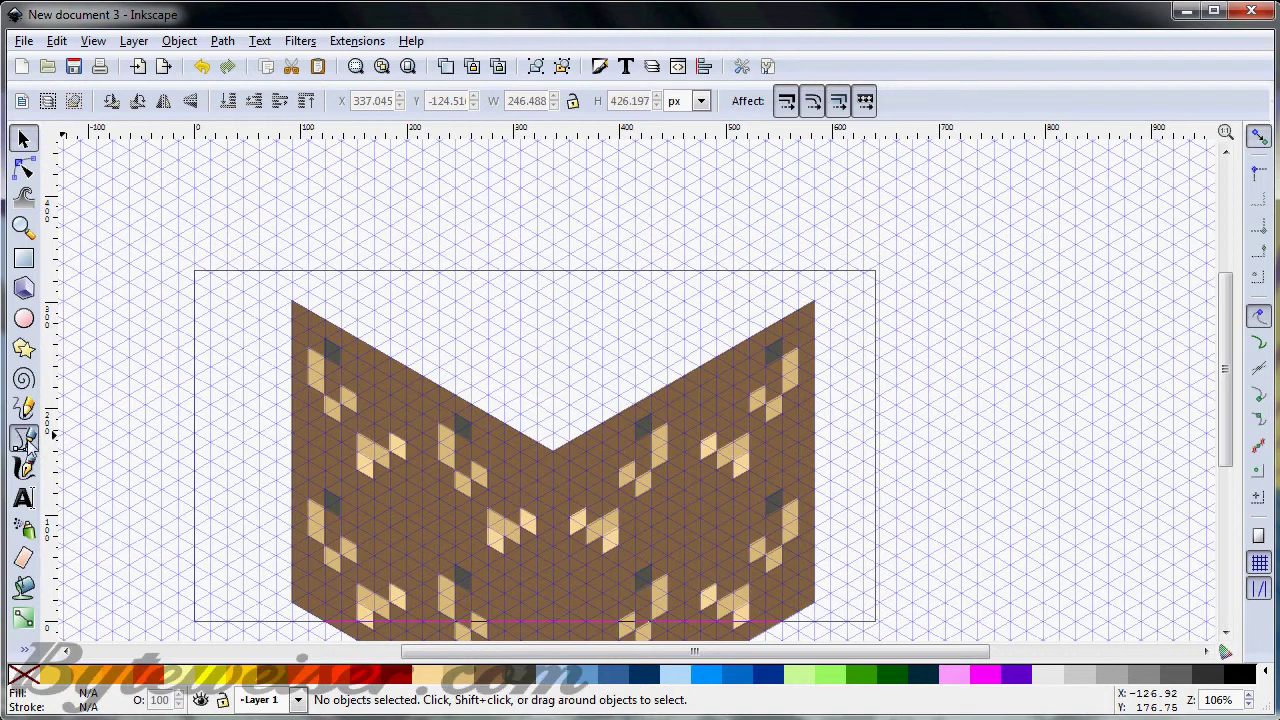
click(294, 301)
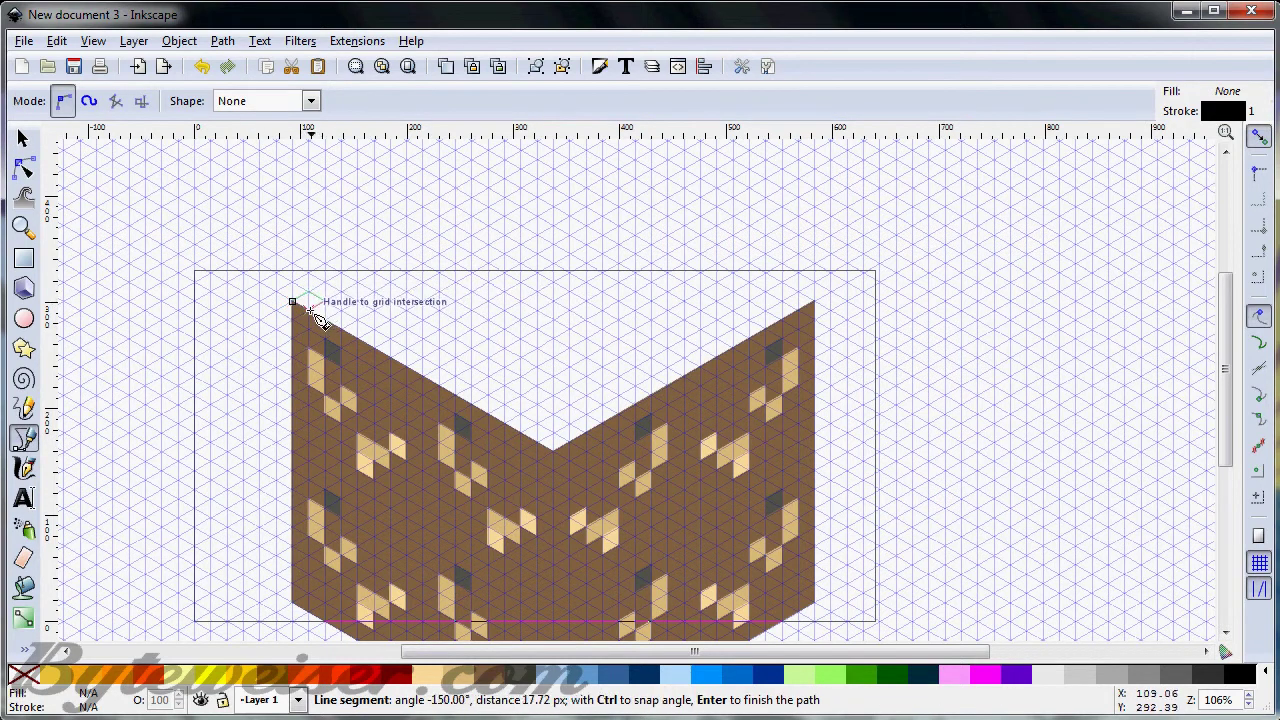
click(293, 301)
click(23, 138)
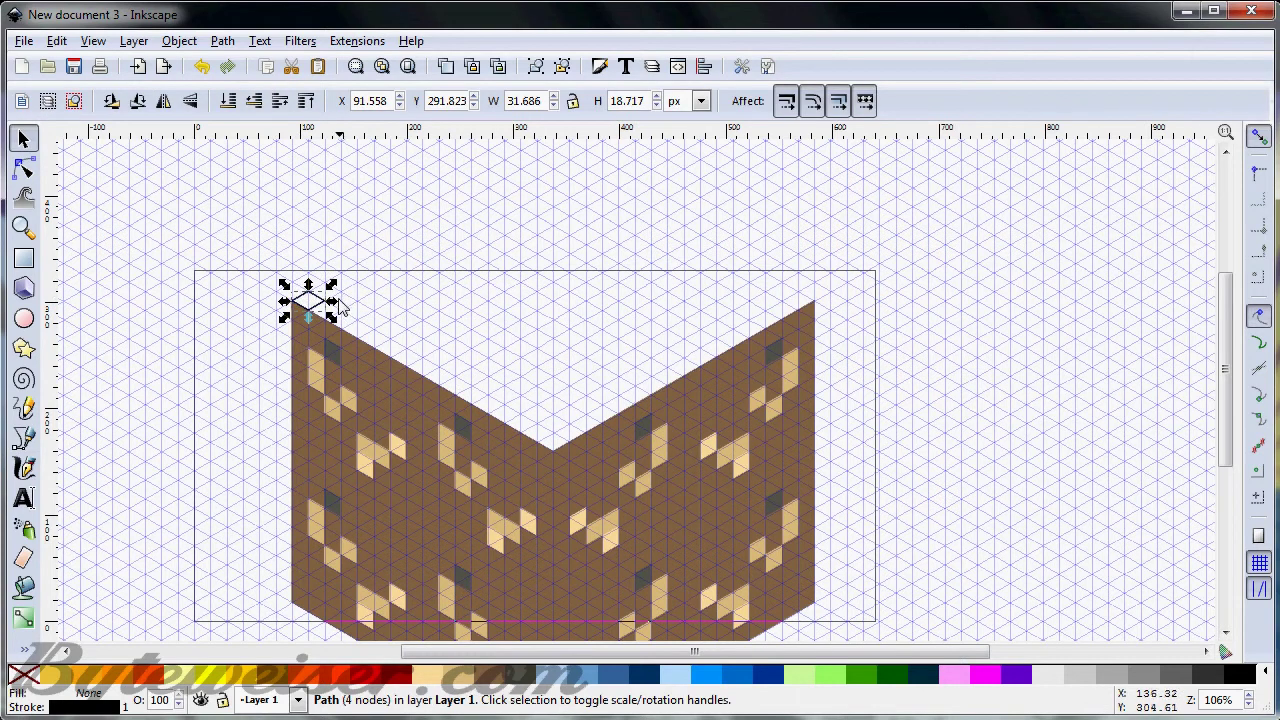
drag(329, 298, 377, 272)
- Duplicate the row of diamonds into a 32-cell grid covering the dirt block's top face
drag(271, 233, 428, 265)
drag(222, 176, 487, 345)
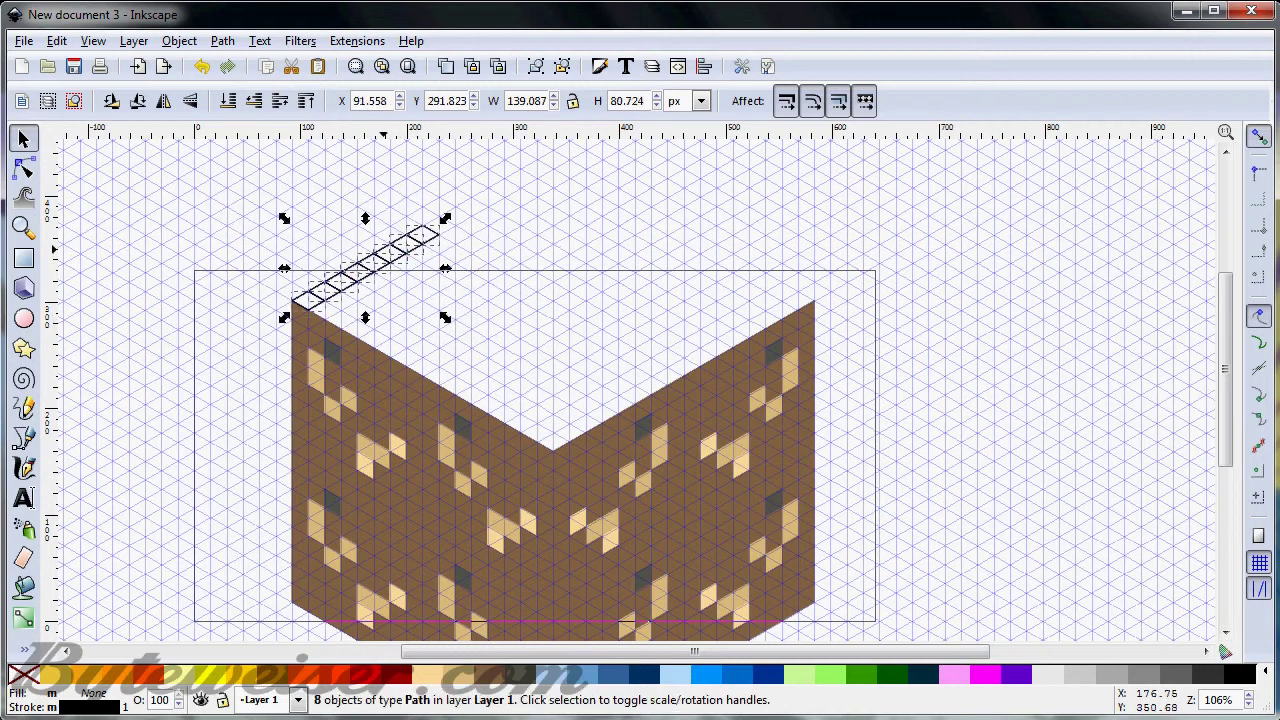
drag(225, 168, 476, 357)
key(ctrl+d)
drag(434, 286, 467, 305)
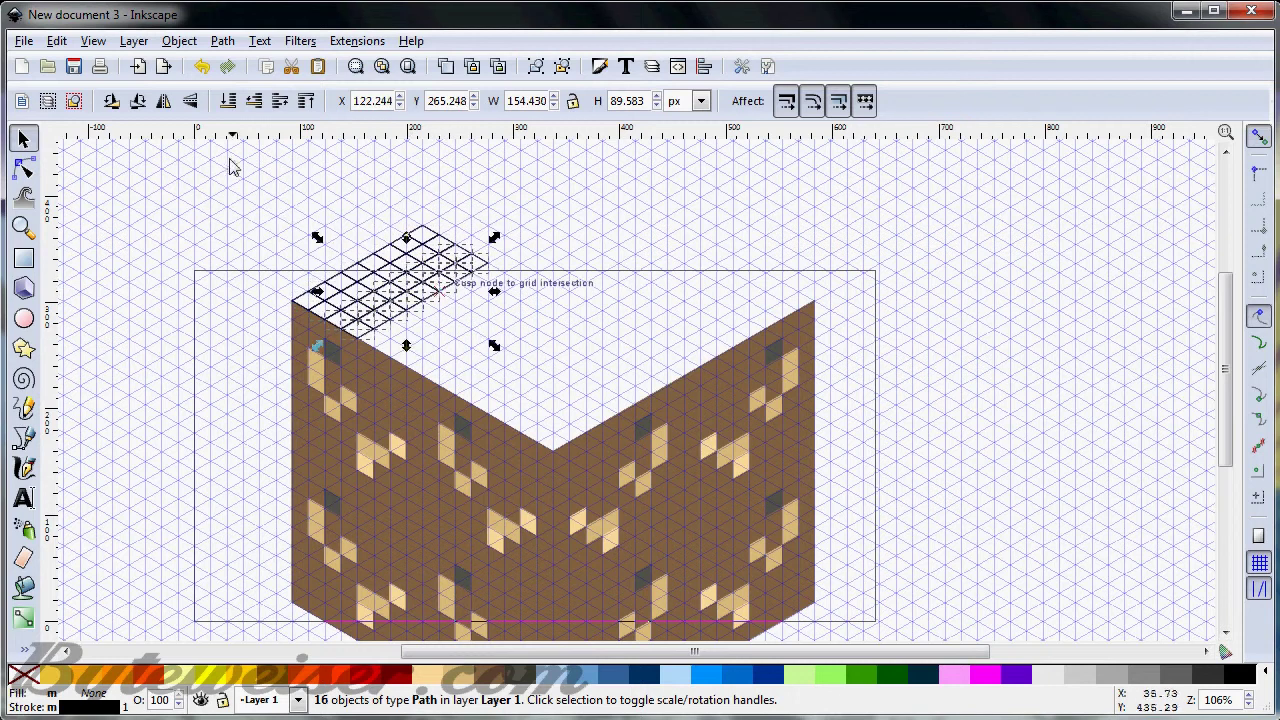
drag(225, 168, 491, 349)
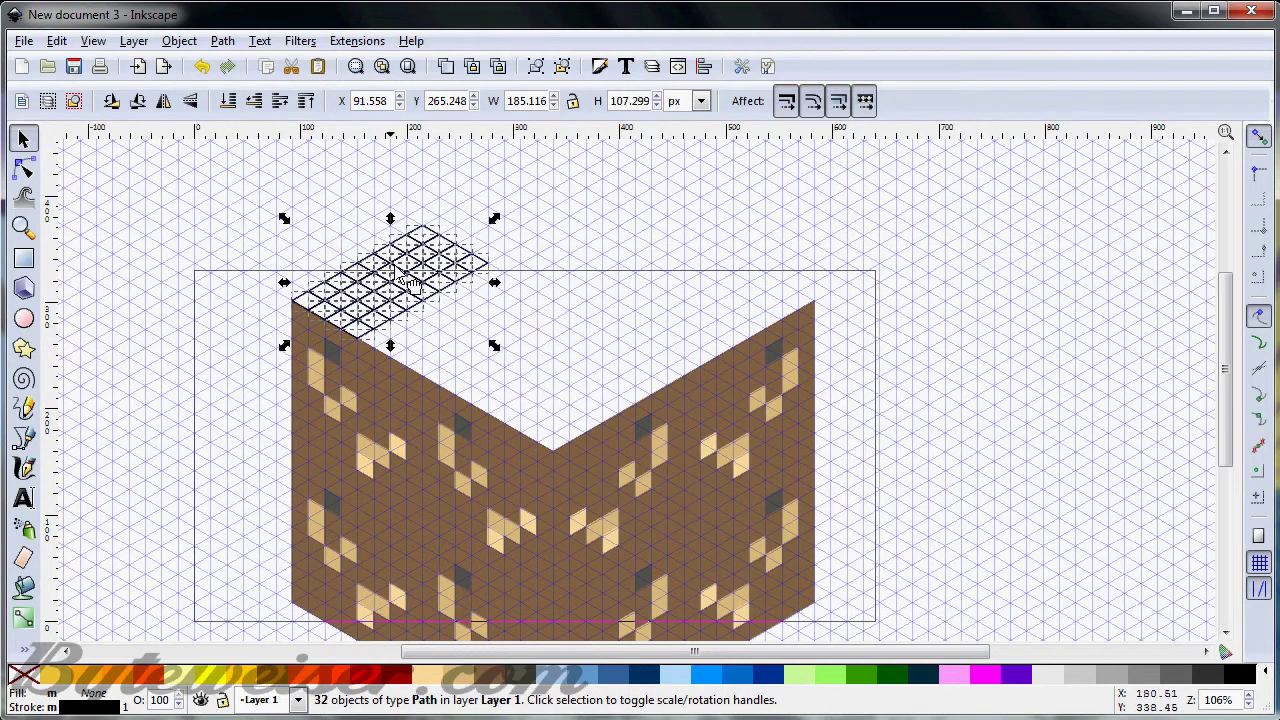
drag(410, 275, 470, 313)
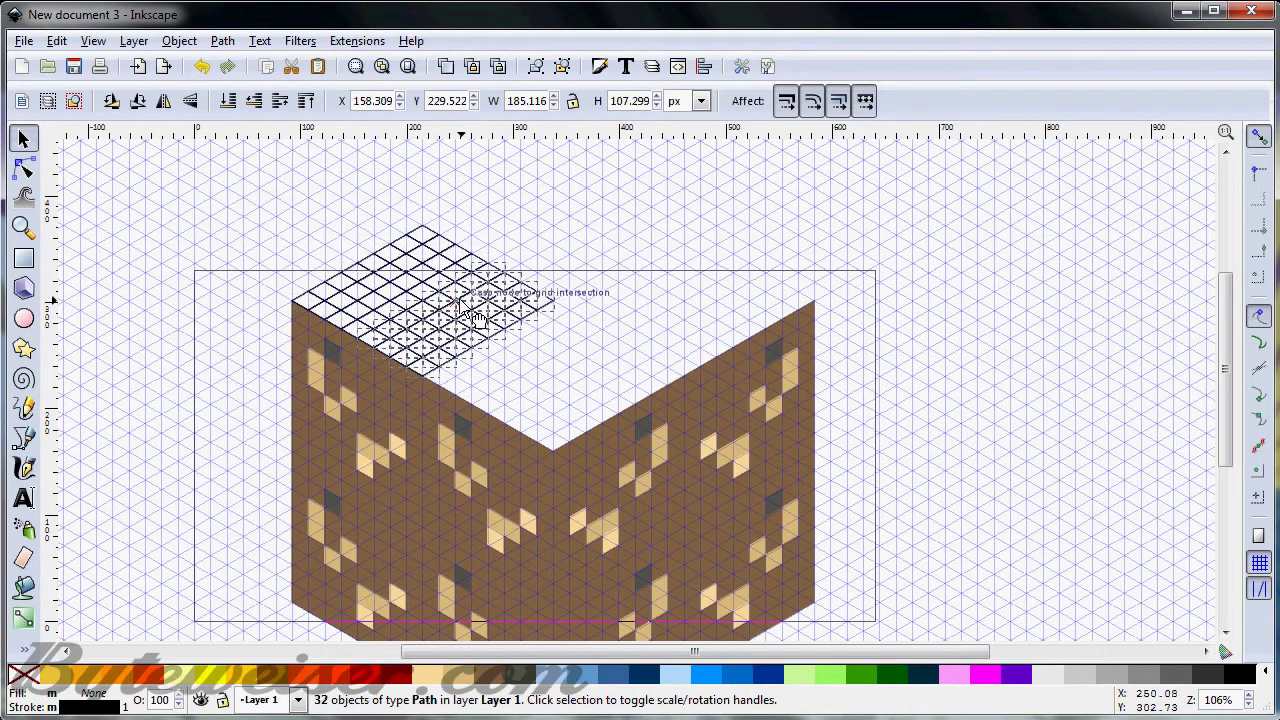
- Move a misplaced diamond cell into the missing spot, then select the whole dirt block
click(582, 212)
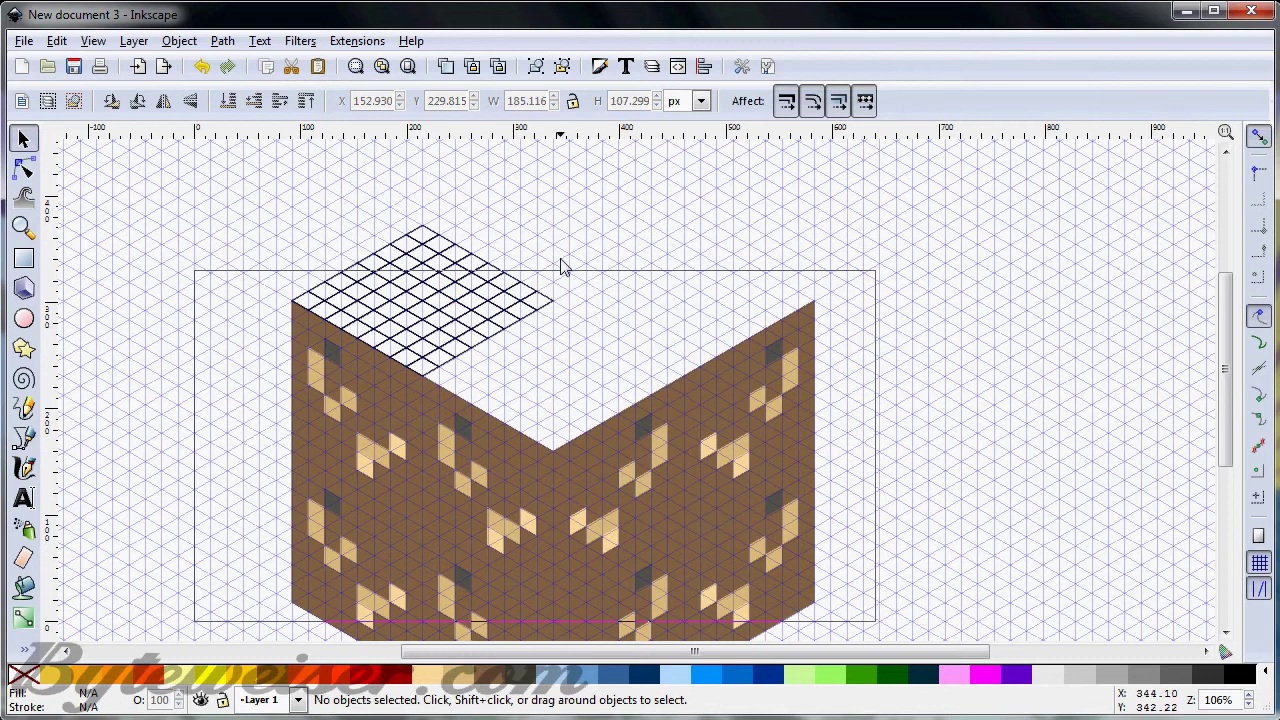
click(422, 300)
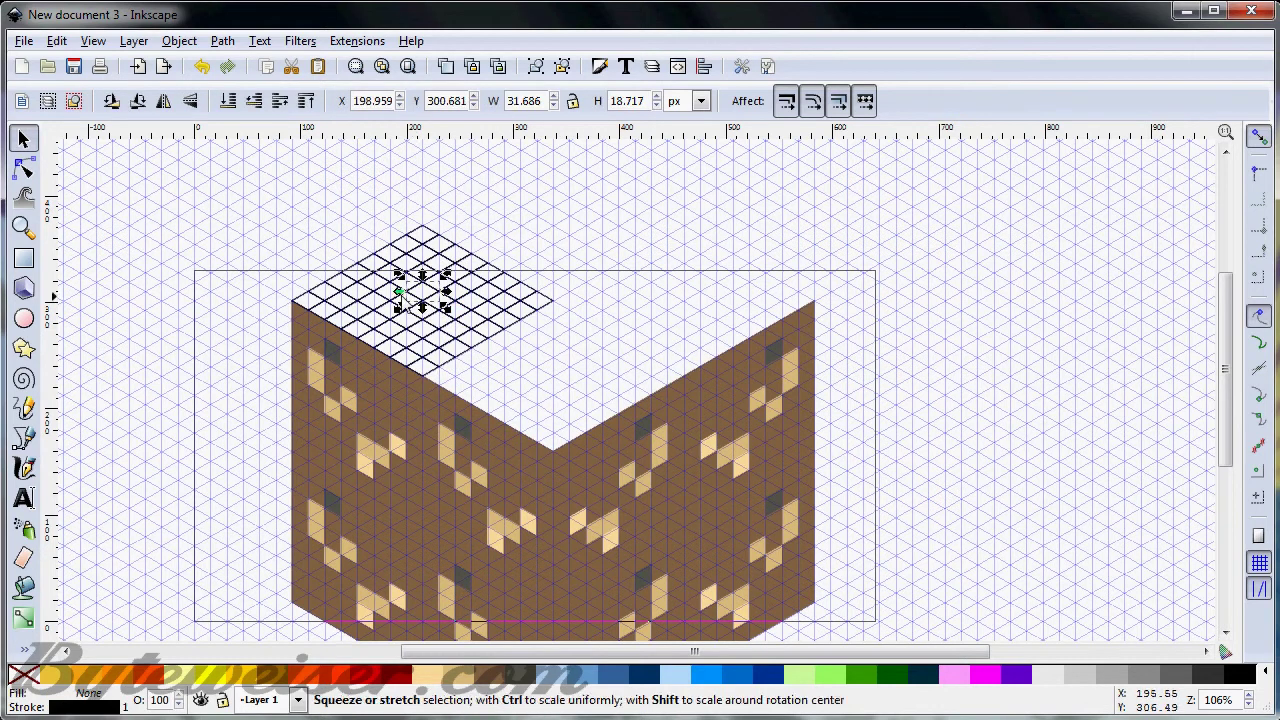
drag(370, 313, 340, 332)
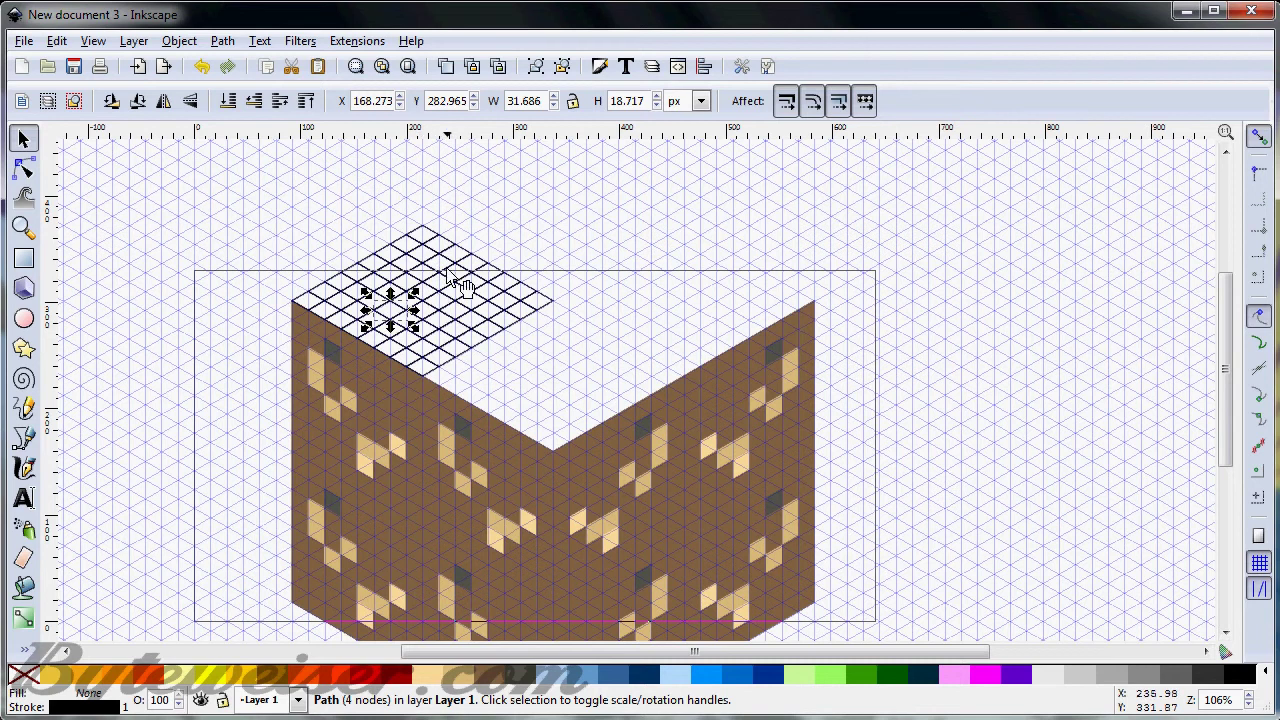
drag(222, 194, 914, 557)
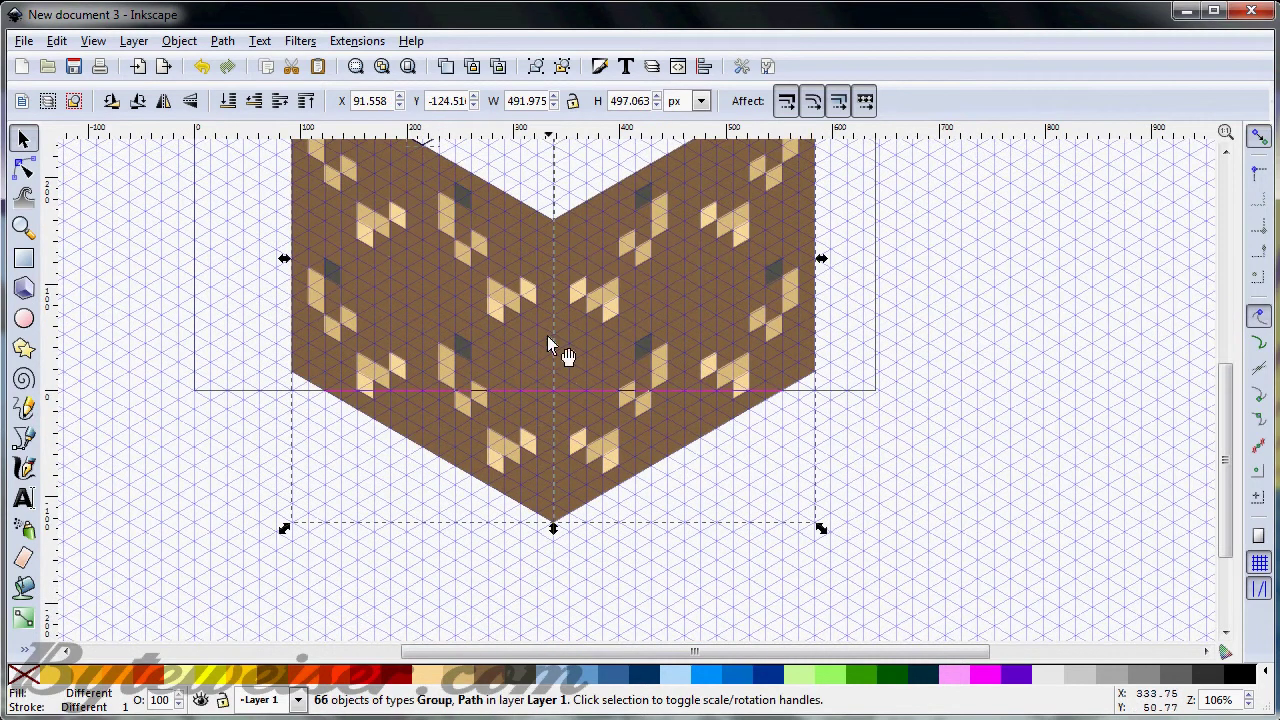
- Move the dirt block to the right and shift the blue cube slightly right and up
drag(560, 349, 1084, 280)
drag(665, 657, 380, 655)
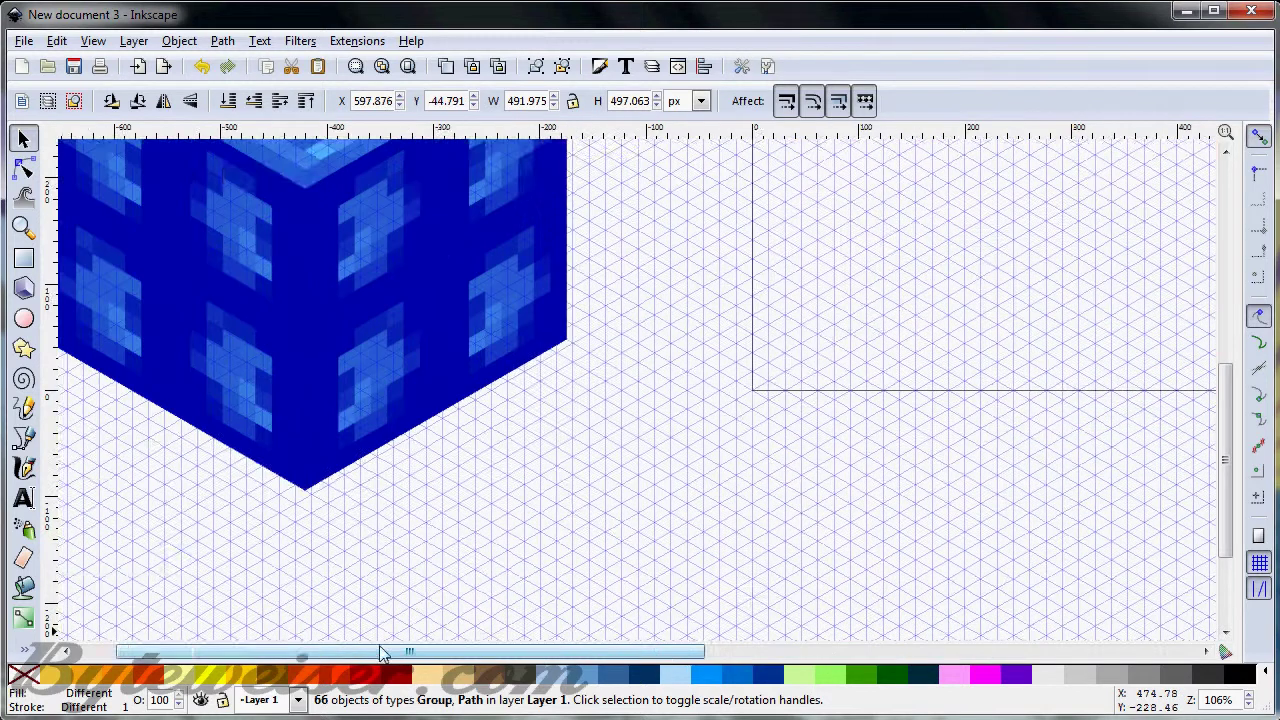
scroll(380, 590, up, 3)
drag(362, 378, 901, 364)
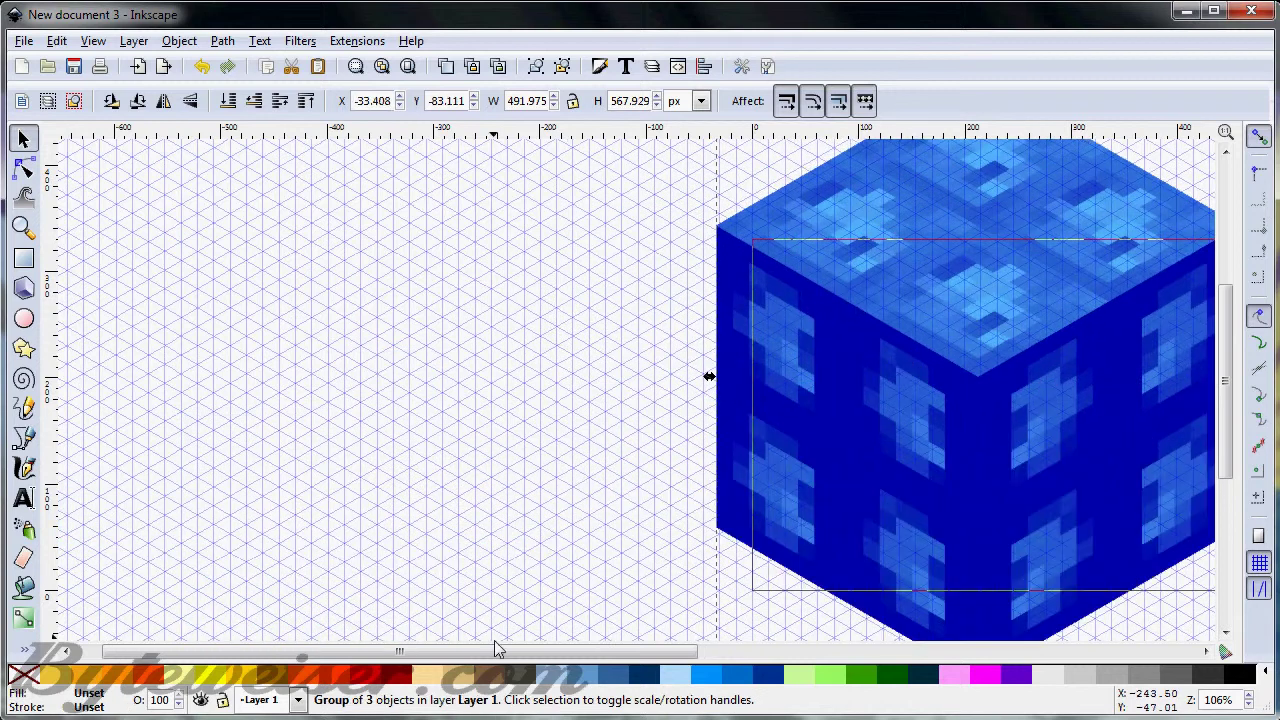
drag(513, 651, 749, 651)
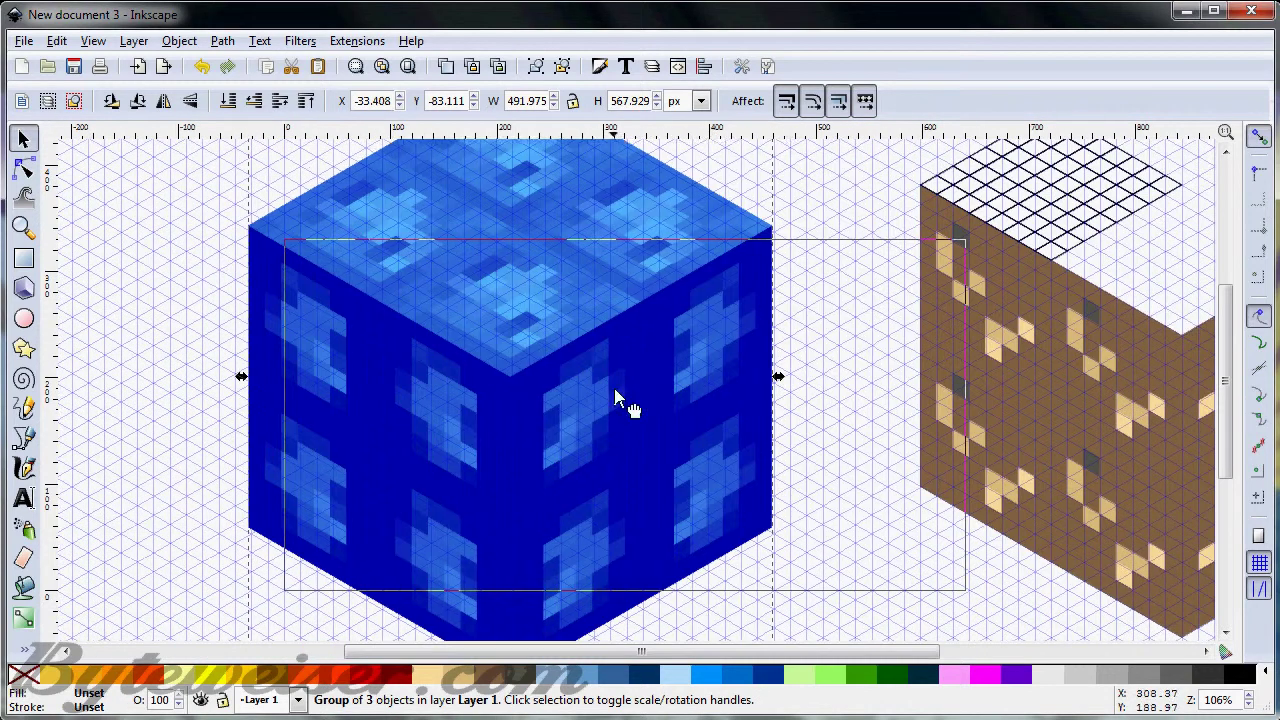
drag(620, 403, 697, 380)
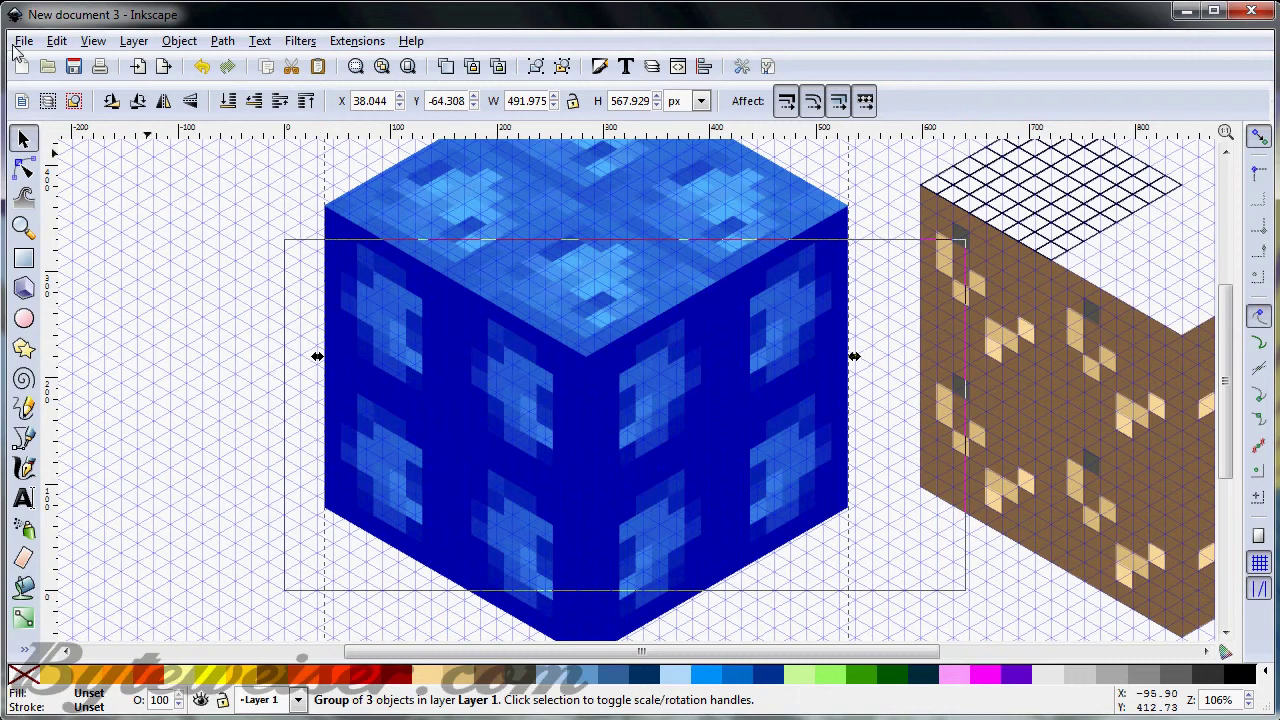
- In Document Properties, turn off 'Border on top of drawing' on the Page tab
click(22, 41)
click(97, 347)
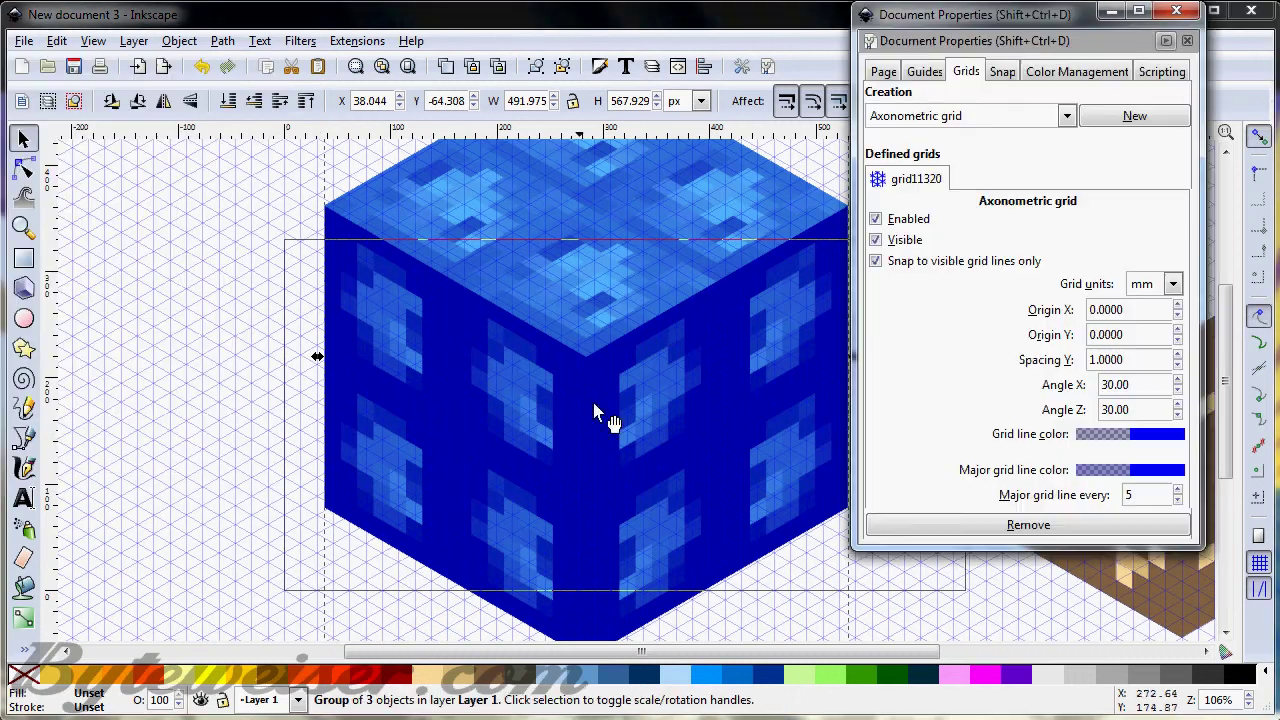
click(882, 74)
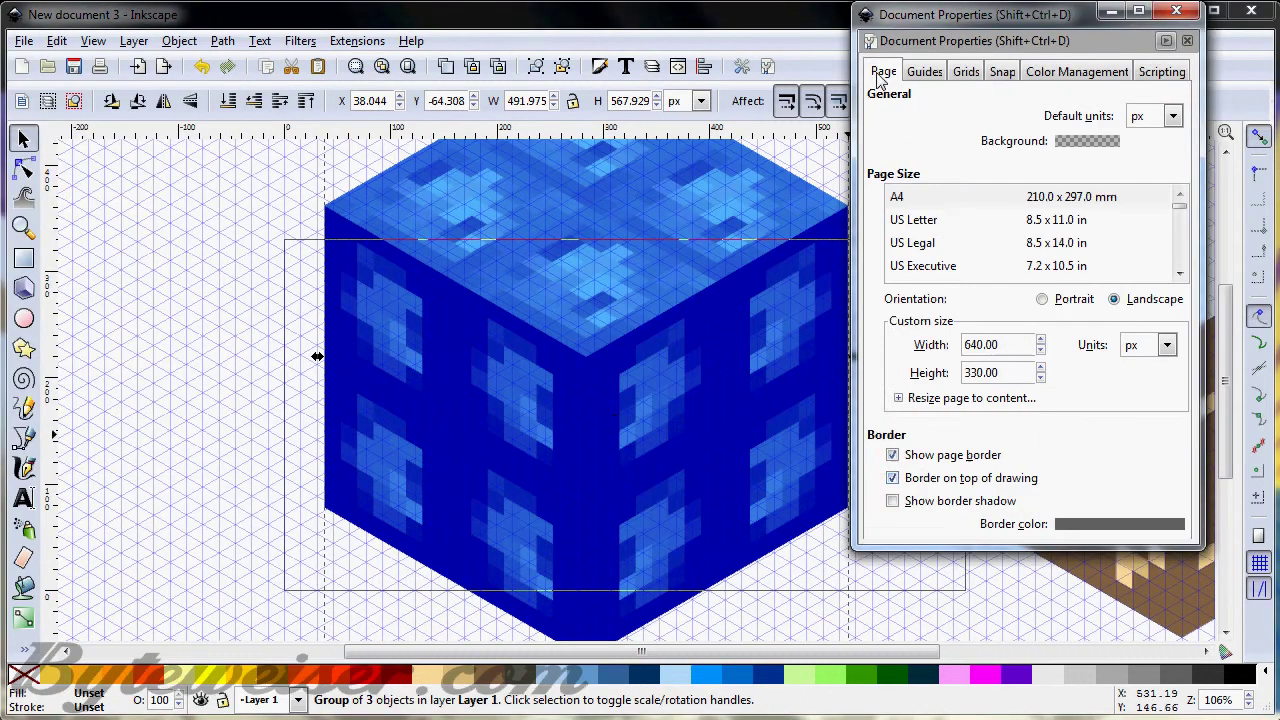
click(925, 482)
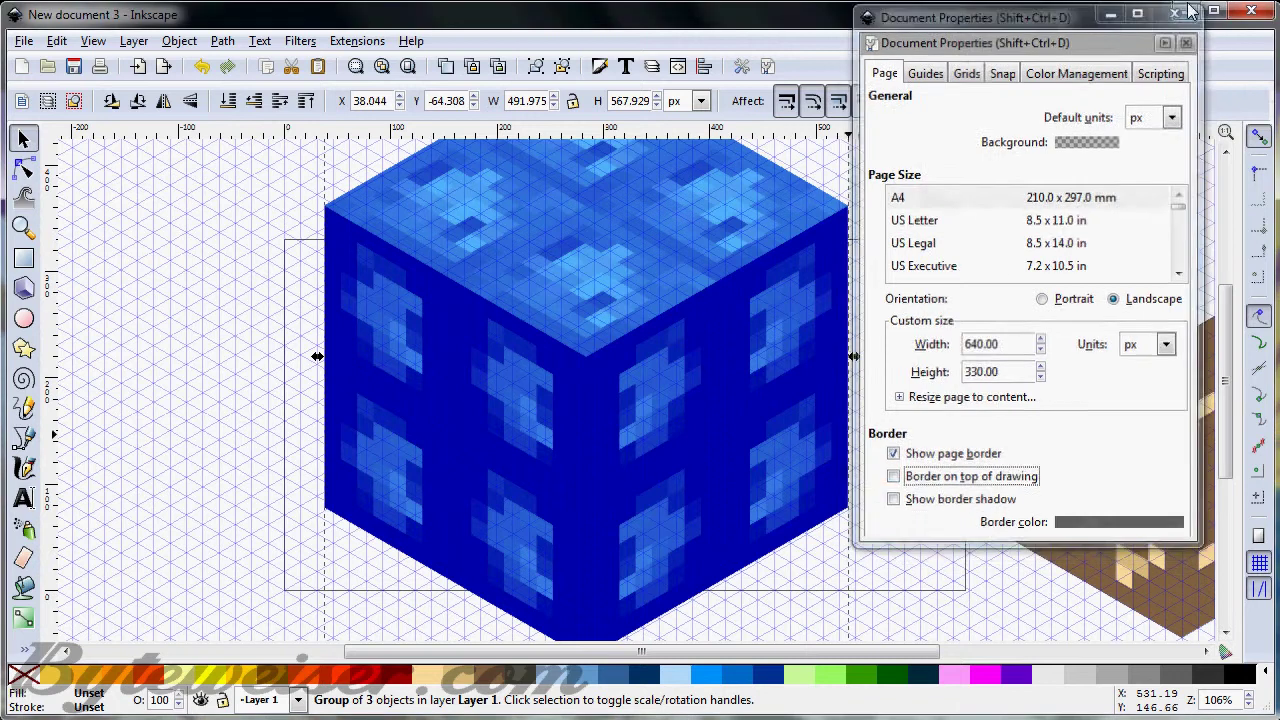
click(1187, 41)
scroll(1247, 706, down, 5)
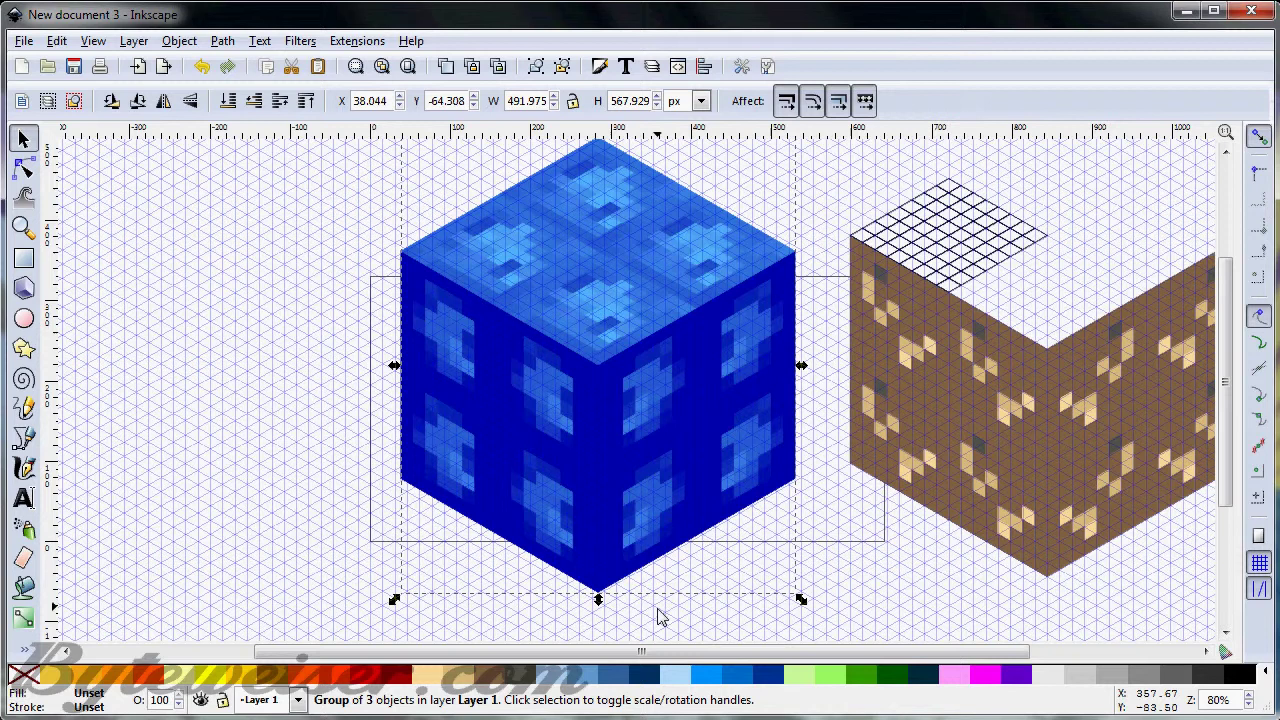
drag(641, 651, 719, 651)
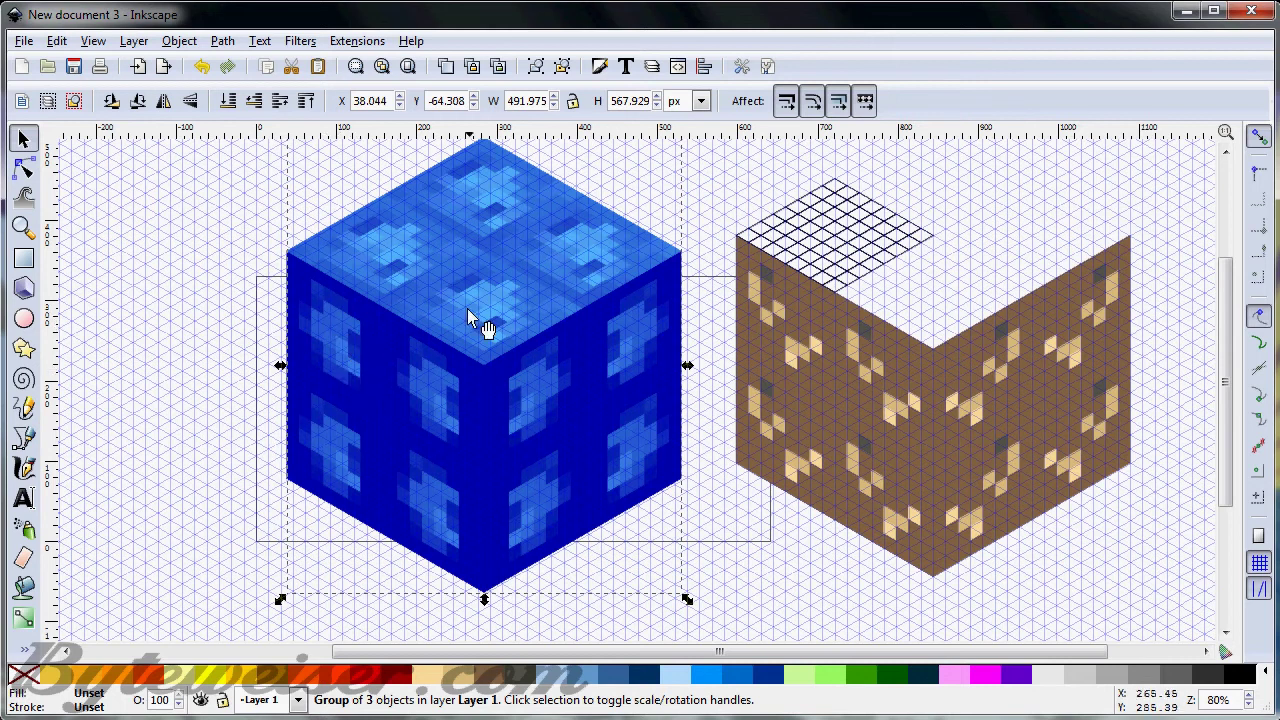
click(723, 506)
click(92, 41)
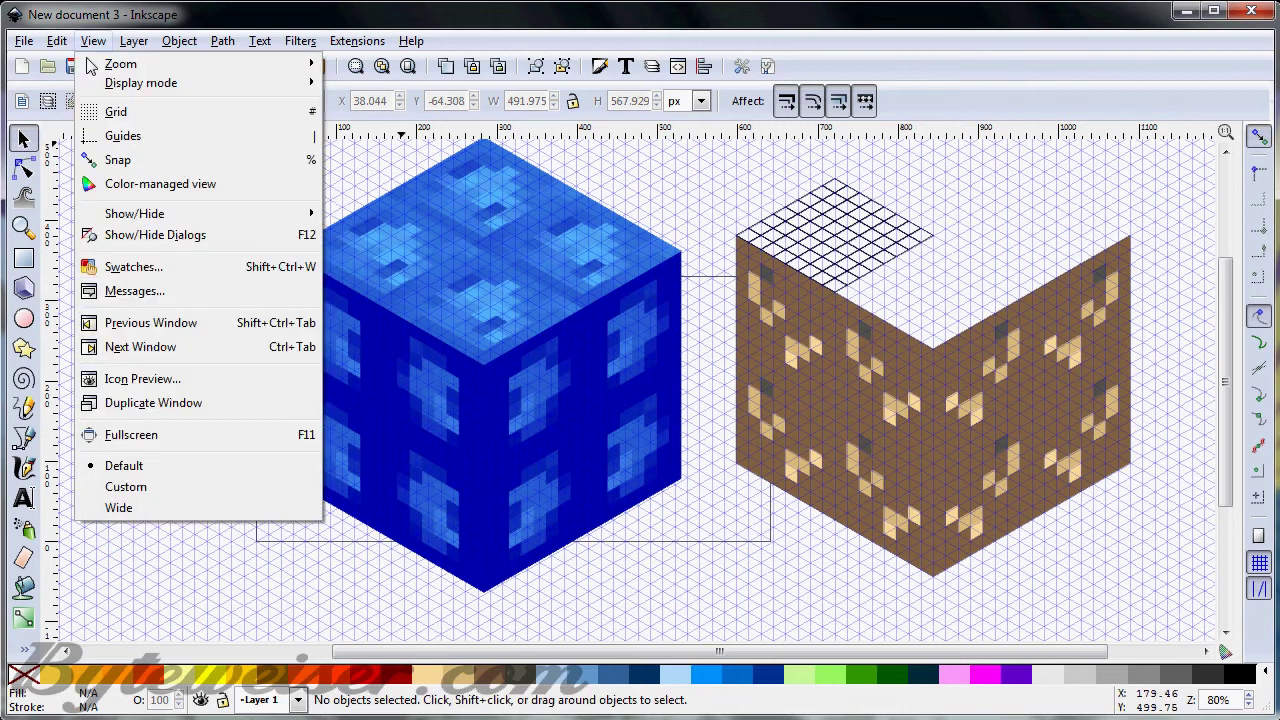
click(95, 118)
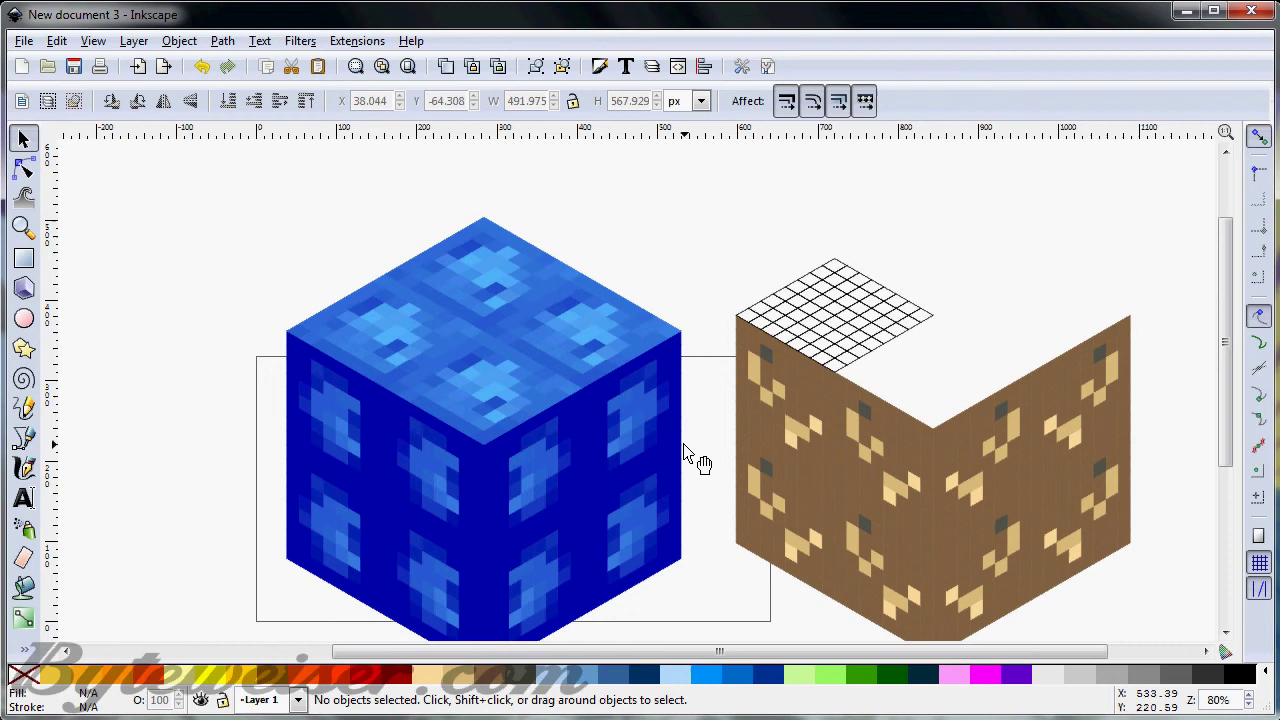
scroll(685, 452, down, 2)
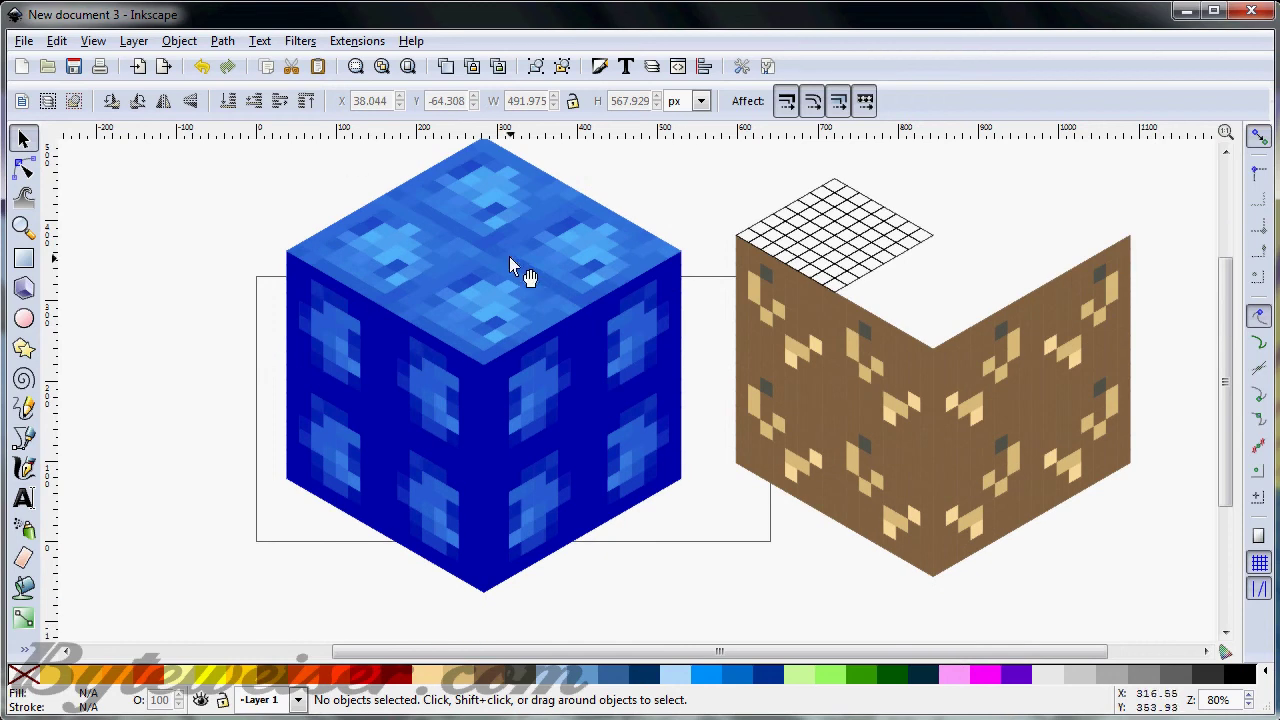
click(93, 41)
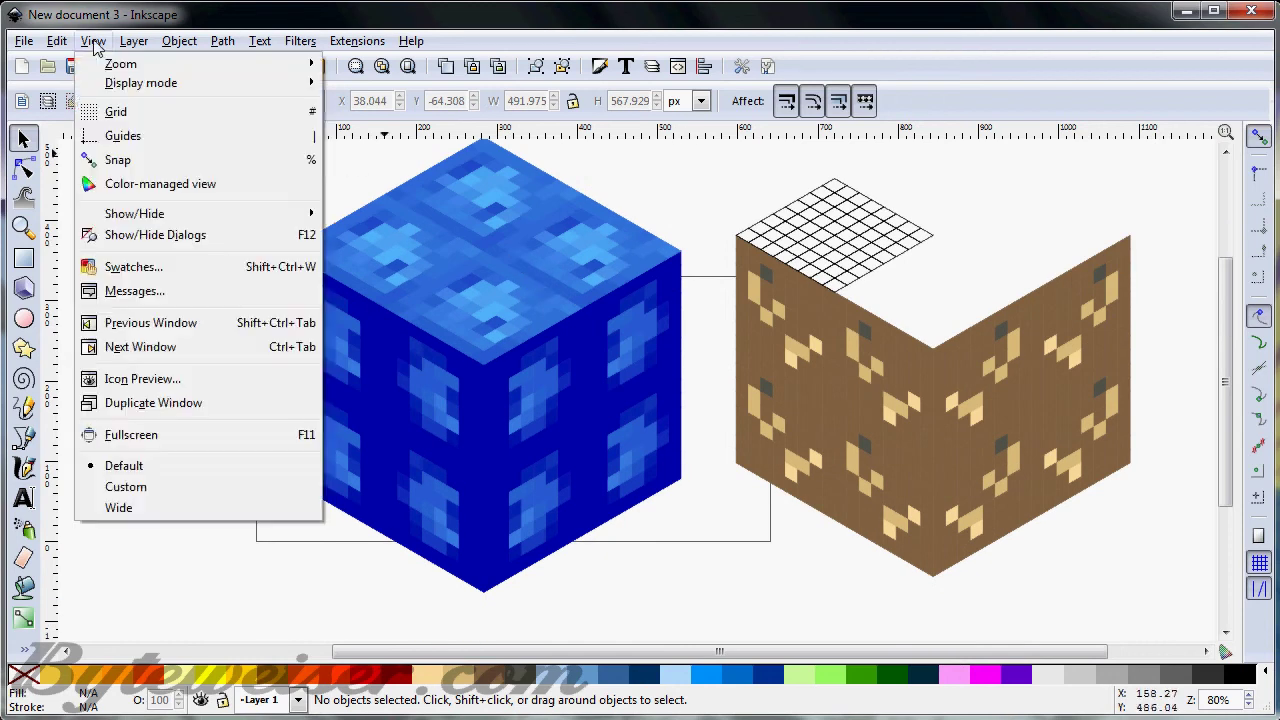
click(116, 111)
scroll(641, 366, up, 2)
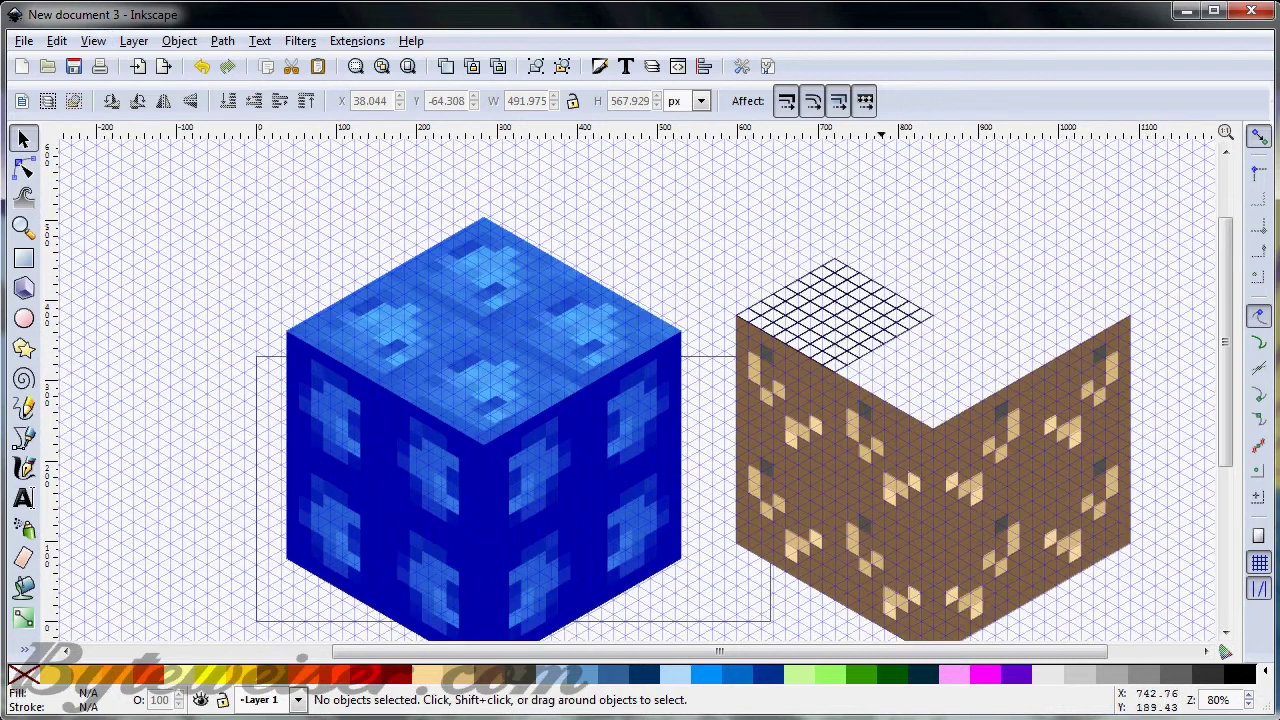
scroll(1250, 705, down, 6)
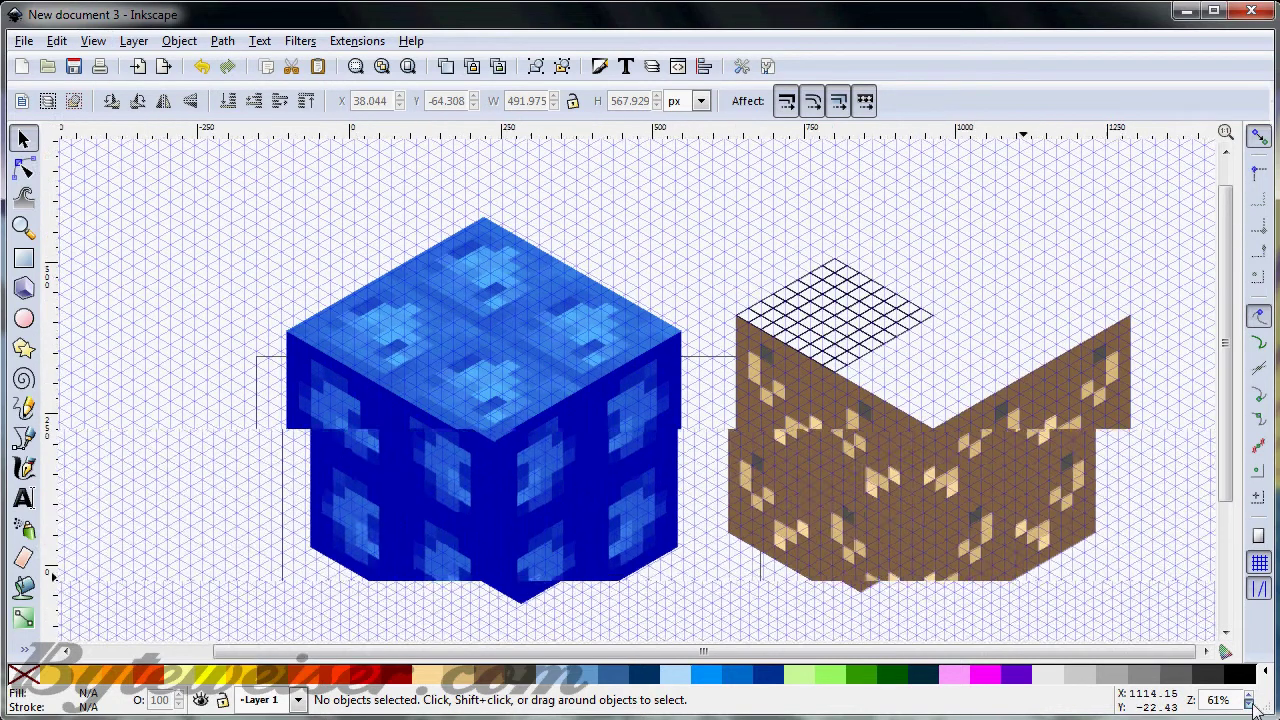
- Copy the blue cube upward and snap it onto the original at a grid intersection
click(593, 450)
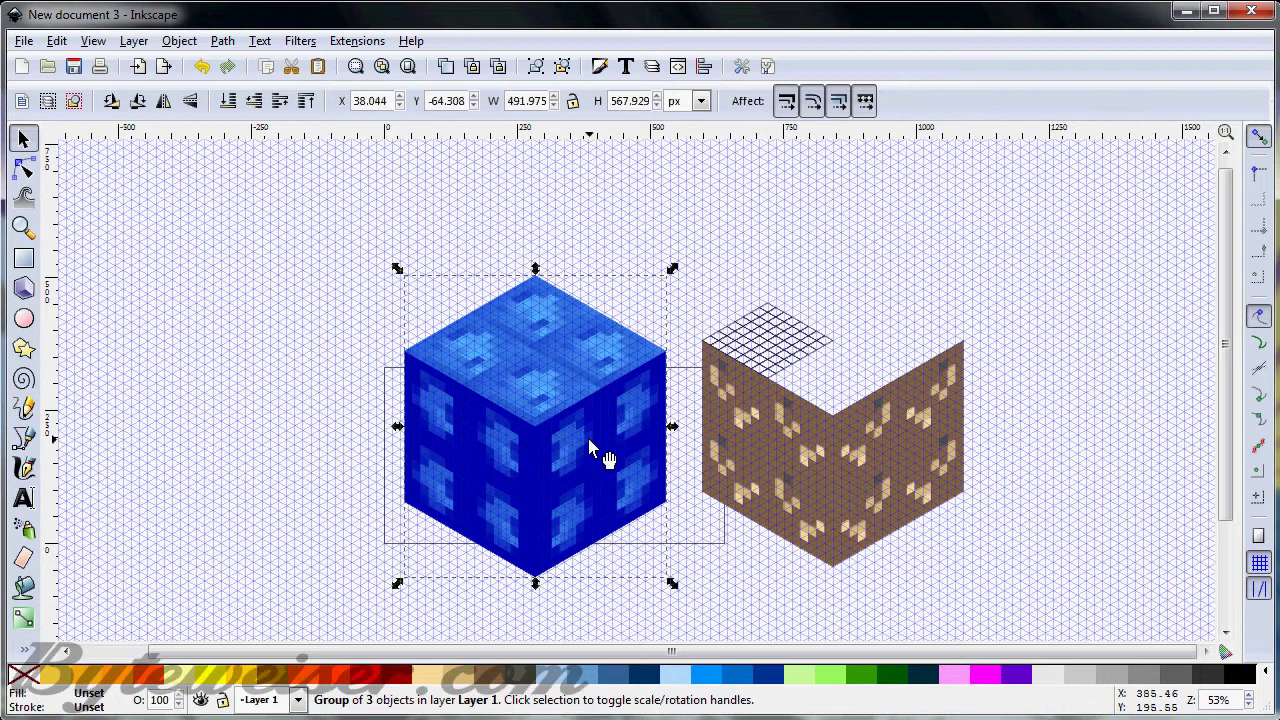
drag(590, 445, 497, 348)
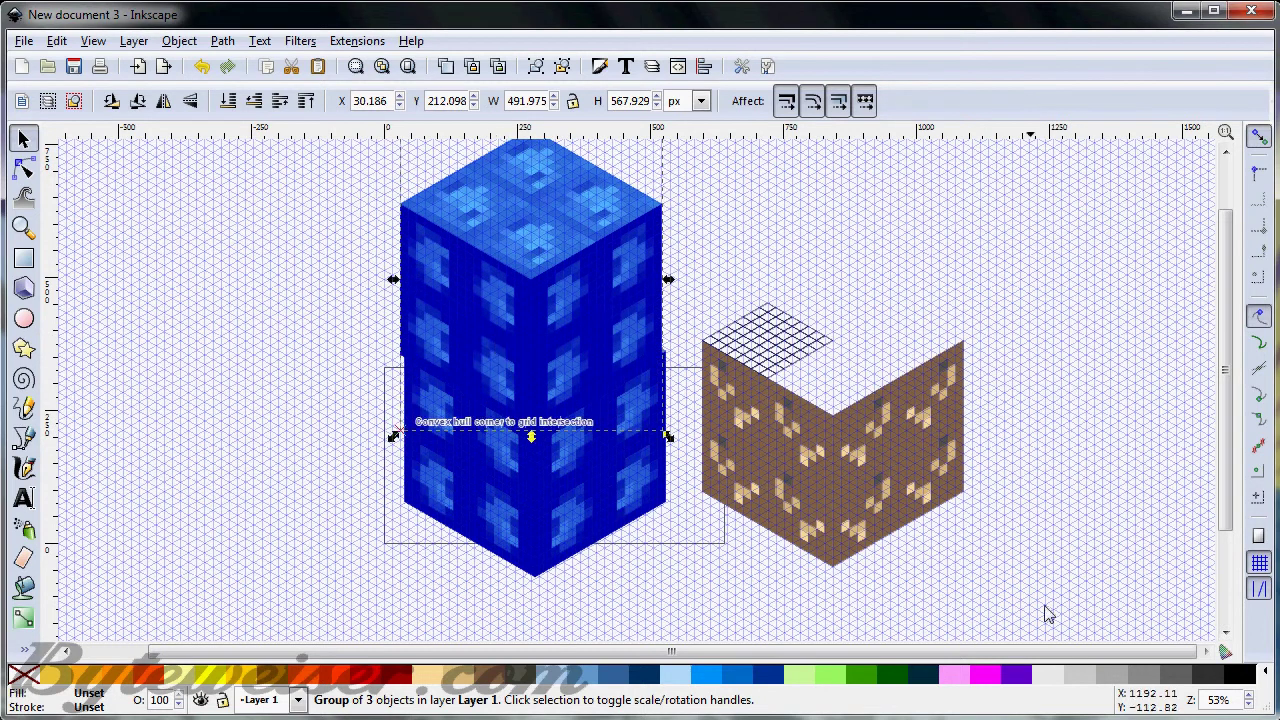
click(1249, 696)
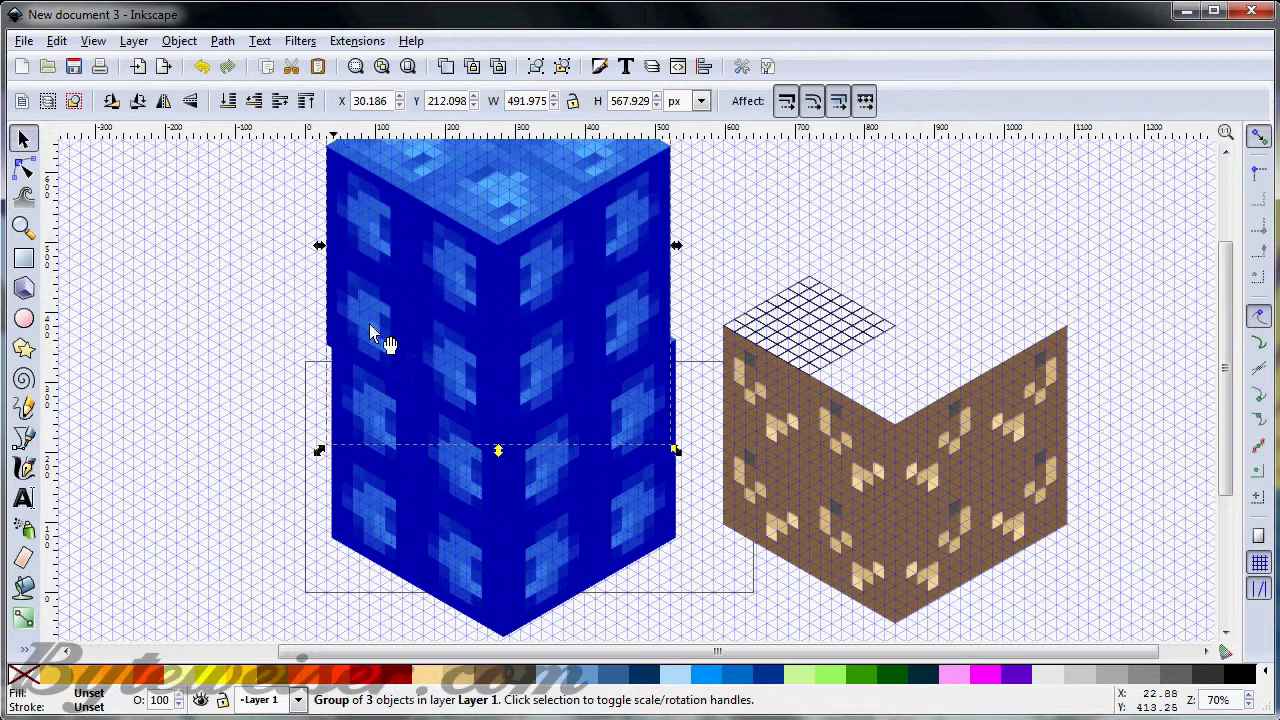
scroll(360, 335, up, 4)
drag(333, 308, 341, 307)
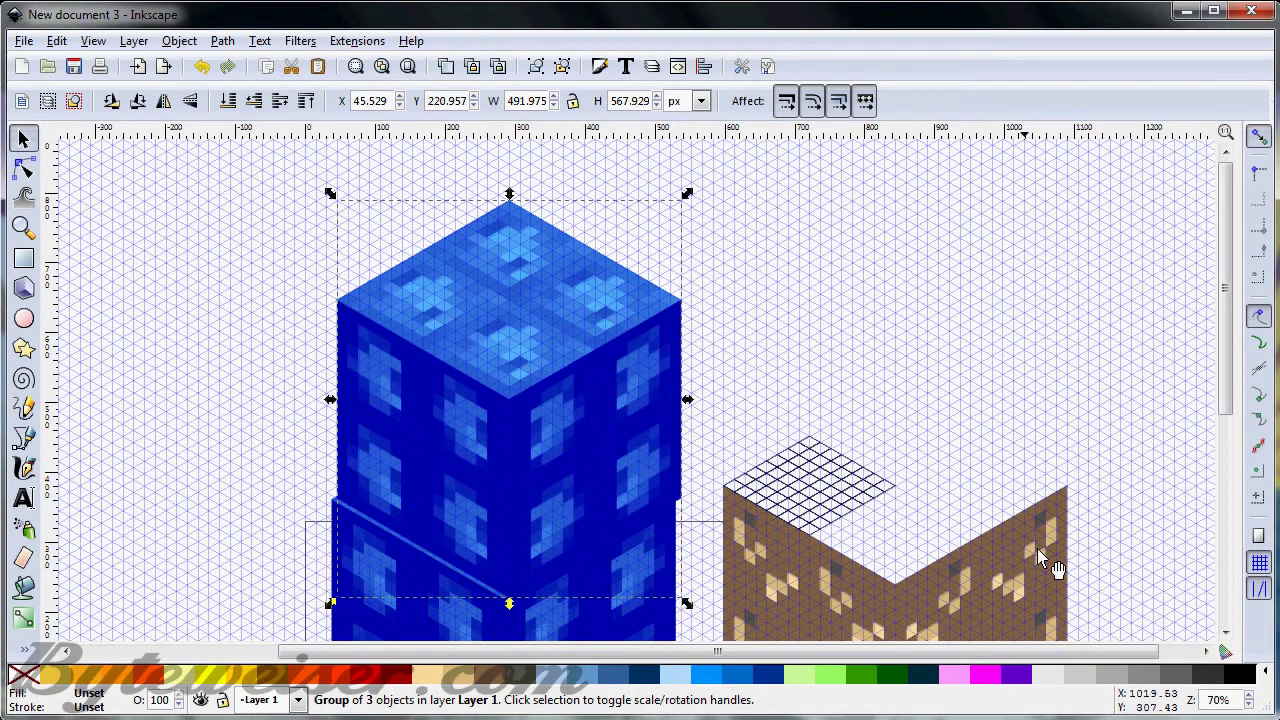
click(1249, 707)
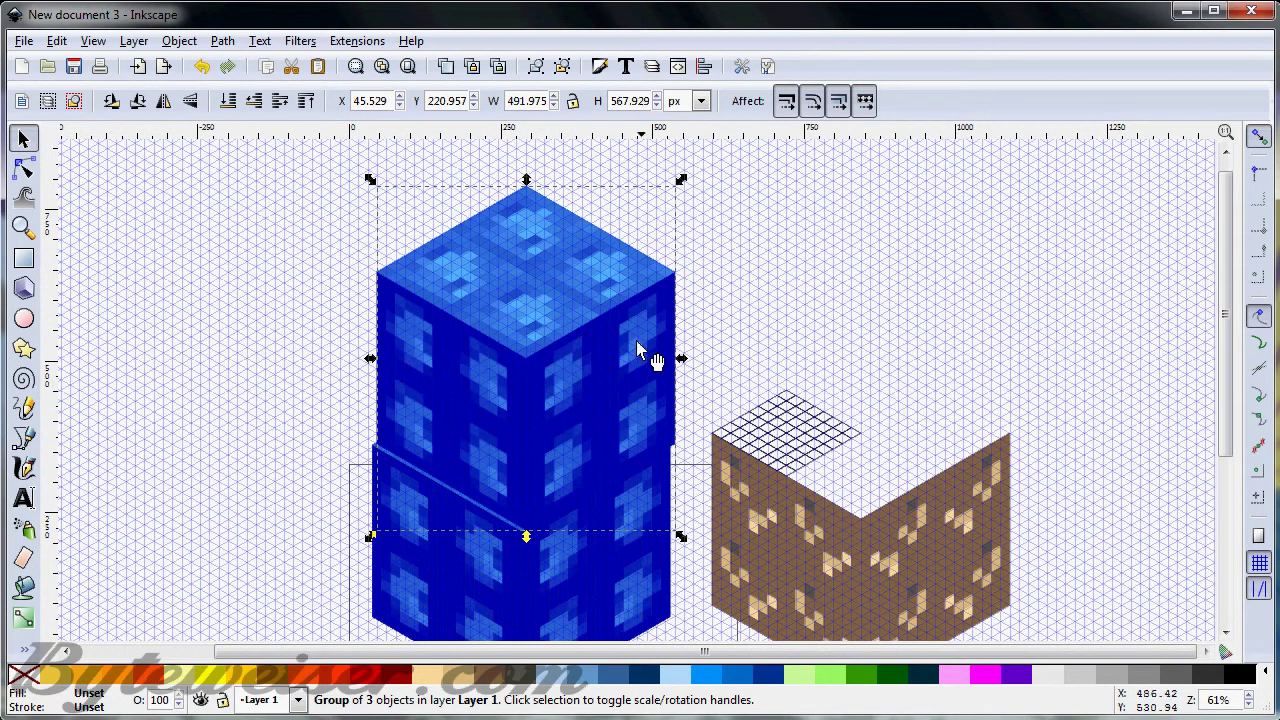
drag(608, 352, 608, 350)
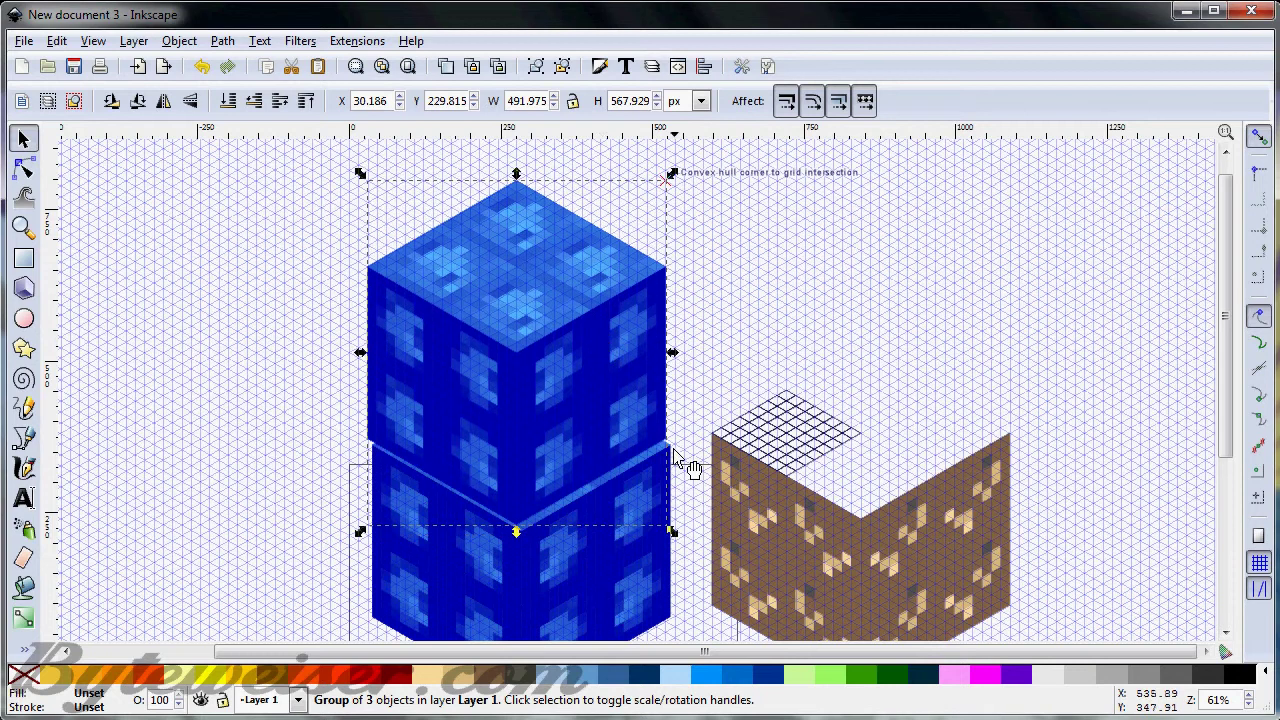
mouse_move(680, 453)
mouse_down()
mouse_move(692, 458)
mouse_move(684, 449)
mouse_up()
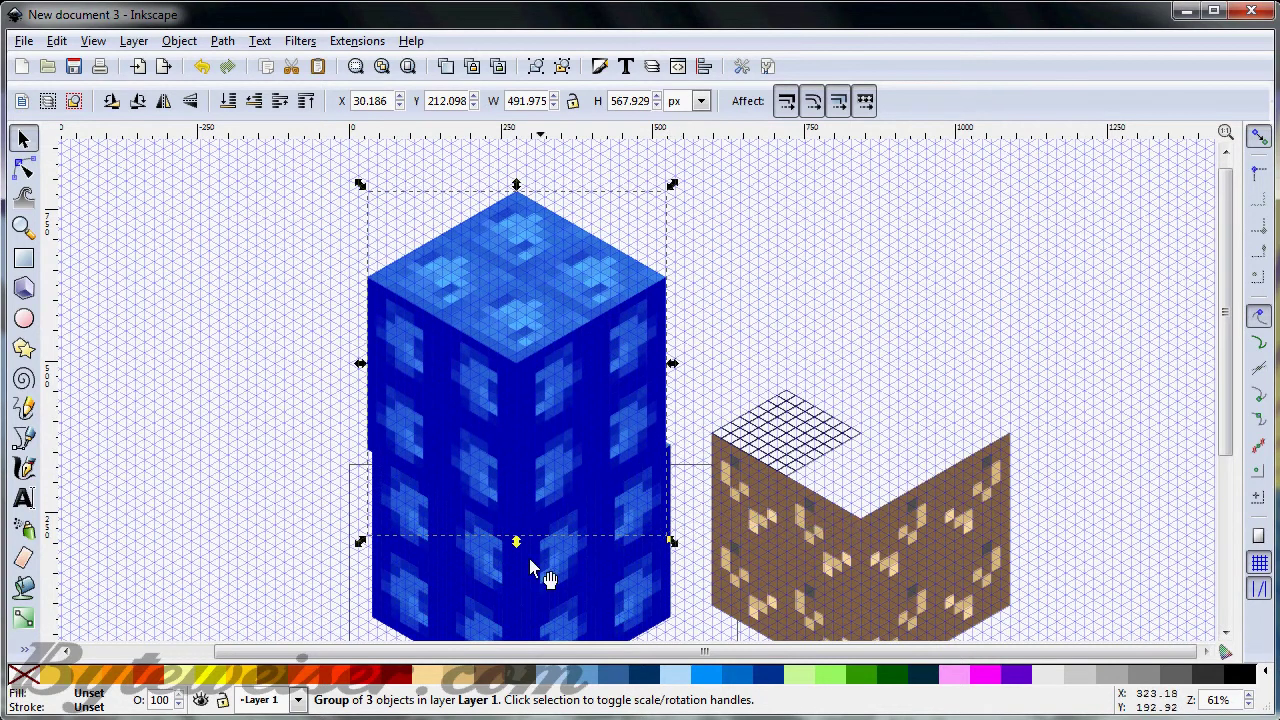
- Snap the lower cube into line with the top cube, then select the upper cube
scroll(518, 548, down, 2)
click(489, 540)
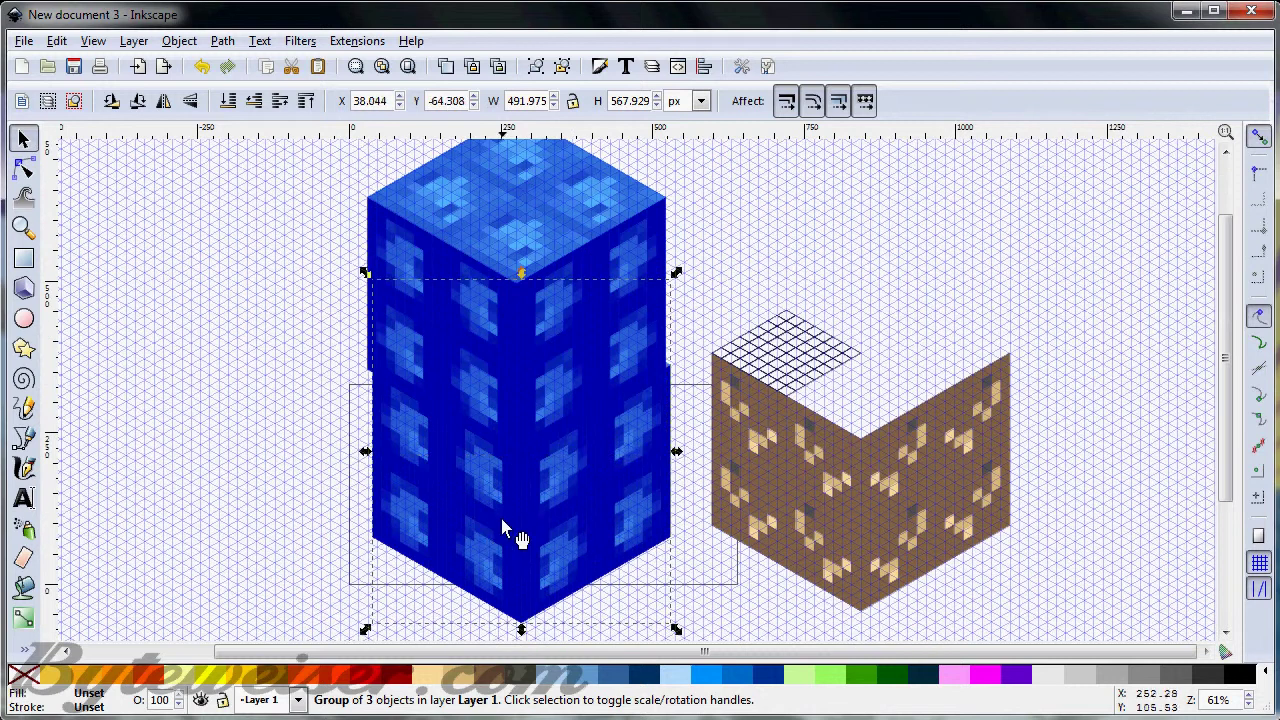
drag(501, 522, 497, 530)
click(750, 303)
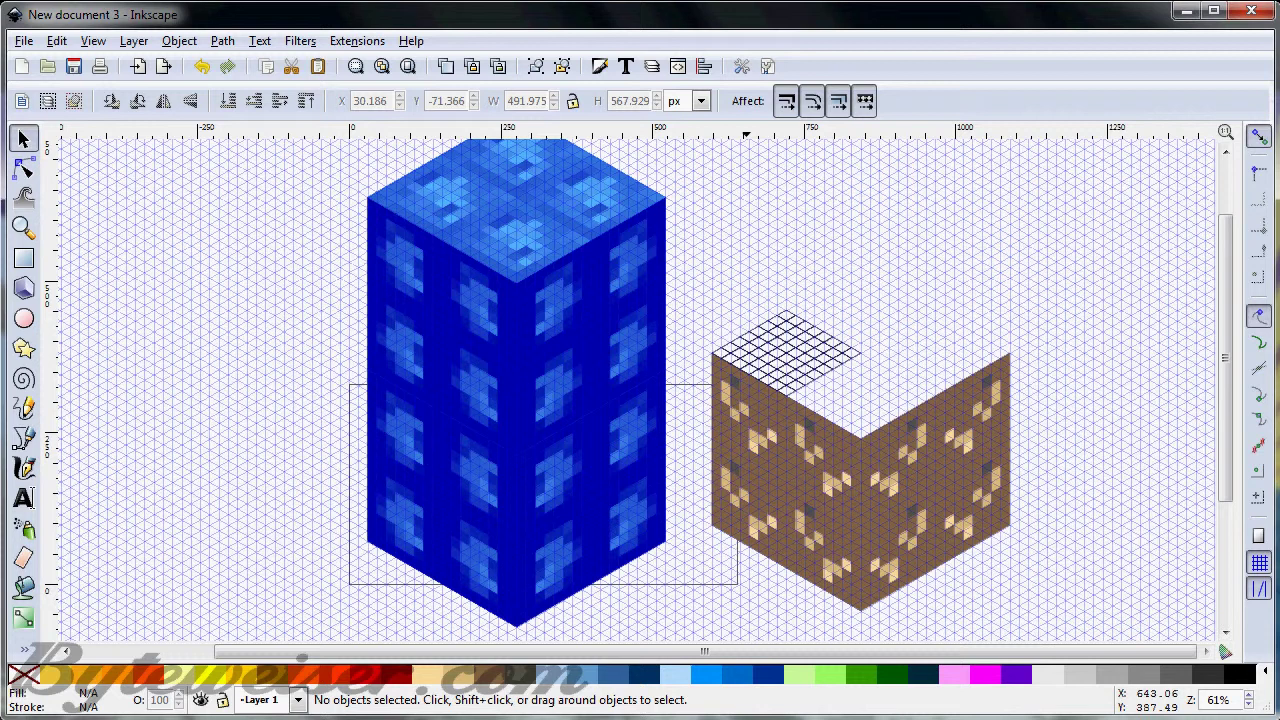
scroll(1236, 702, down, 4)
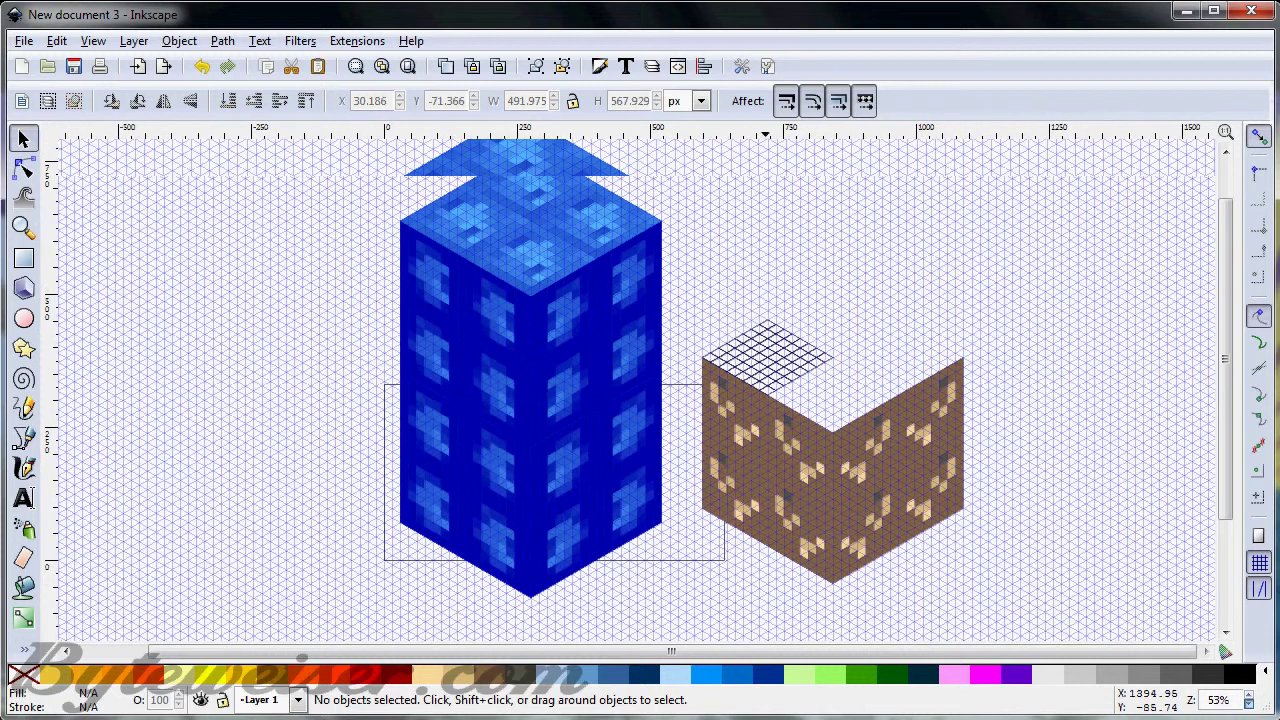
click(571, 258)
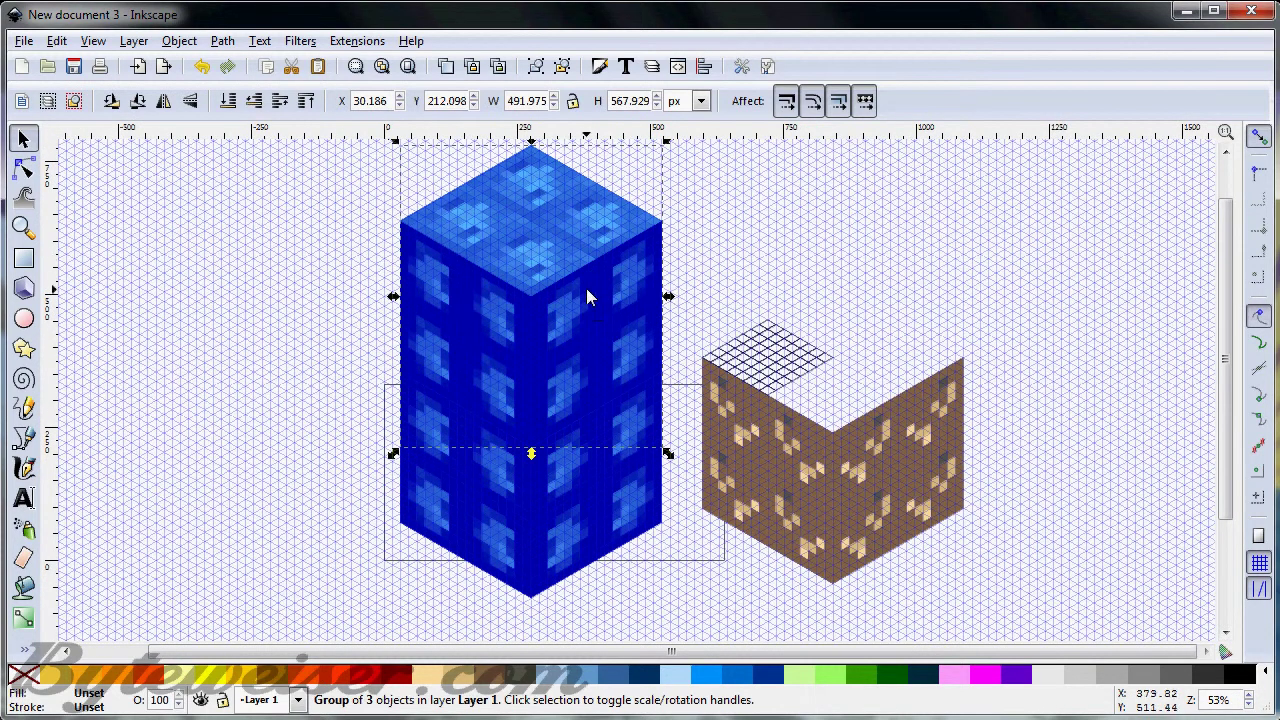
- Move a cube down-left, drop a grid-snapped copy at its lower right, and zoom out
drag(578, 297, 450, 523)
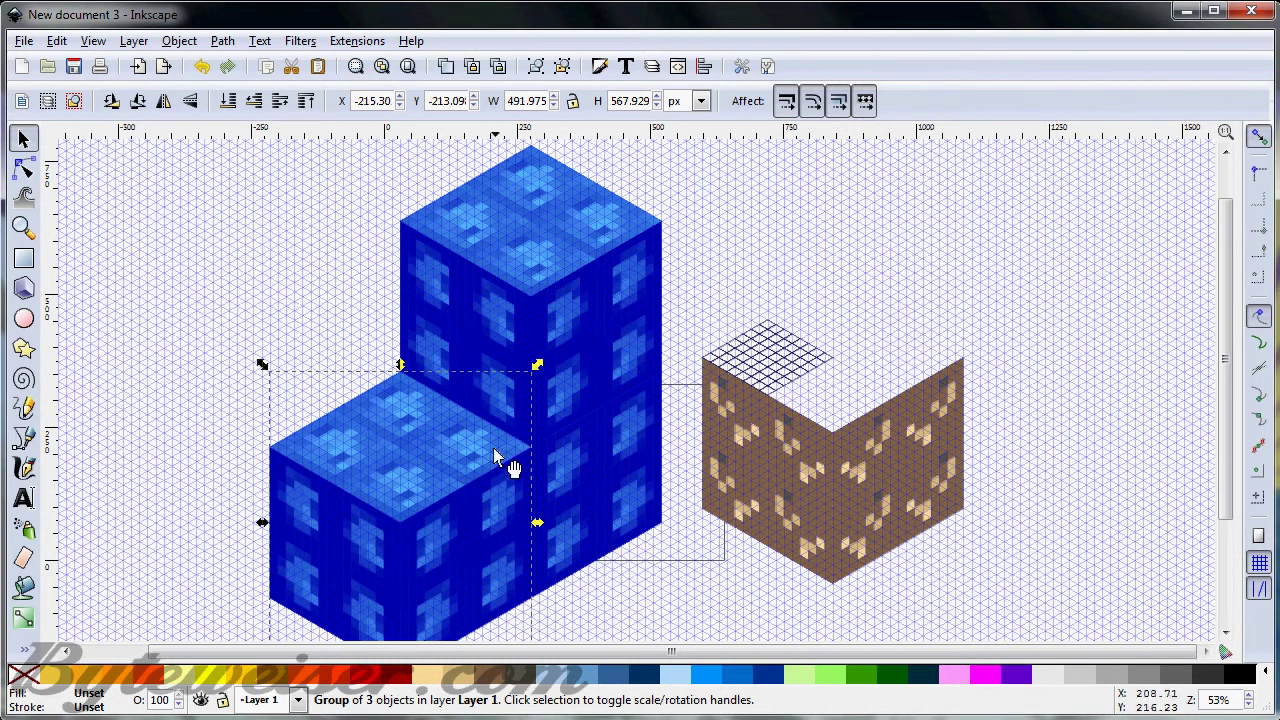
key(ctrl+d)
drag(495, 462, 727, 493)
click(940, 281)
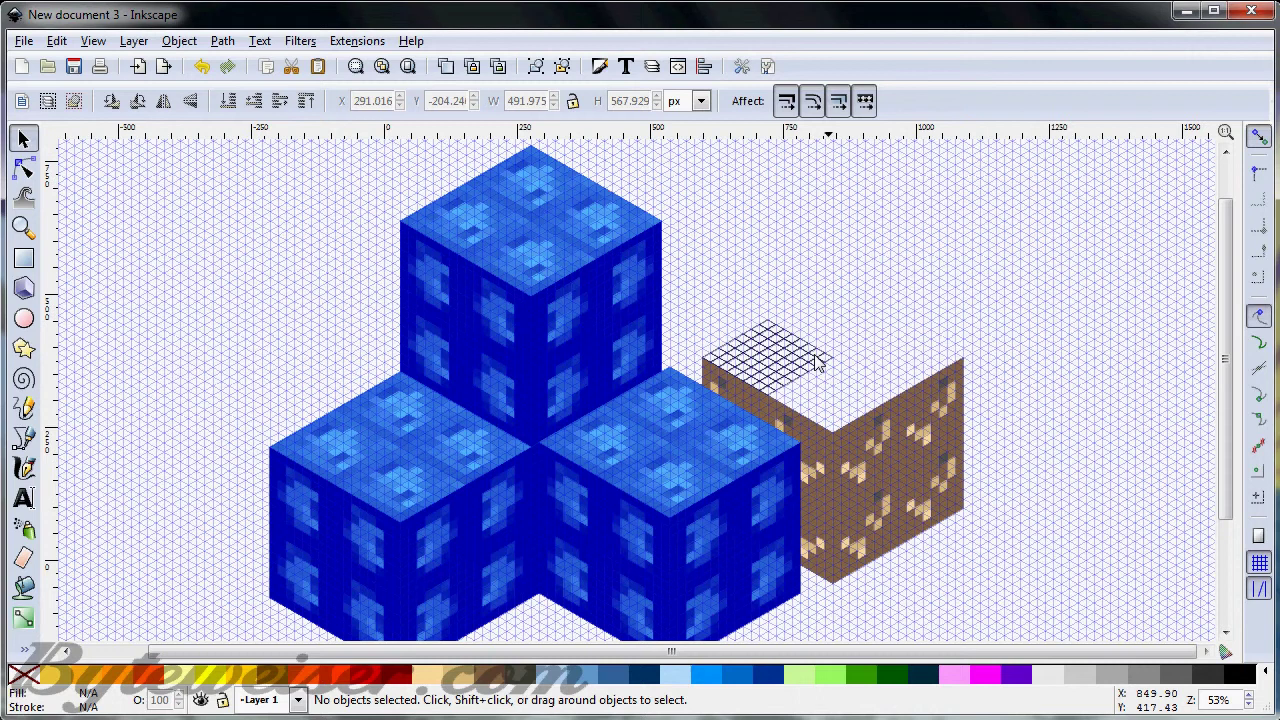
click(667, 455)
drag(616, 458, 611, 467)
click(816, 284)
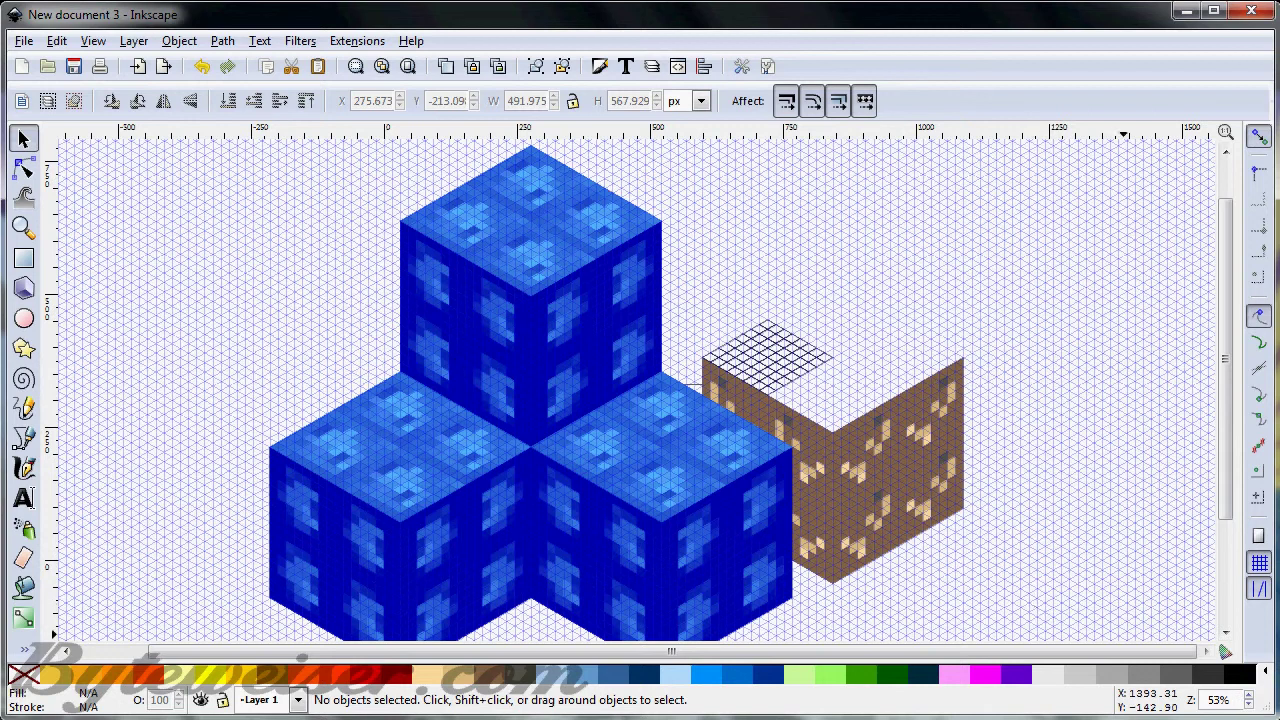
click(1249, 705)
click(1249, 705)
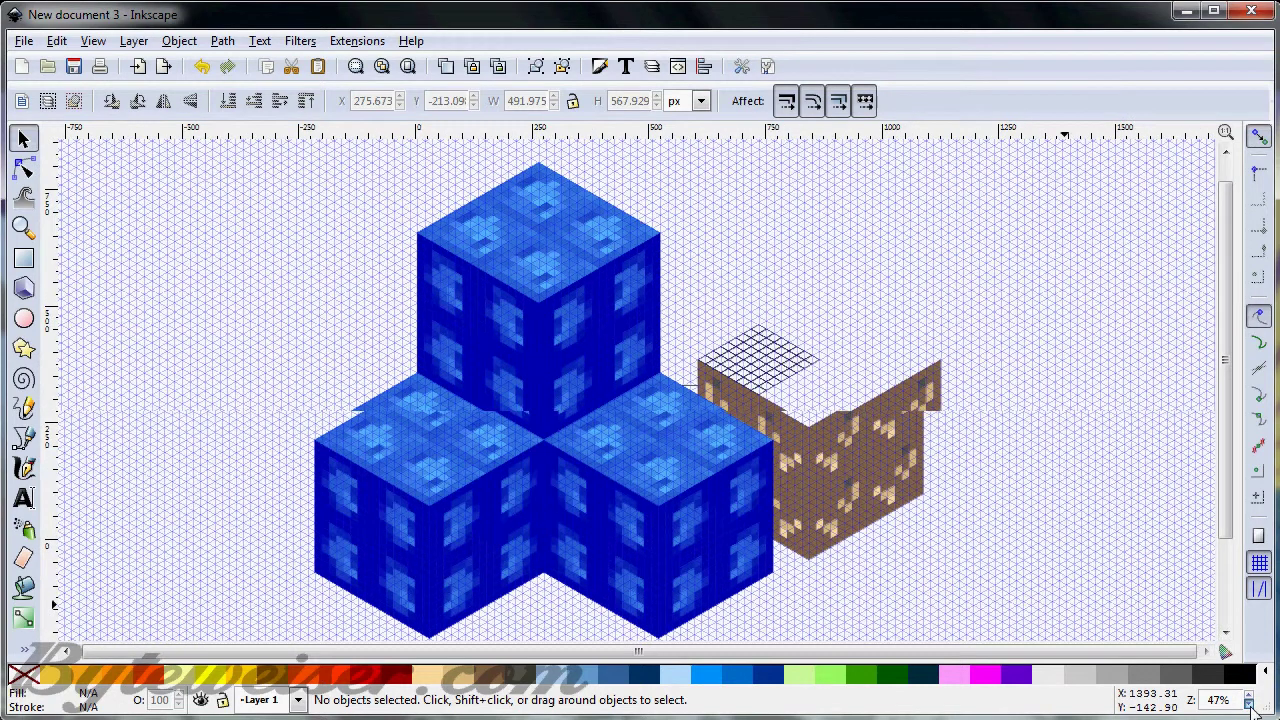
click(1249, 705)
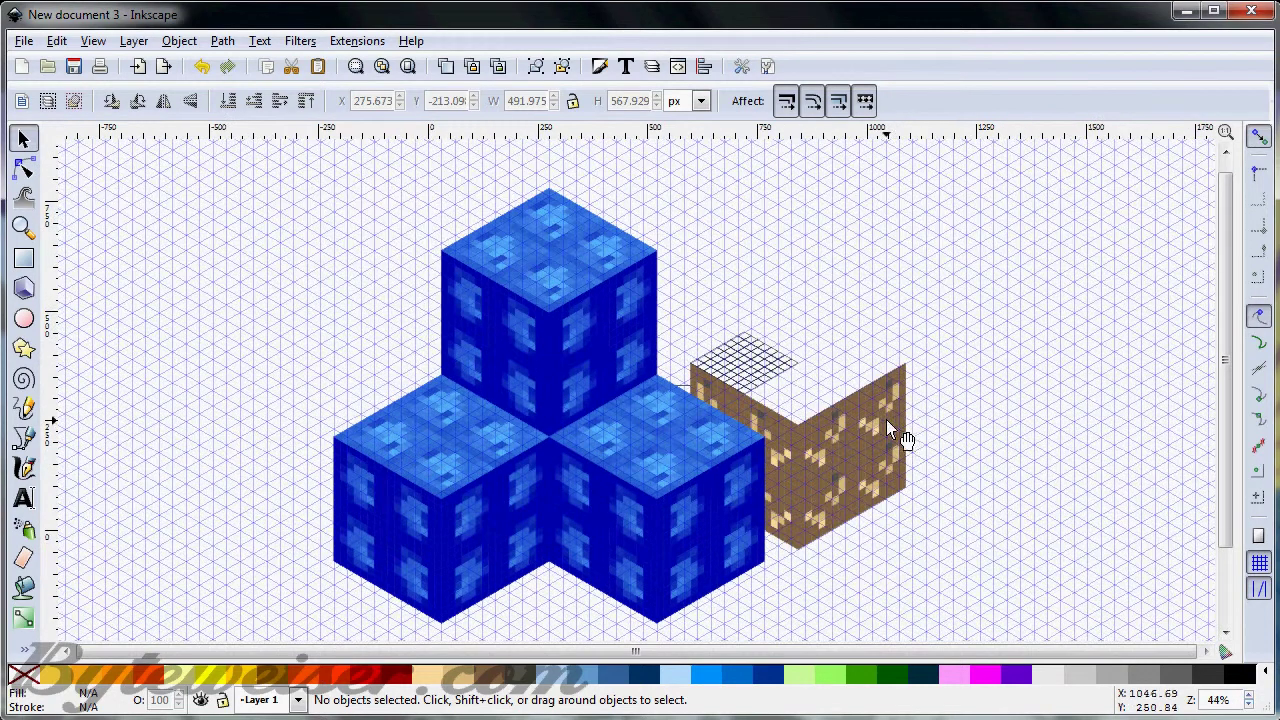